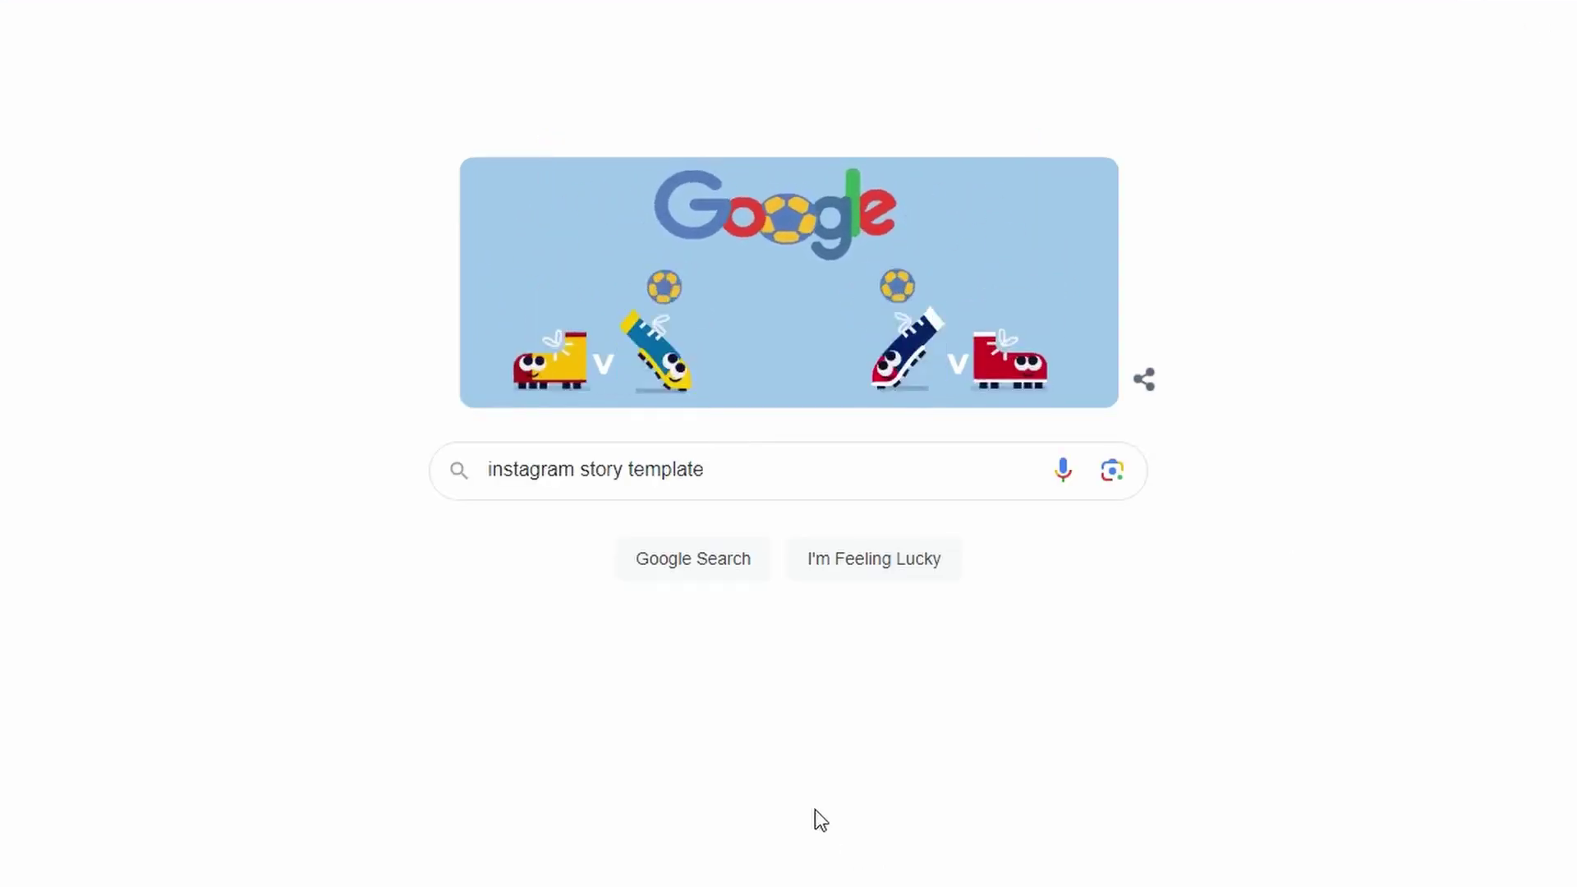
Run the instagram story template search and open Canva's design home page from the results.
click(700, 559)
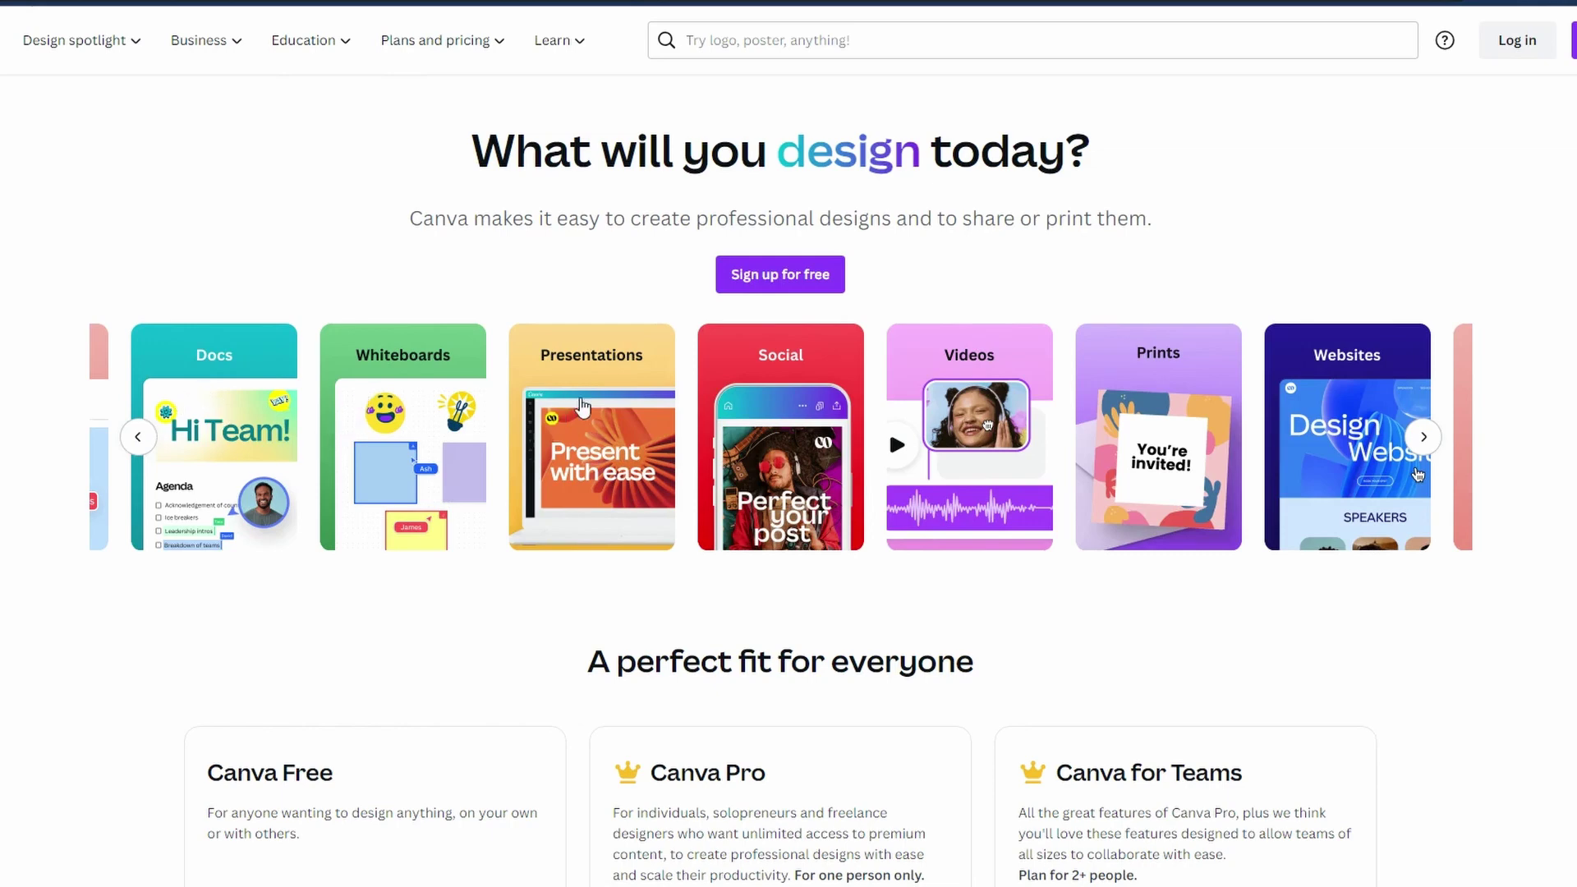
Advance Canva's design-type carousel to show Instagram posts, Brochures and Photo editor.
click(1424, 437)
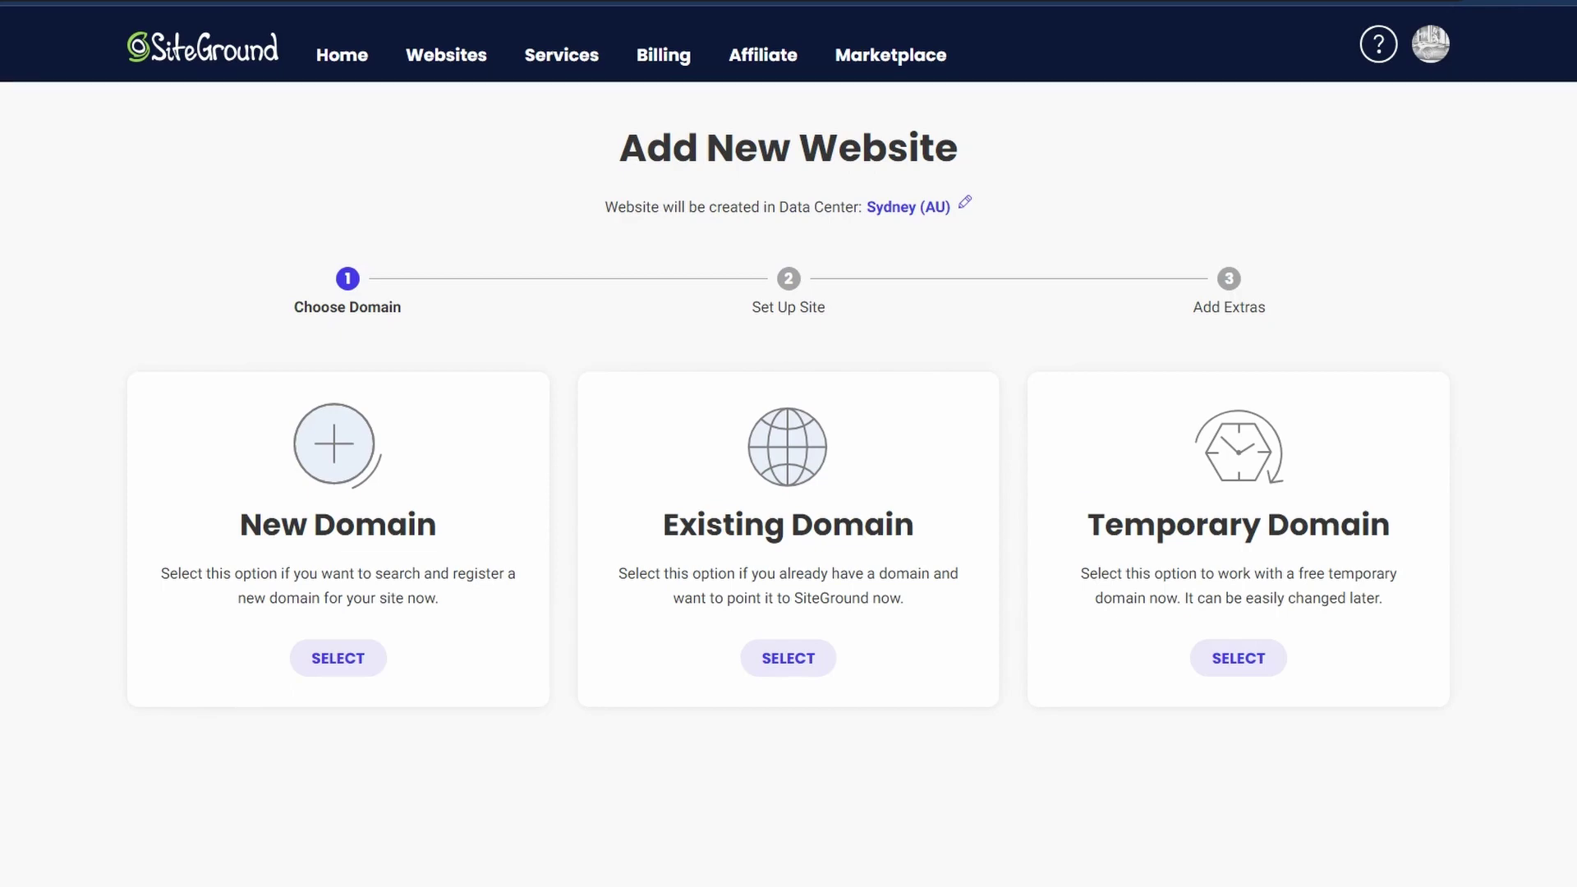
Create a brand-new WordPress website on a free temporary domain in SiteGround.
click(1249, 662)
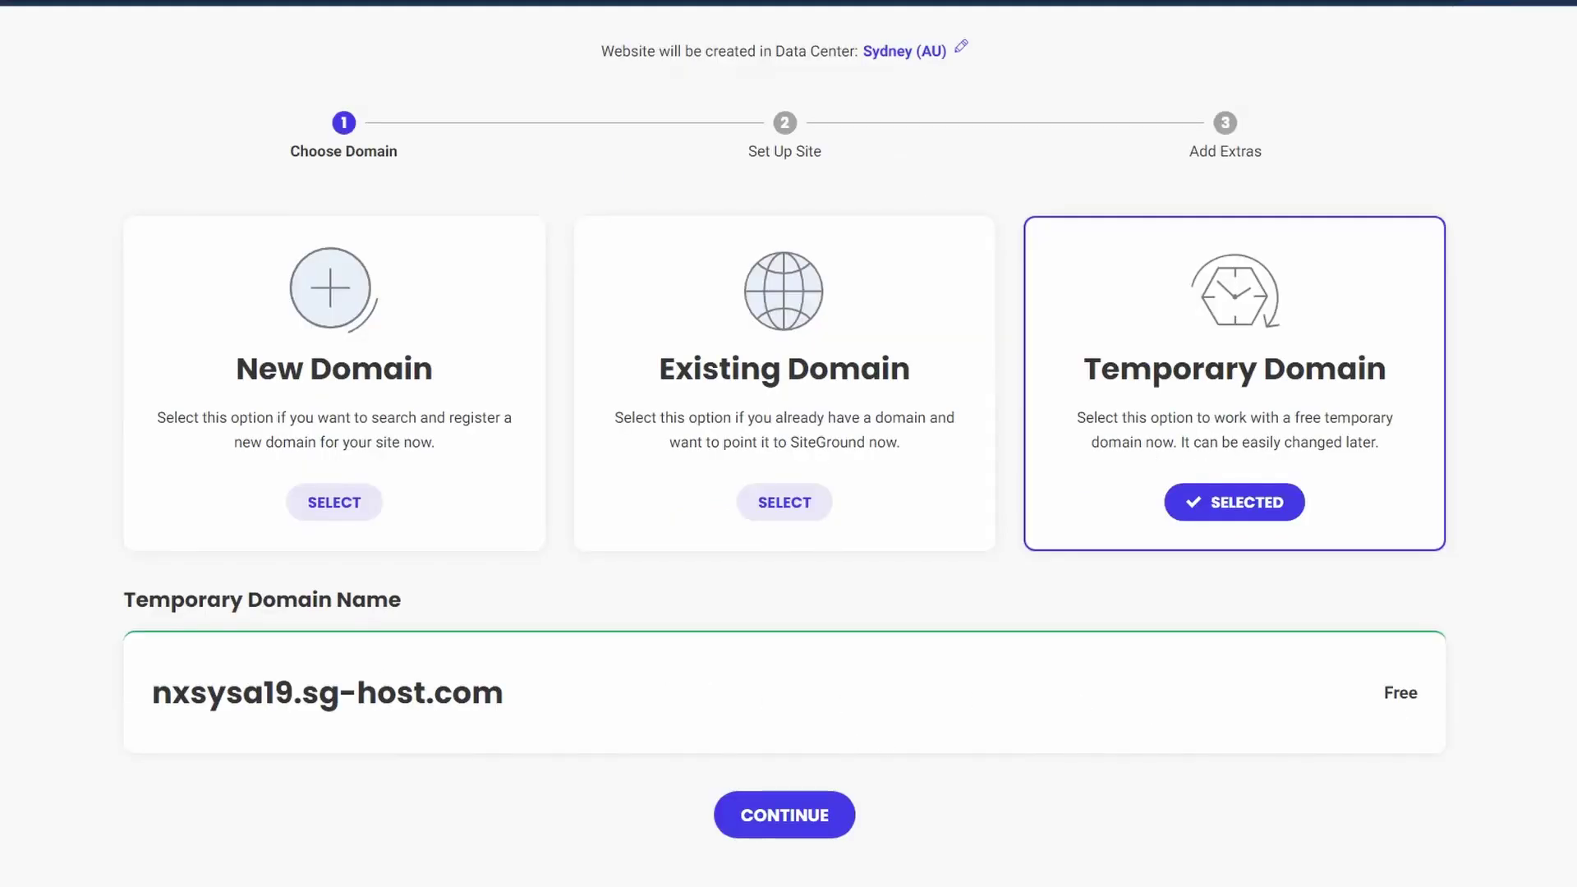
click(808, 797)
click(422, 511)
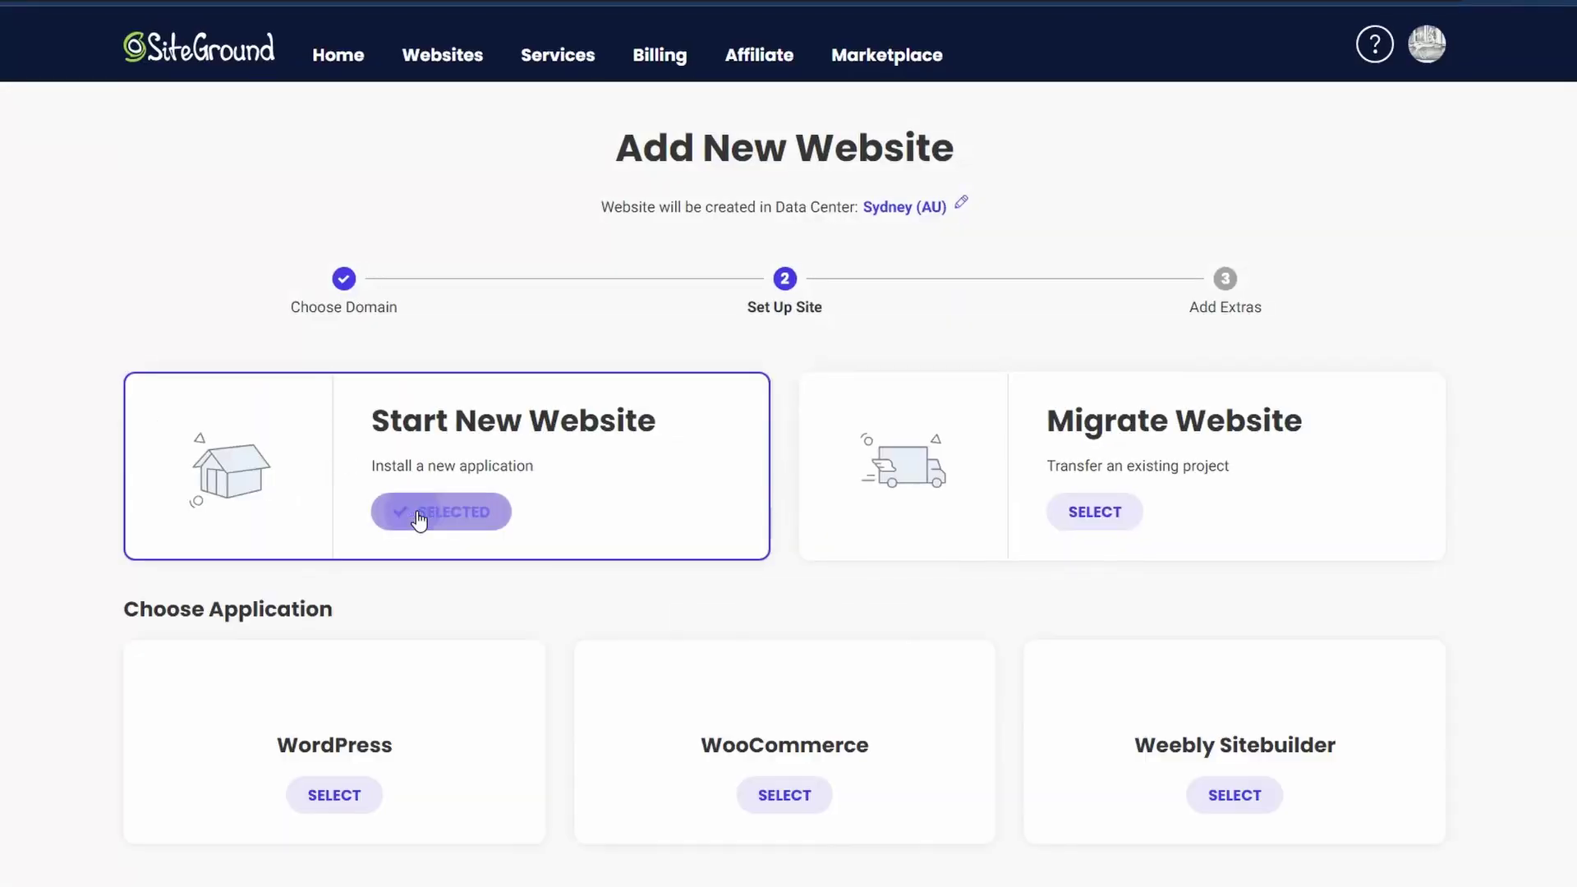
click(335, 795)
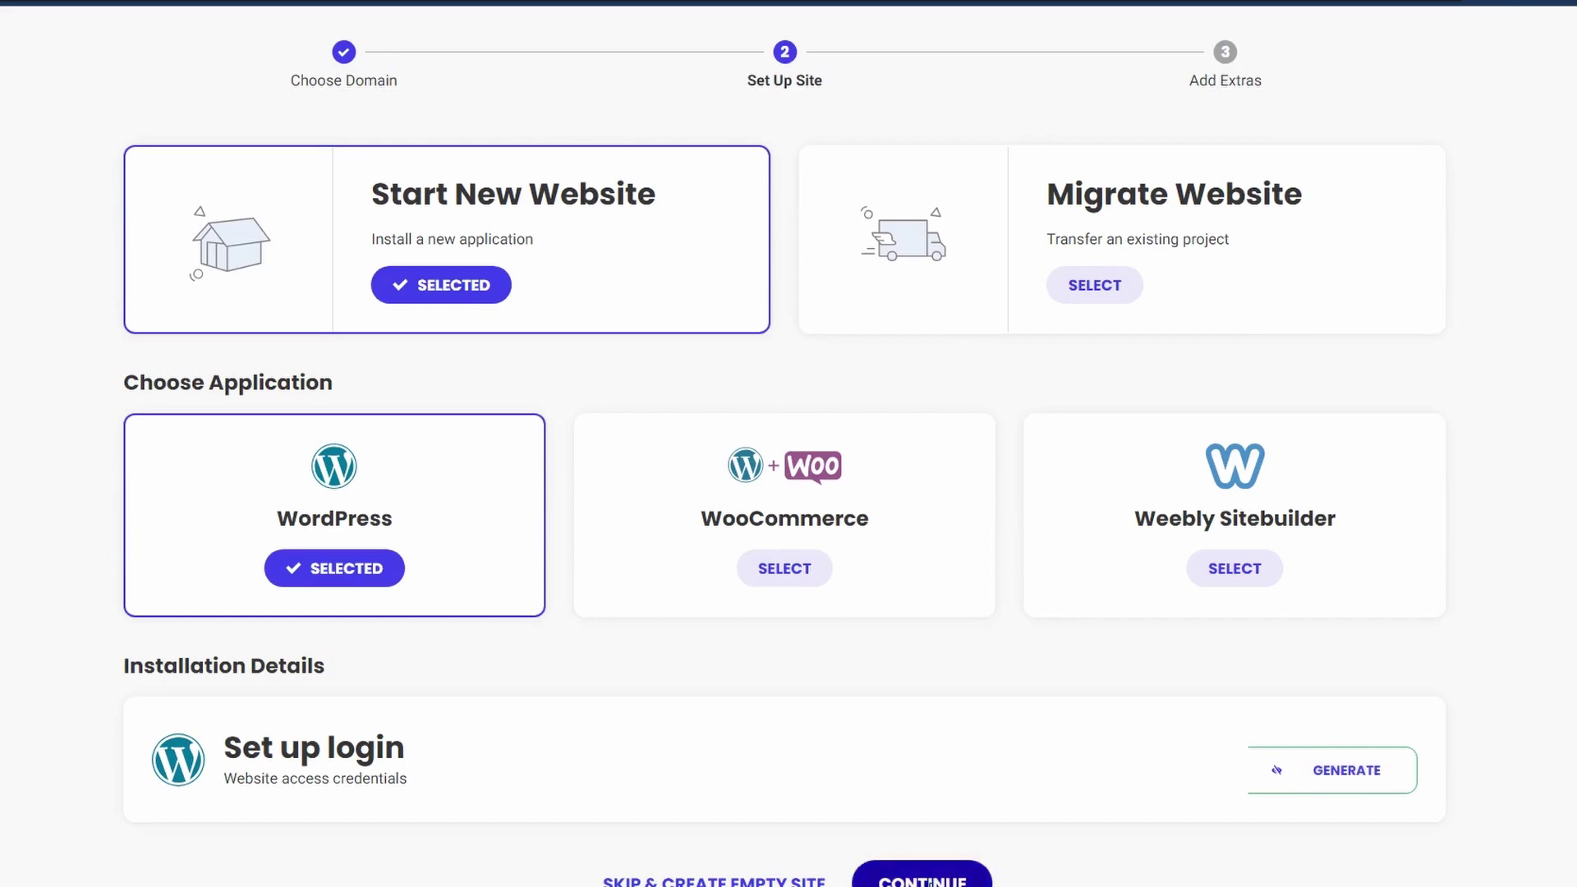
click(922, 877)
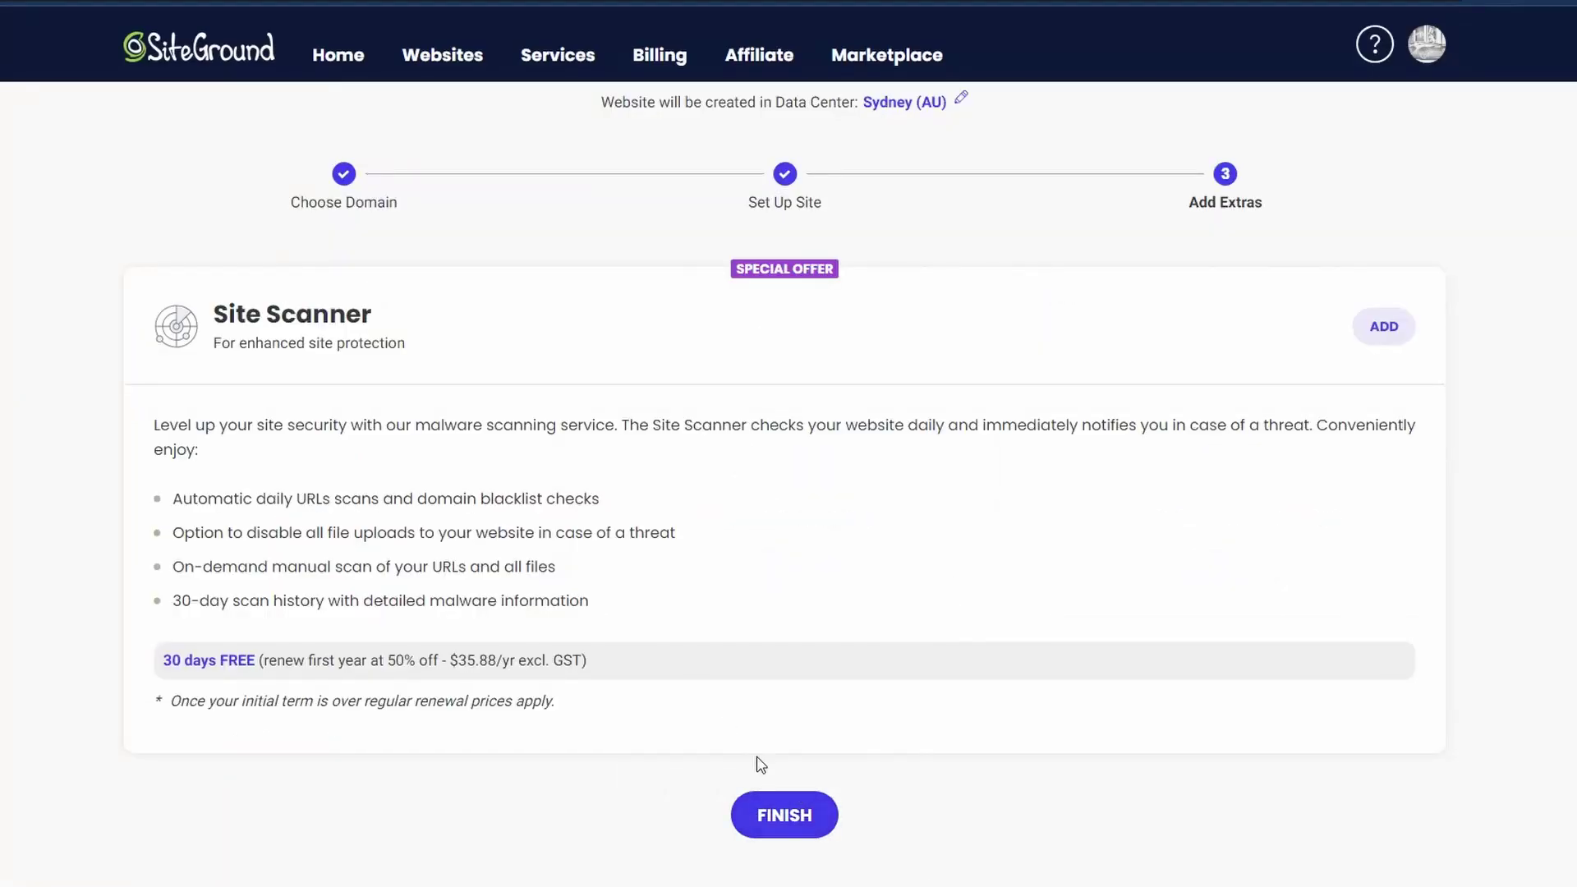
click(782, 817)
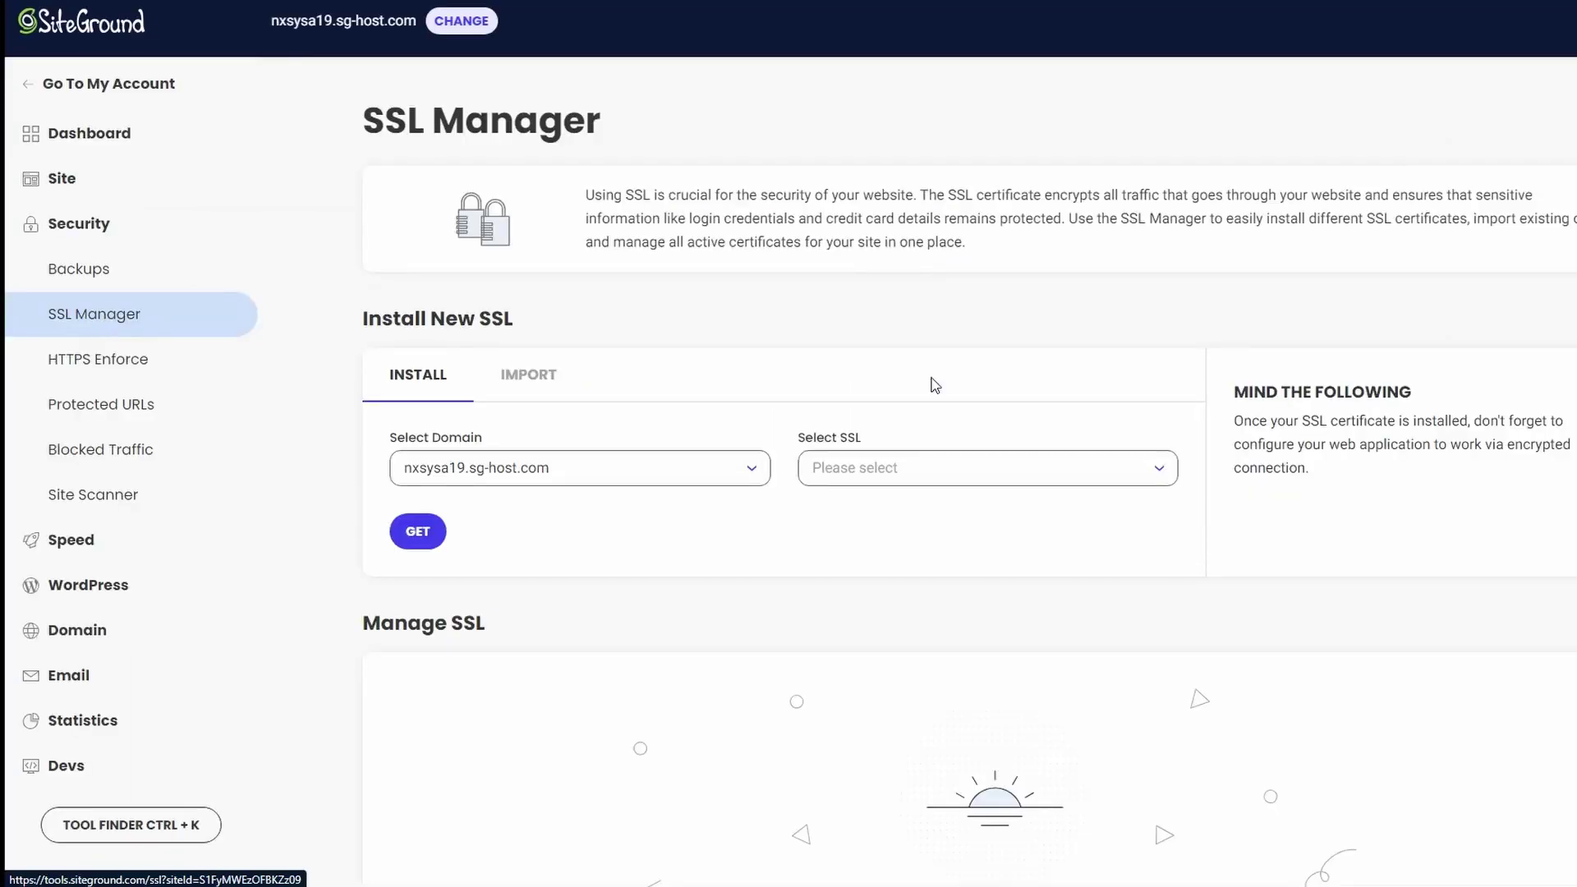
Install a Let's Encrypt certificate and turn on HTTPS Enforce for the temporary domain.
click(1166, 479)
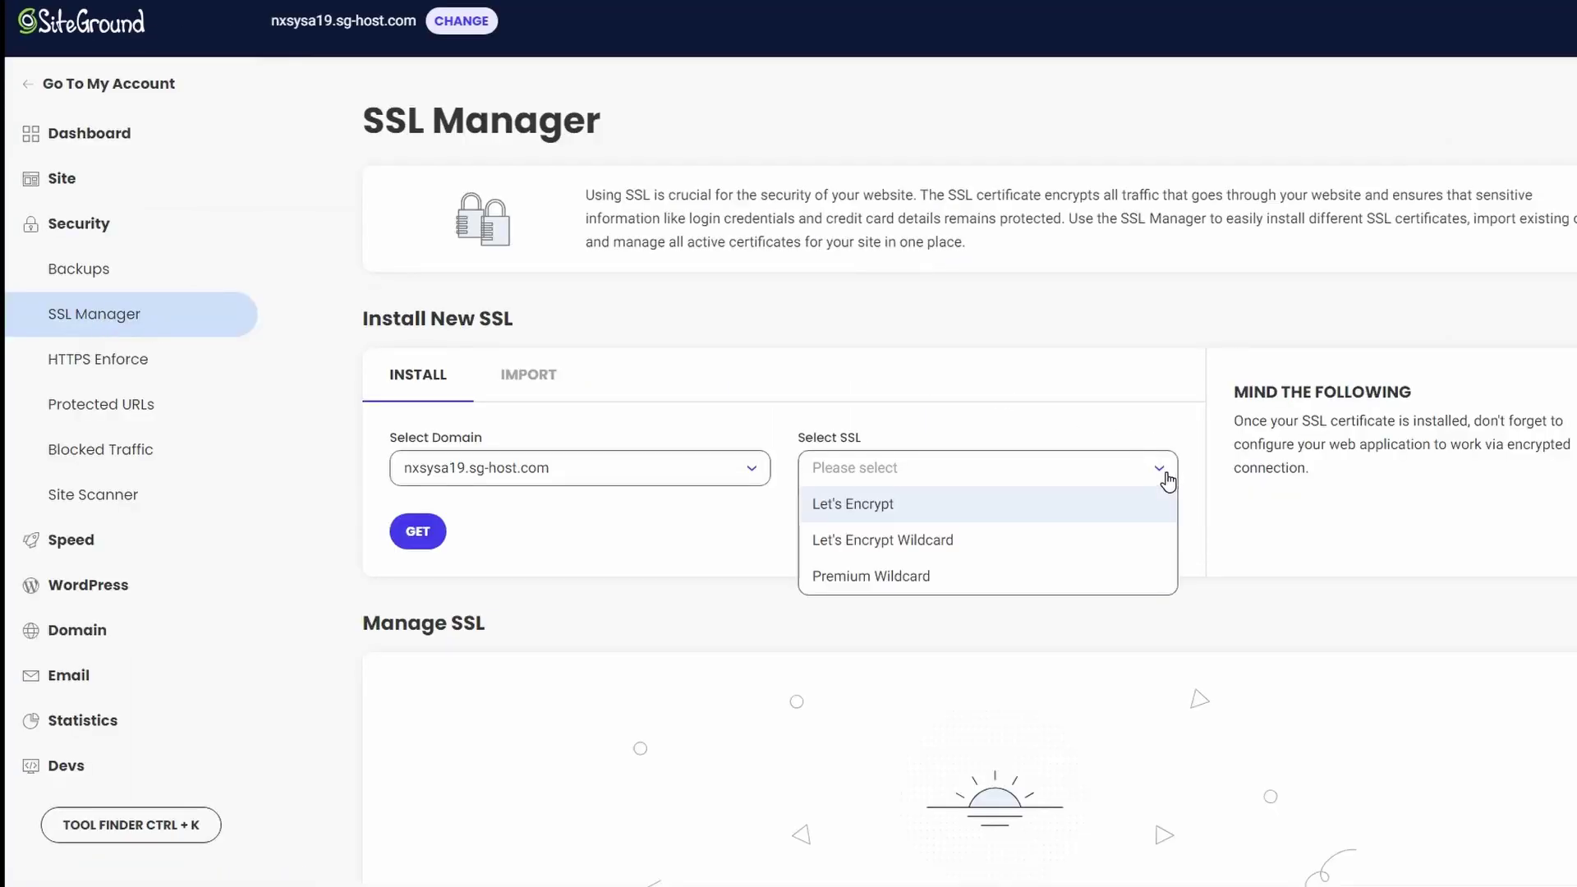
click(909, 510)
click(420, 535)
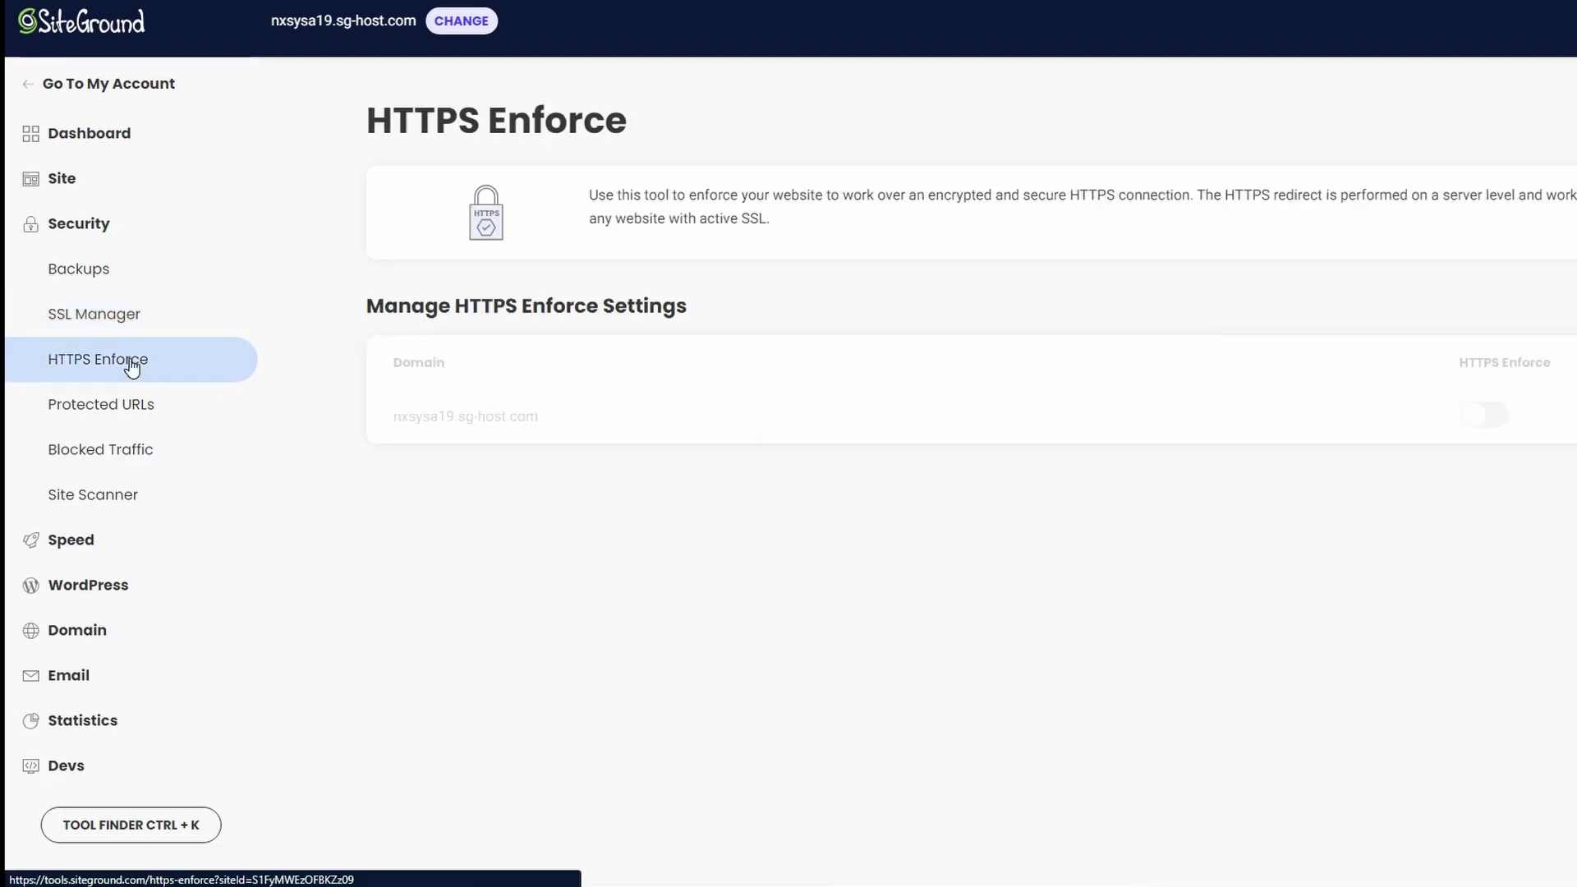
click(1496, 419)
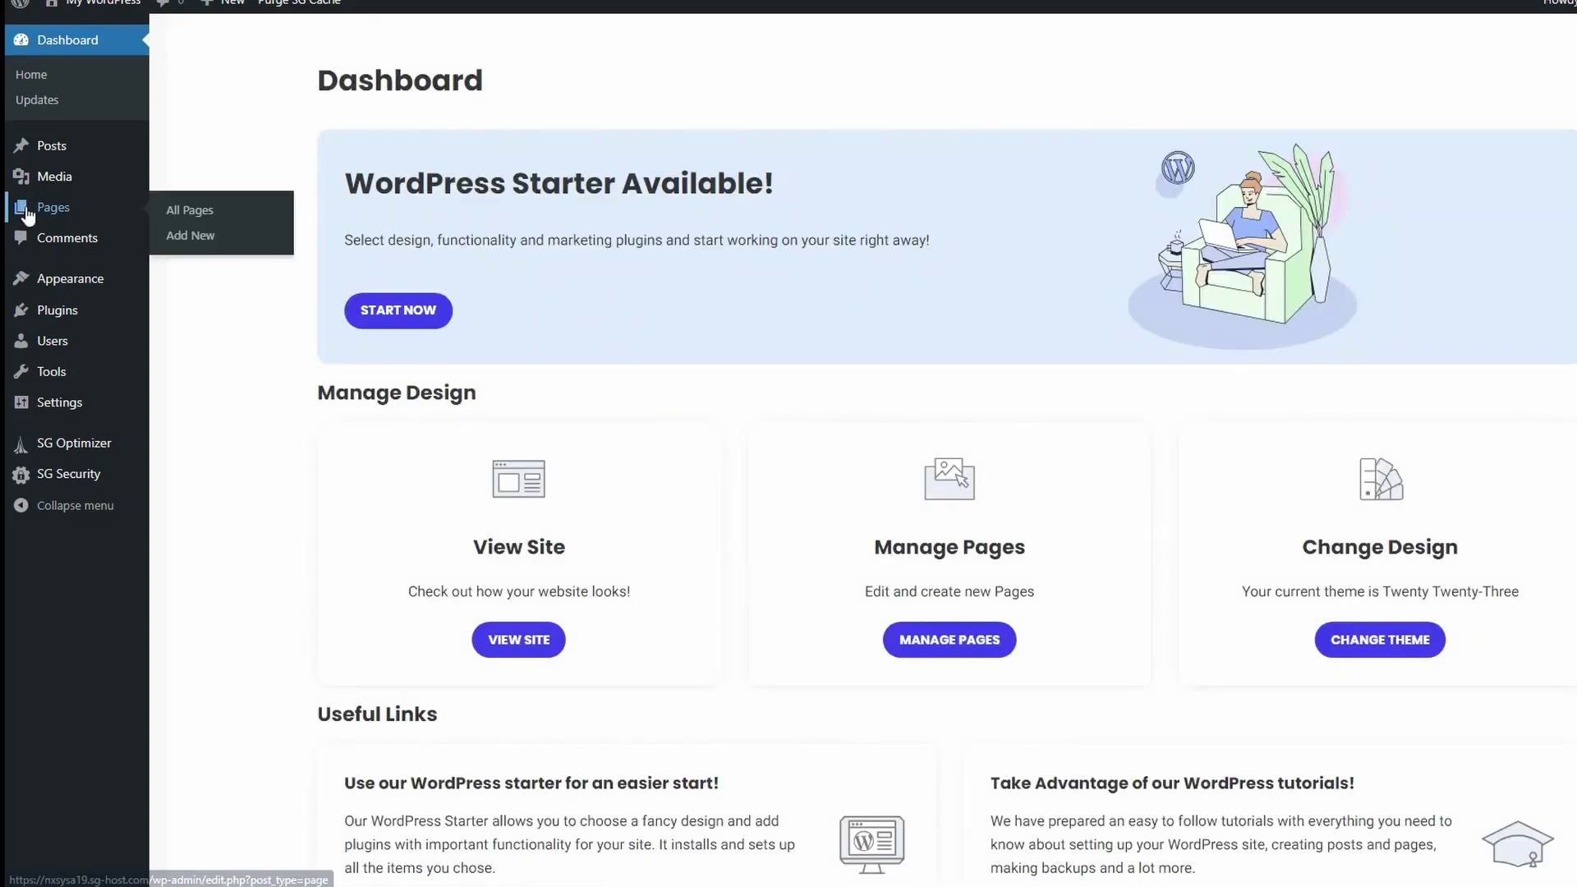
Search new themes for 'omega' and install and activate the Omega Blogs theme.
mouse_move(55, 281)
click(181, 282)
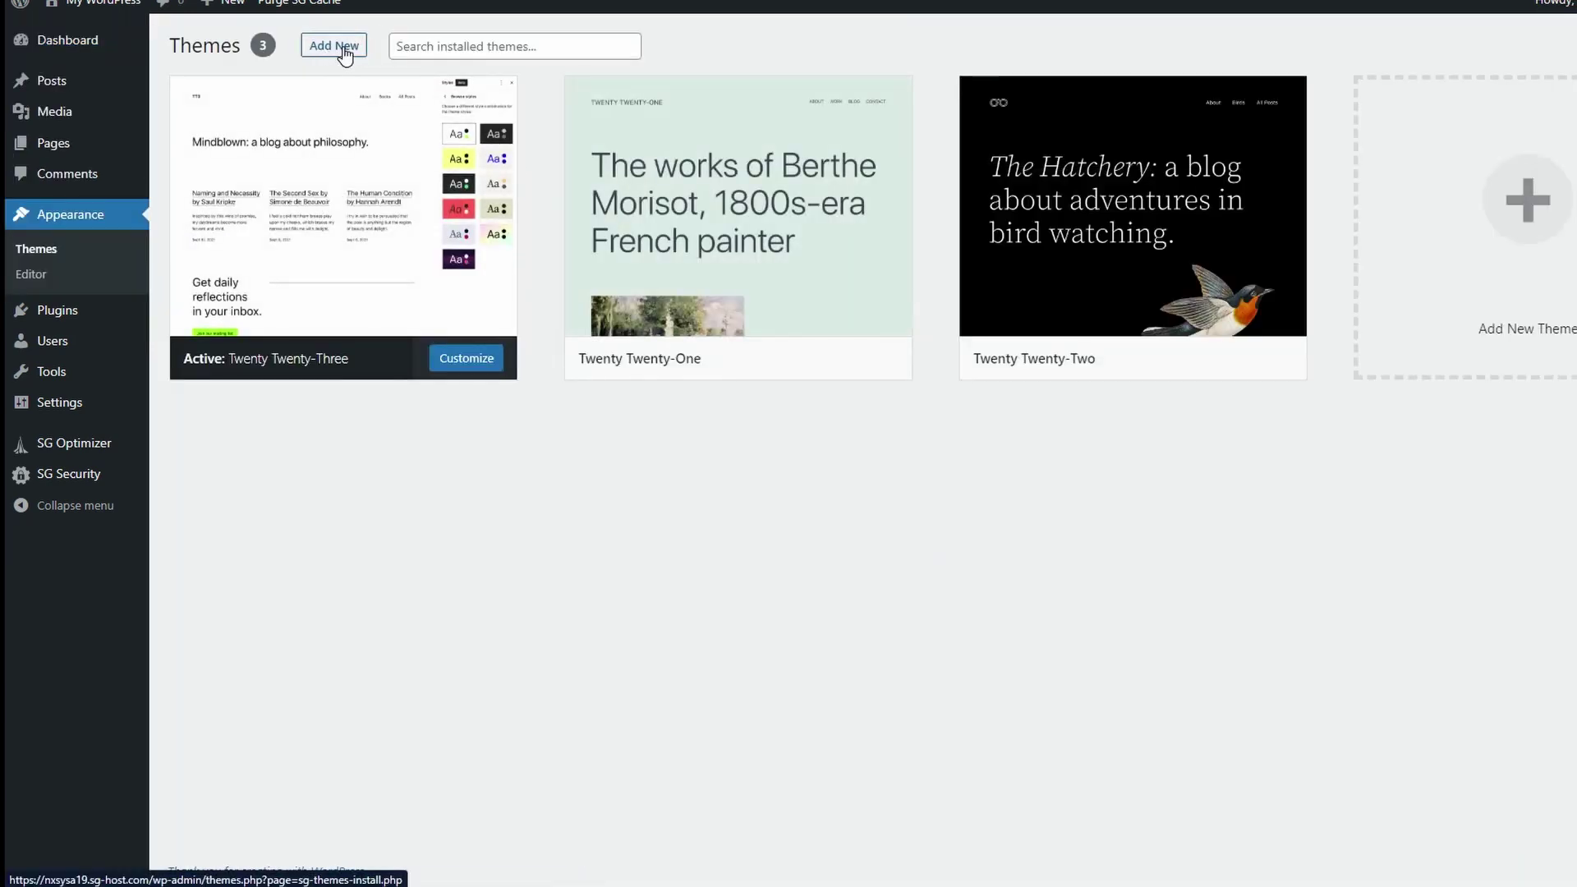
click(345, 51)
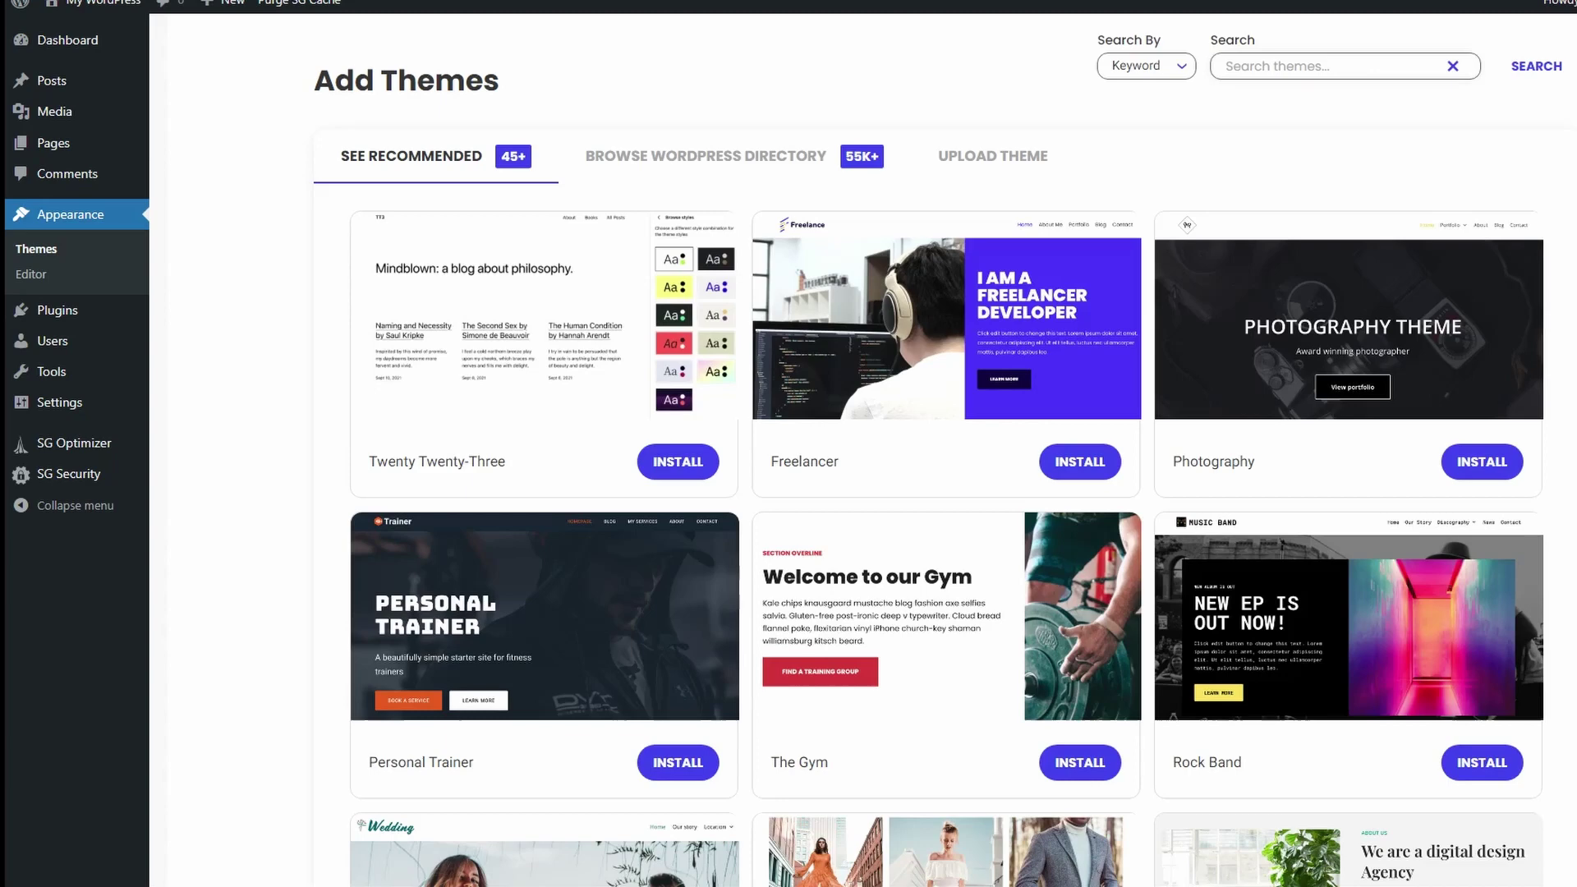
text(omega)
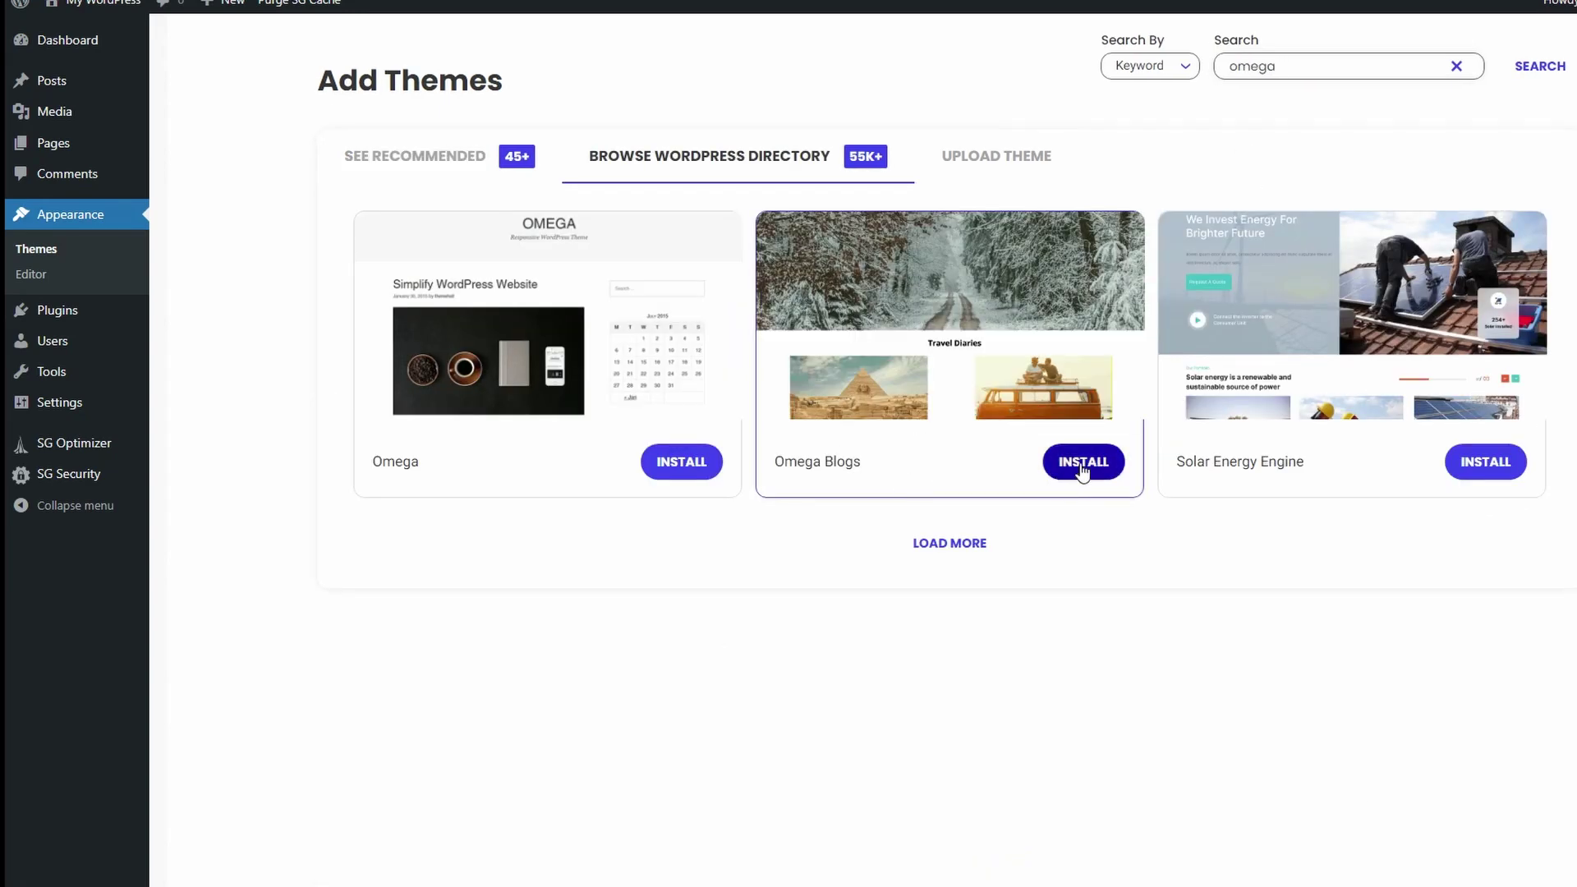
click(1081, 464)
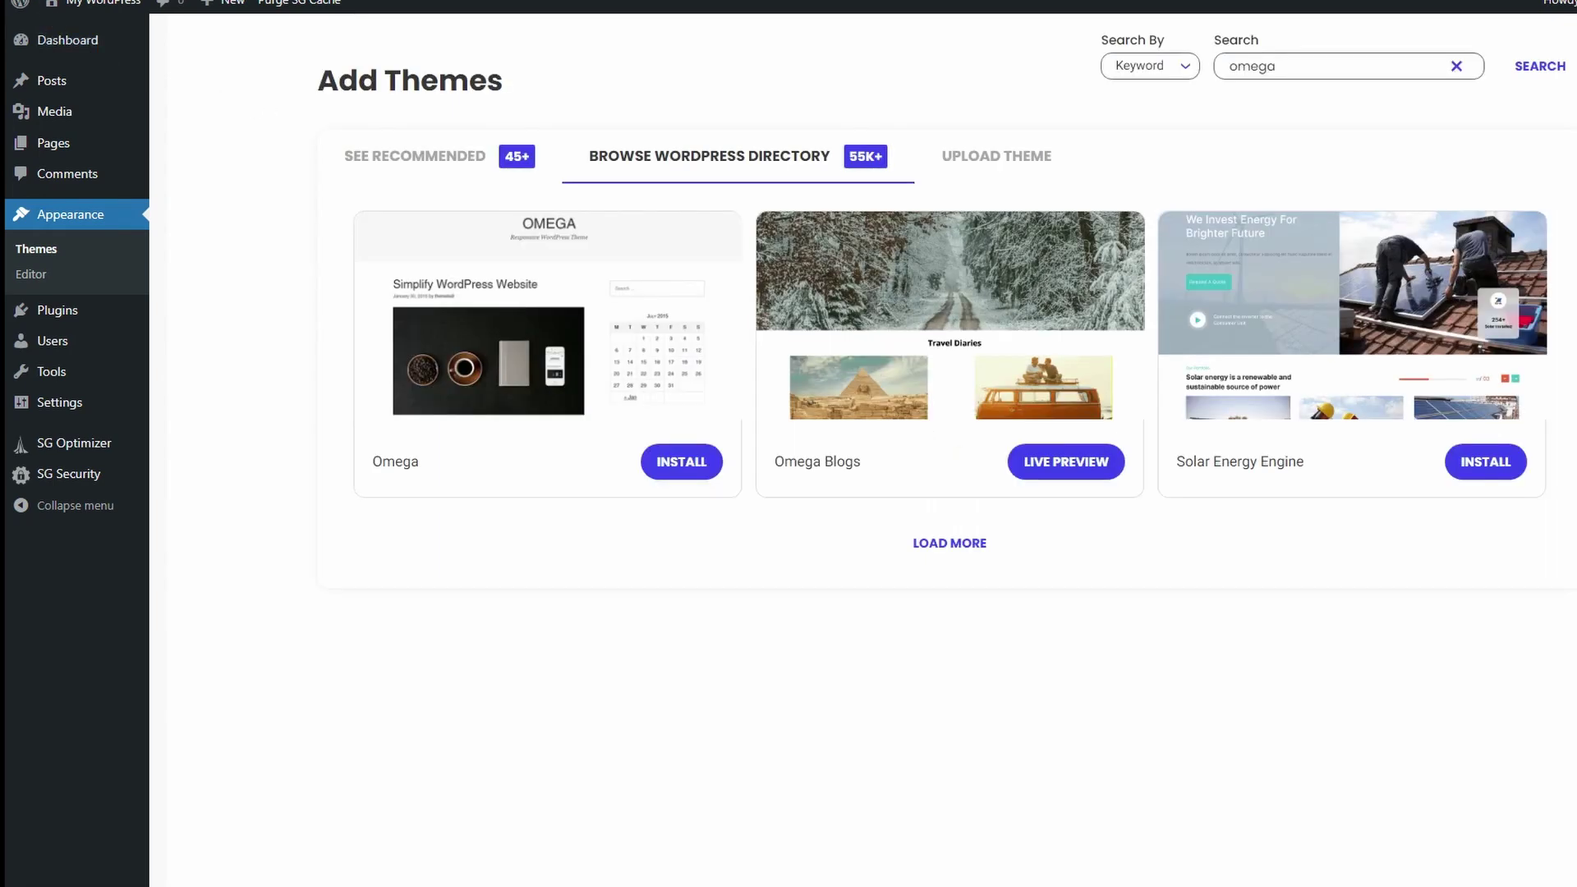
View the public site with Omega Blogs, then return to the admin Dashboard.
mouse_move(98, 8)
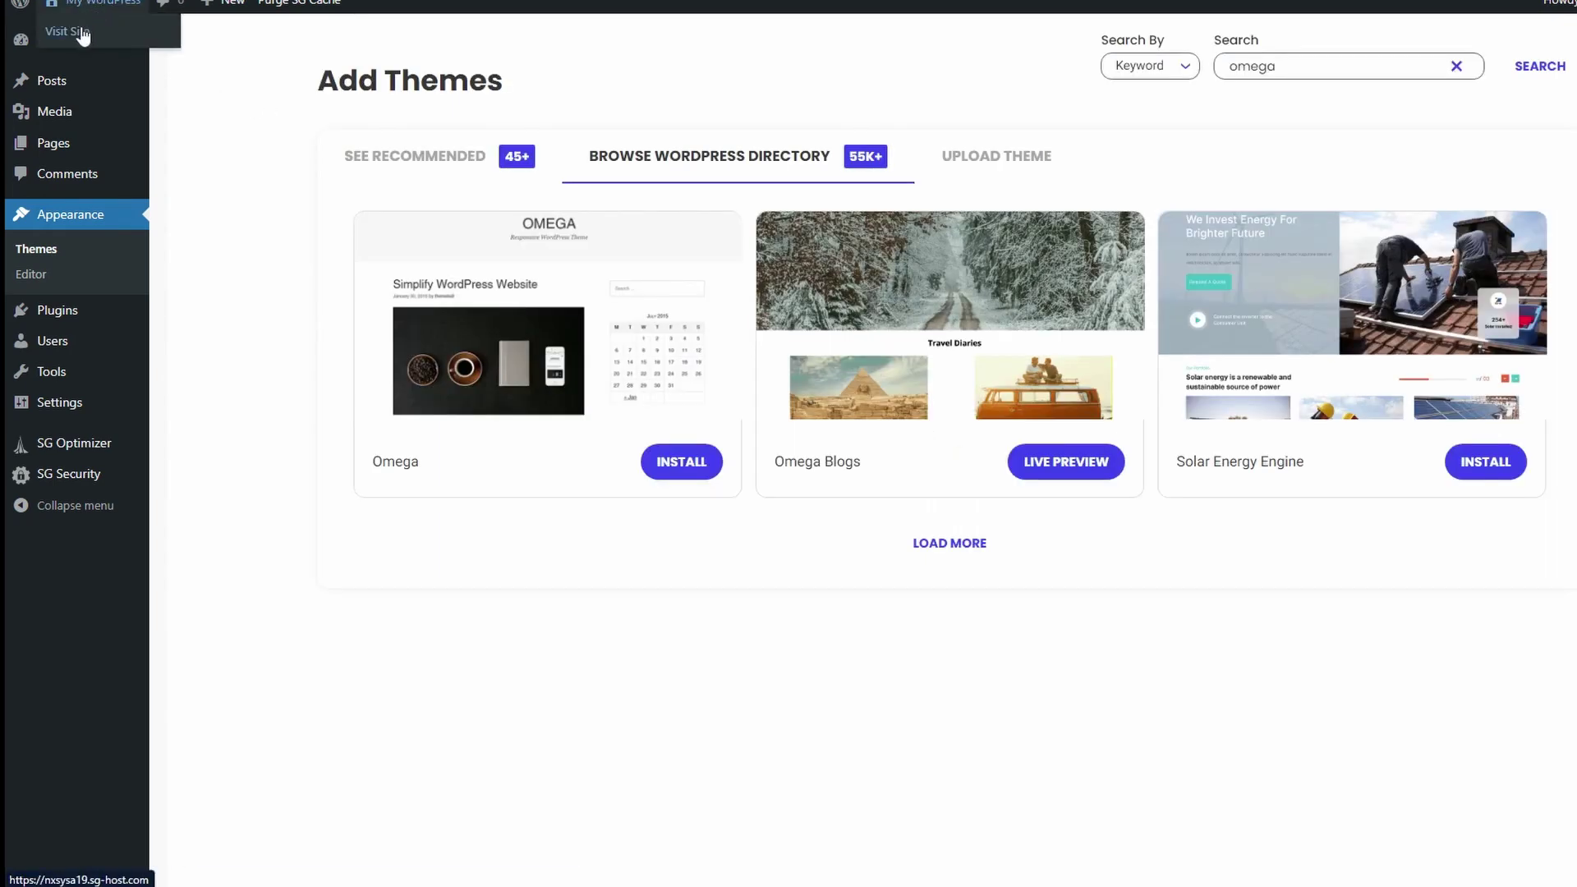
click(82, 36)
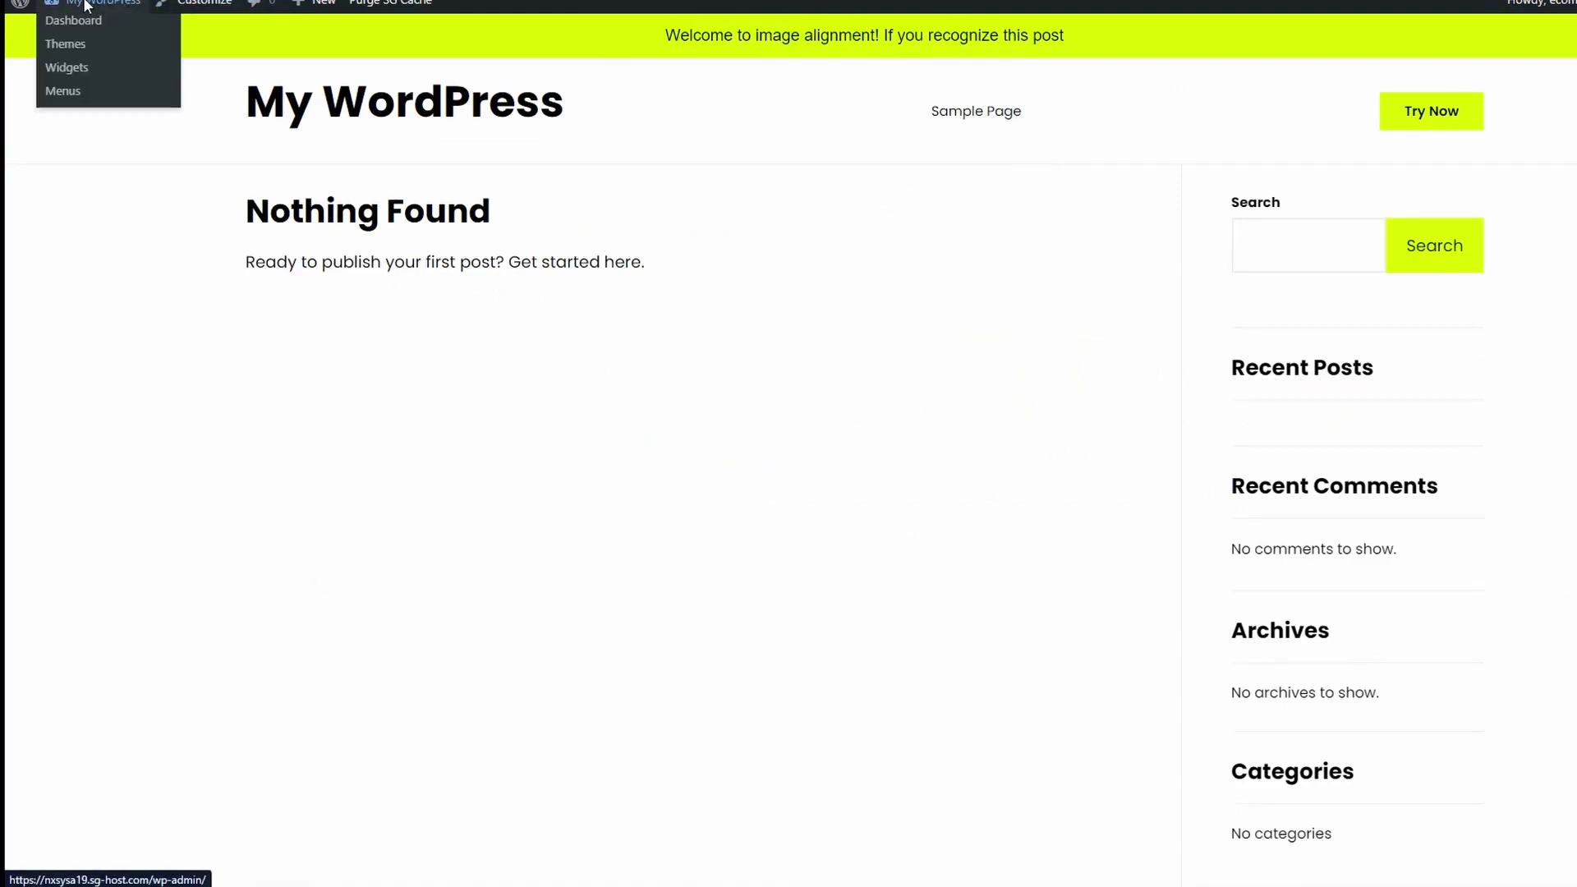
click(67, 15)
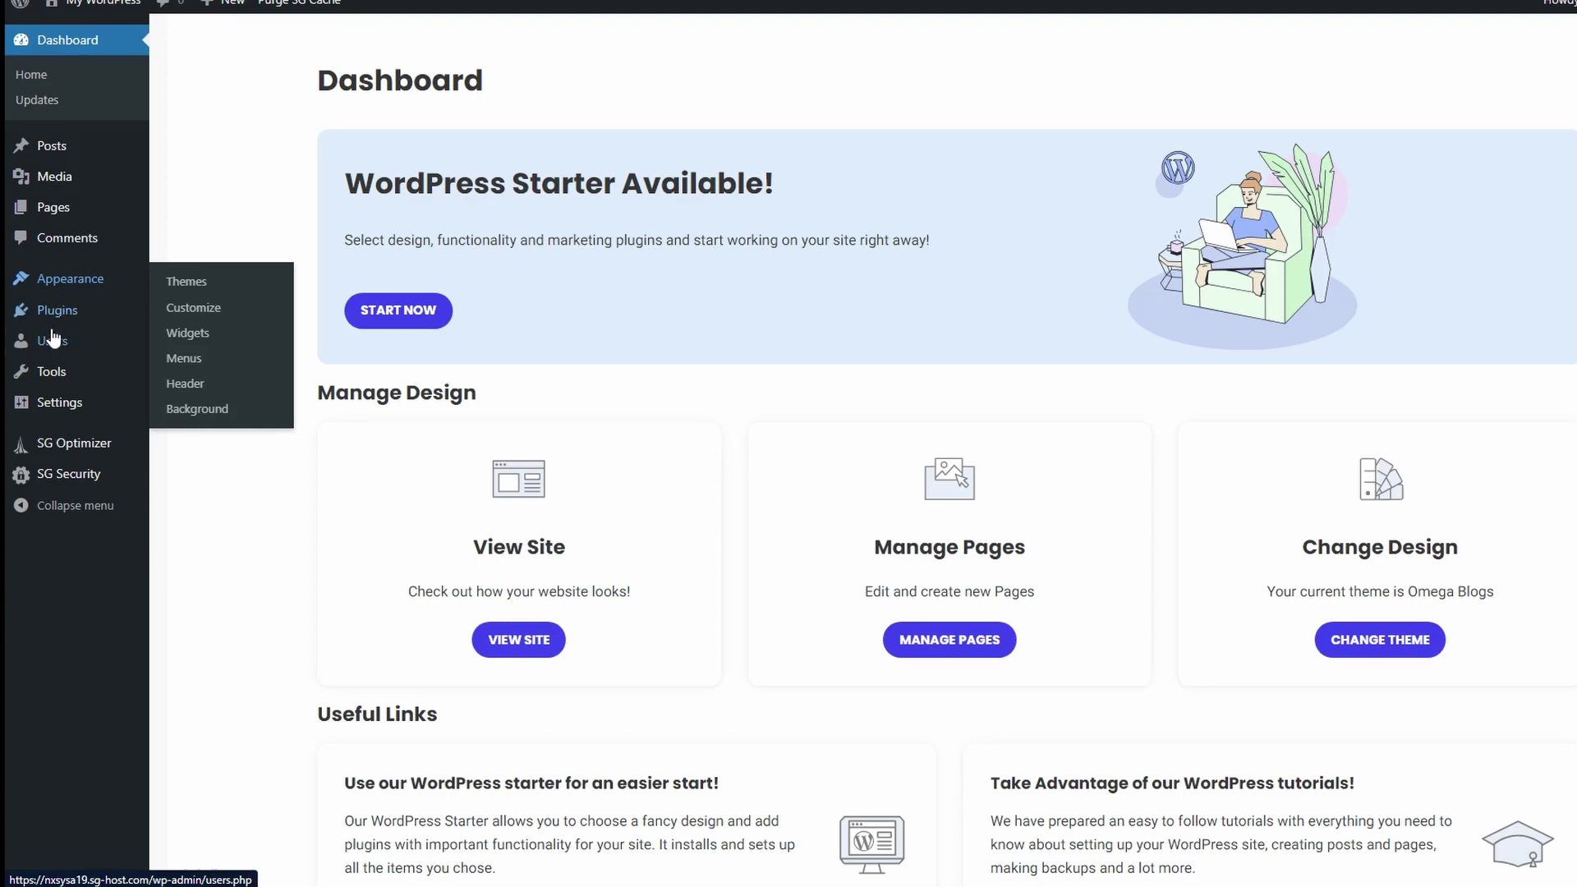
Search the plugin directory for 'taxopress', then install and activate TaxoPress.
mouse_move(61, 316)
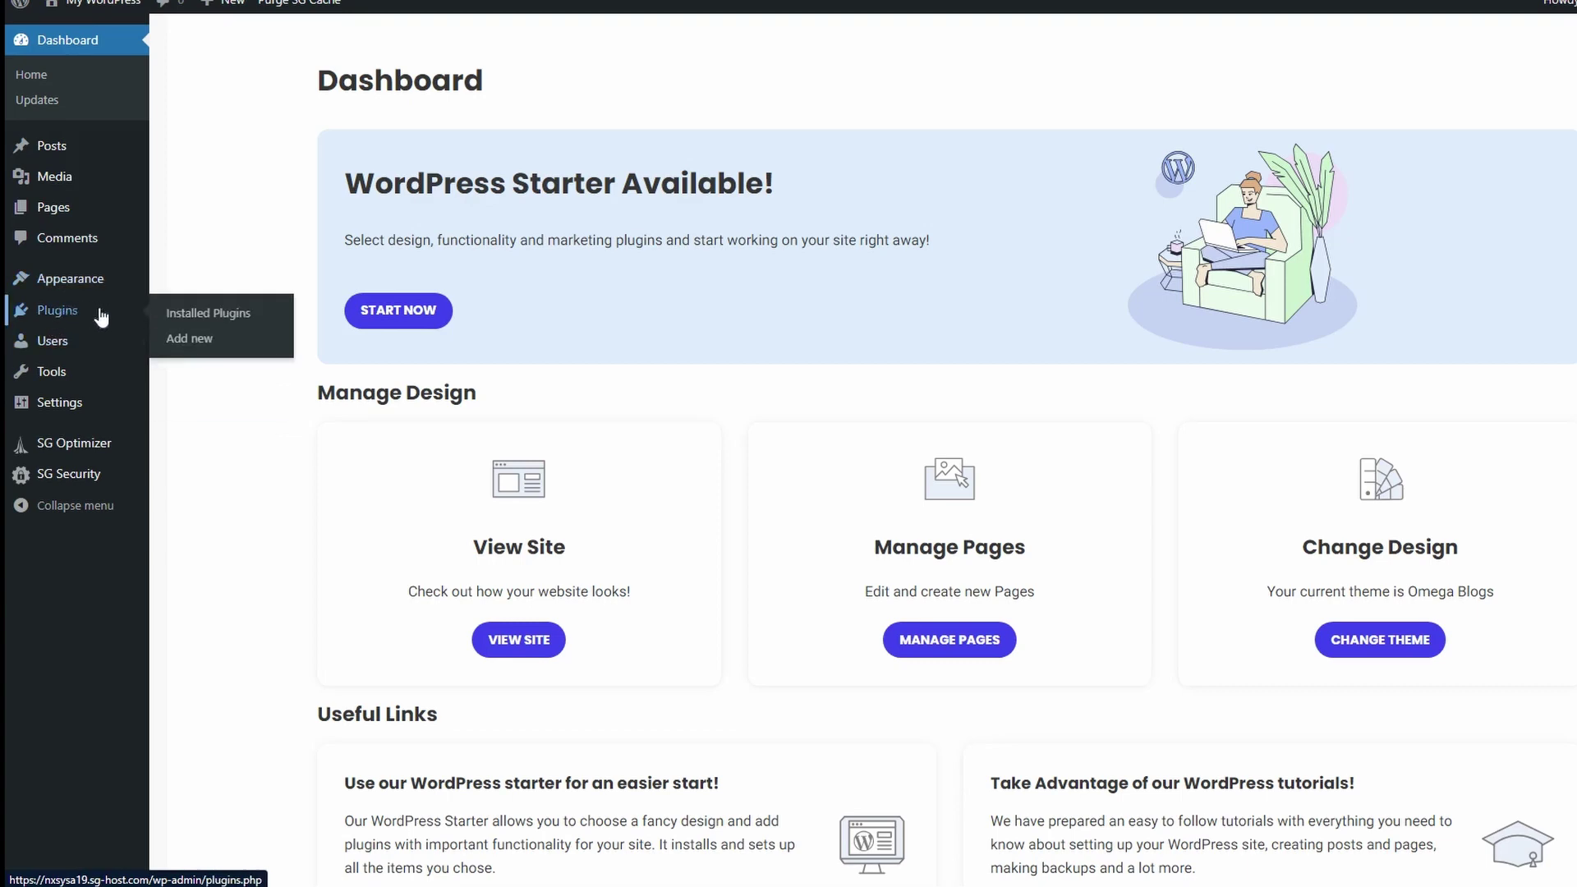
click(194, 340)
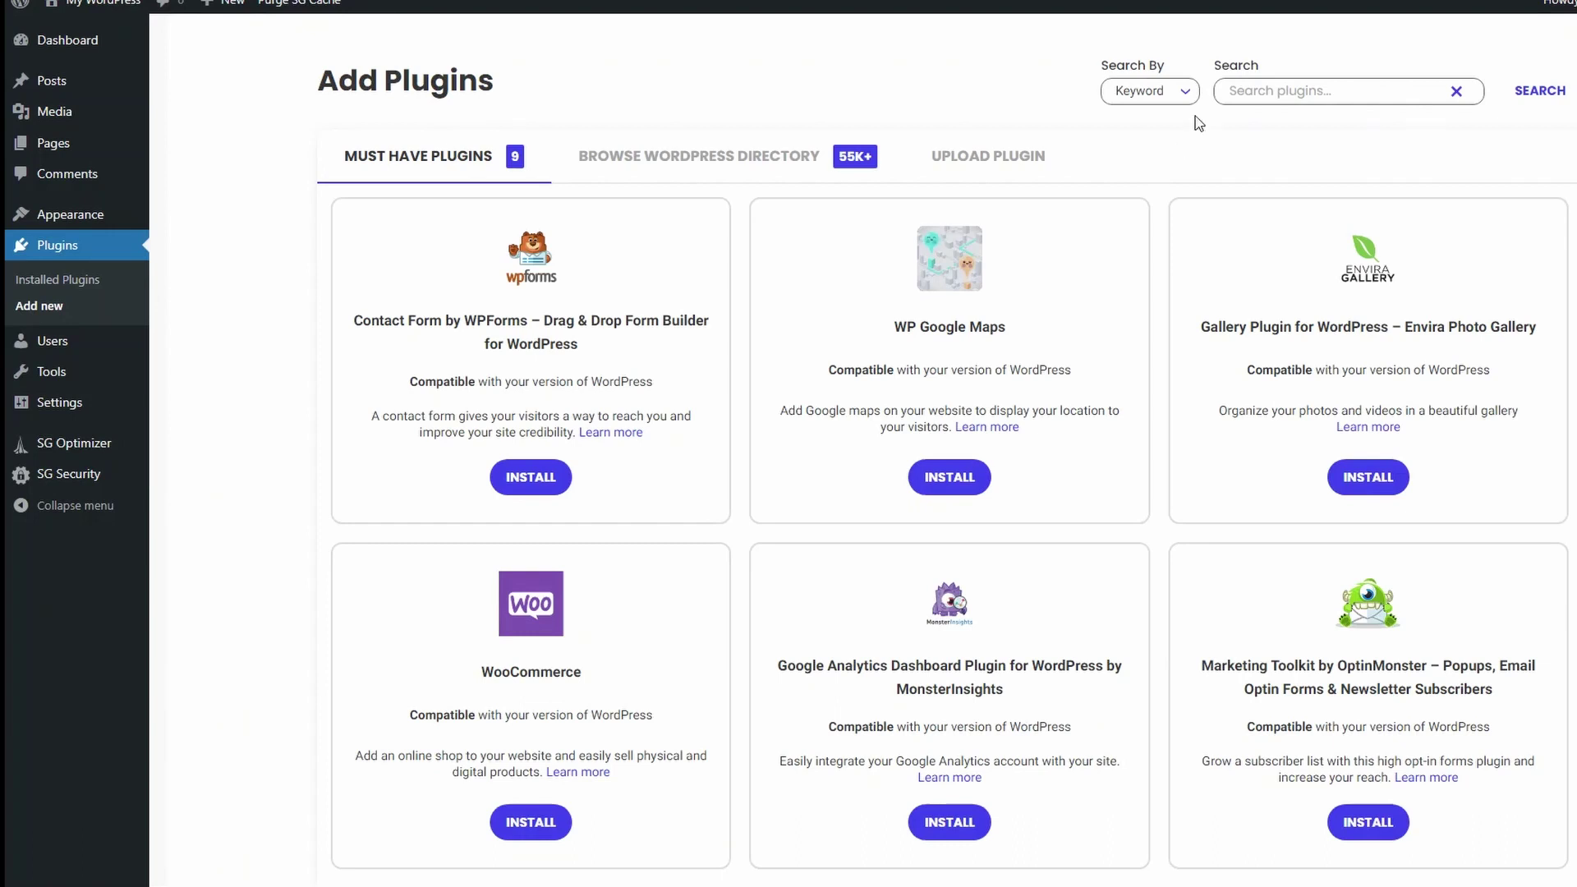
click(1230, 91)
text(taxopress)
key(Return)
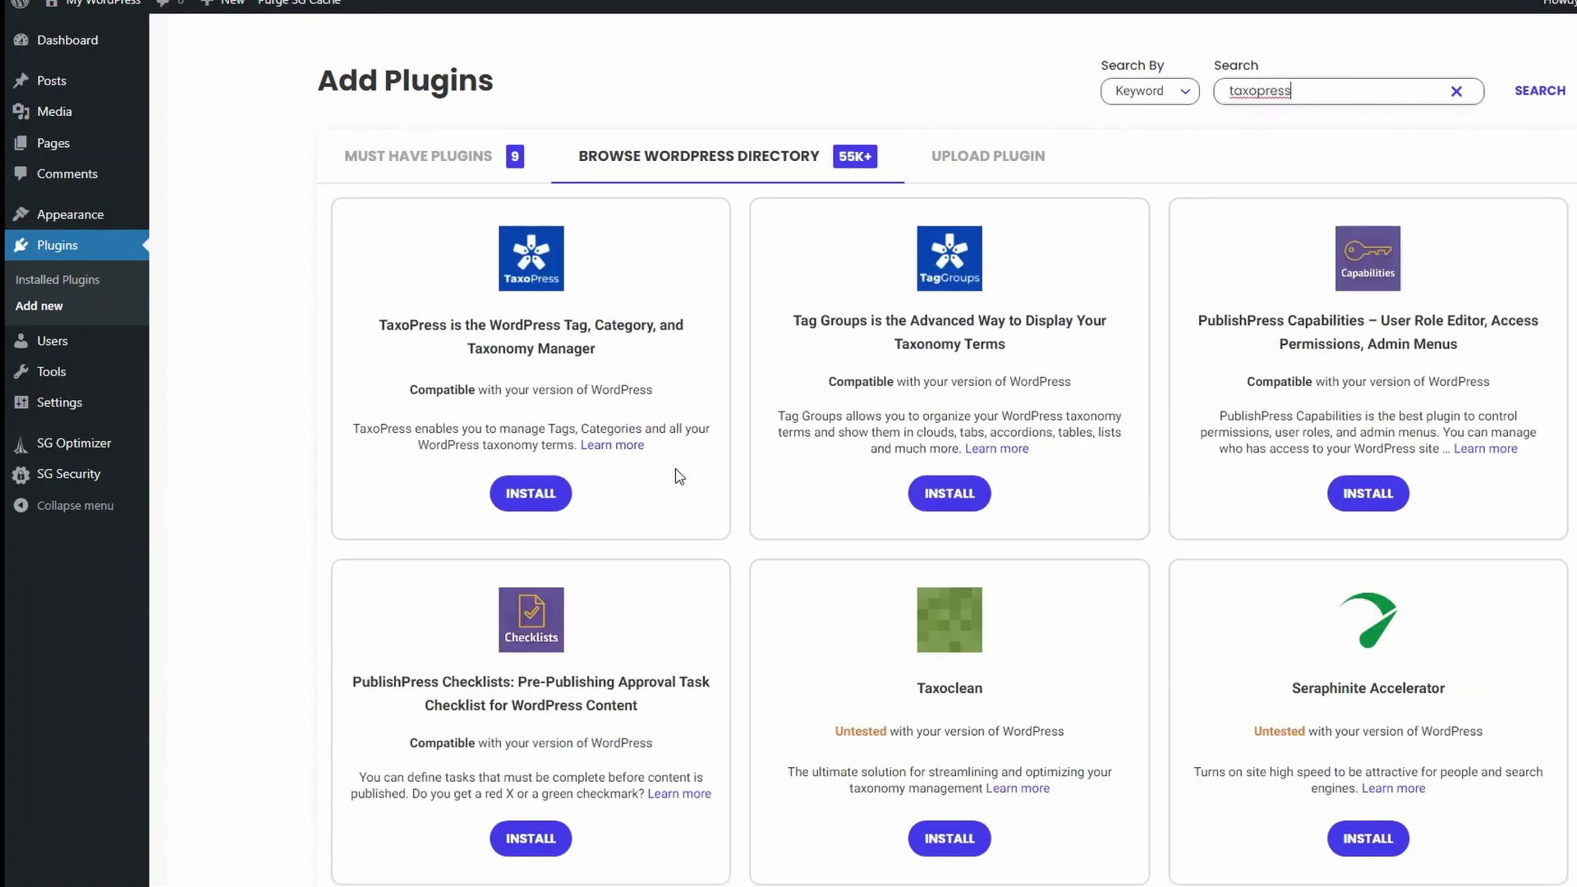
click(547, 497)
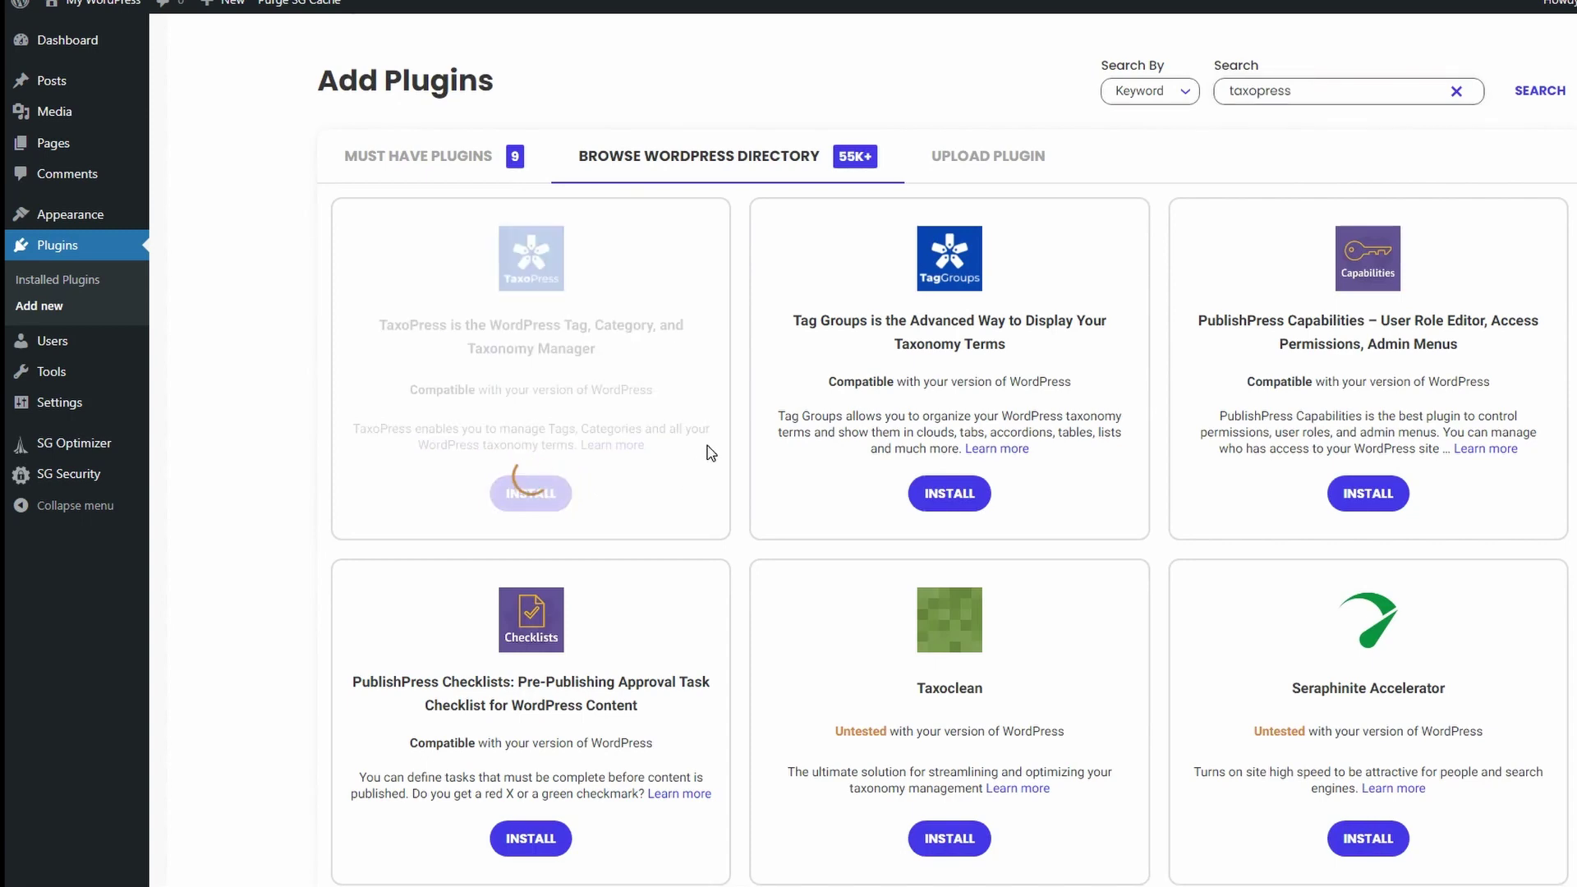
click(531, 493)
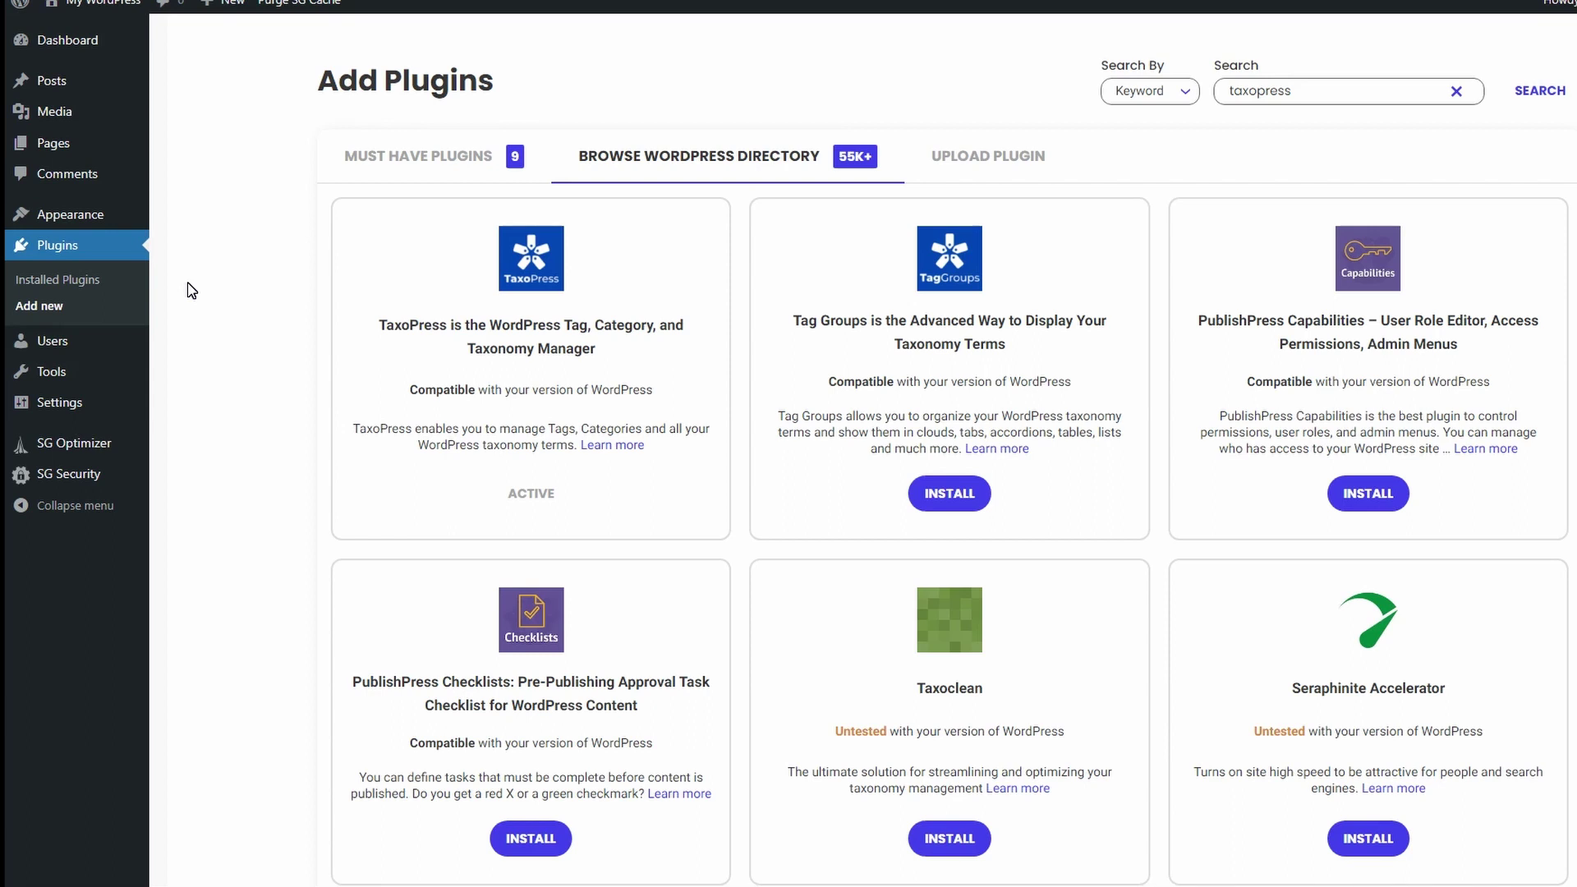
Upload and install the Placid social images and Mango Basic Auth plugin zips, activating them.
click(42, 307)
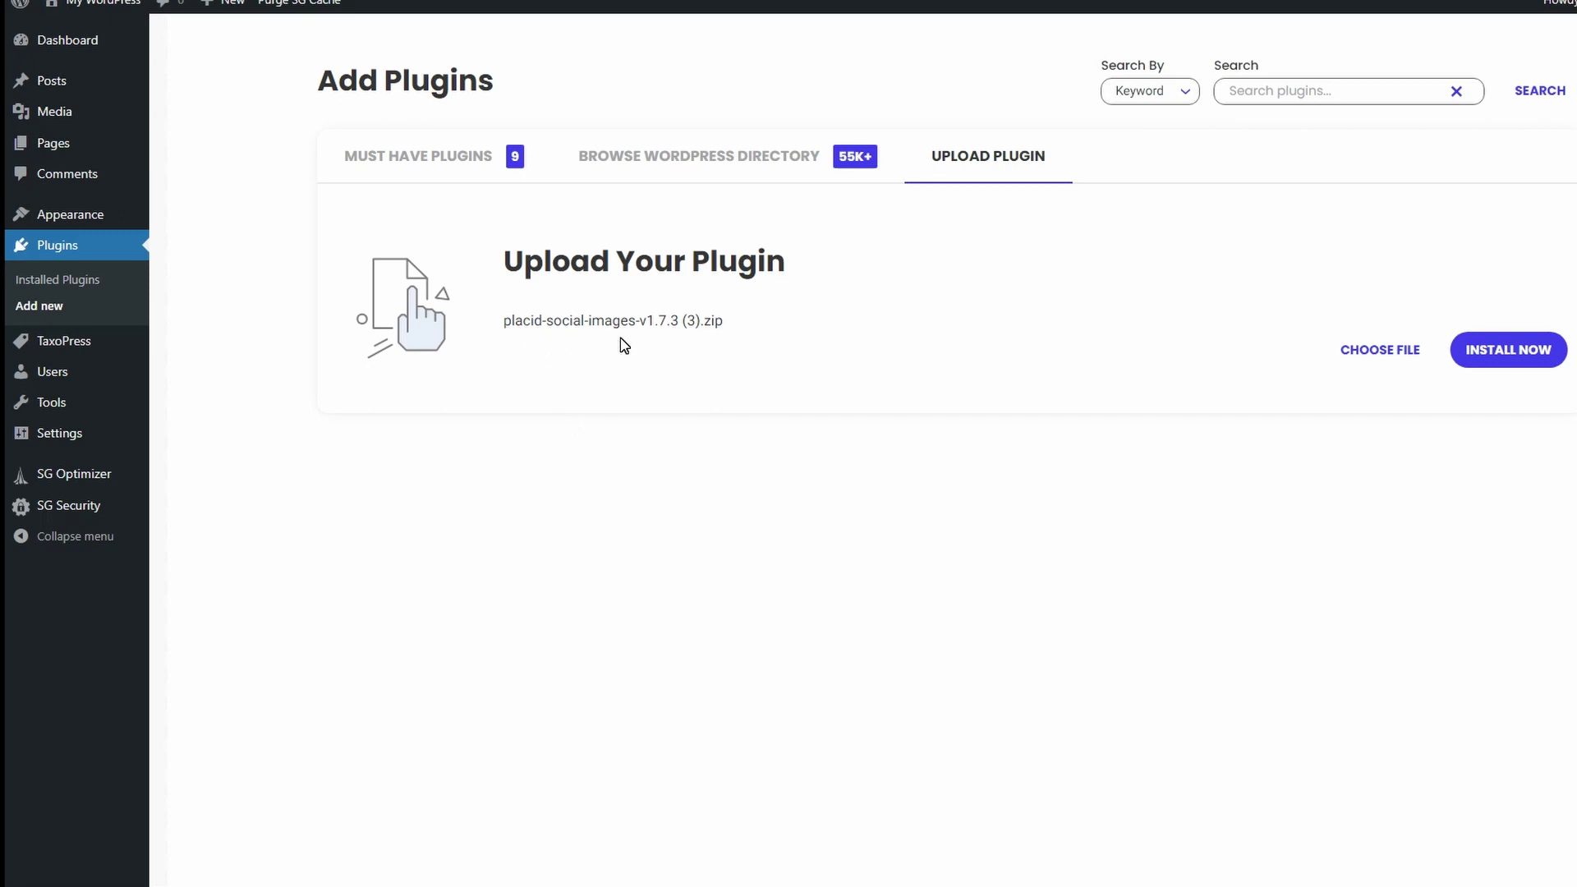
click(1505, 355)
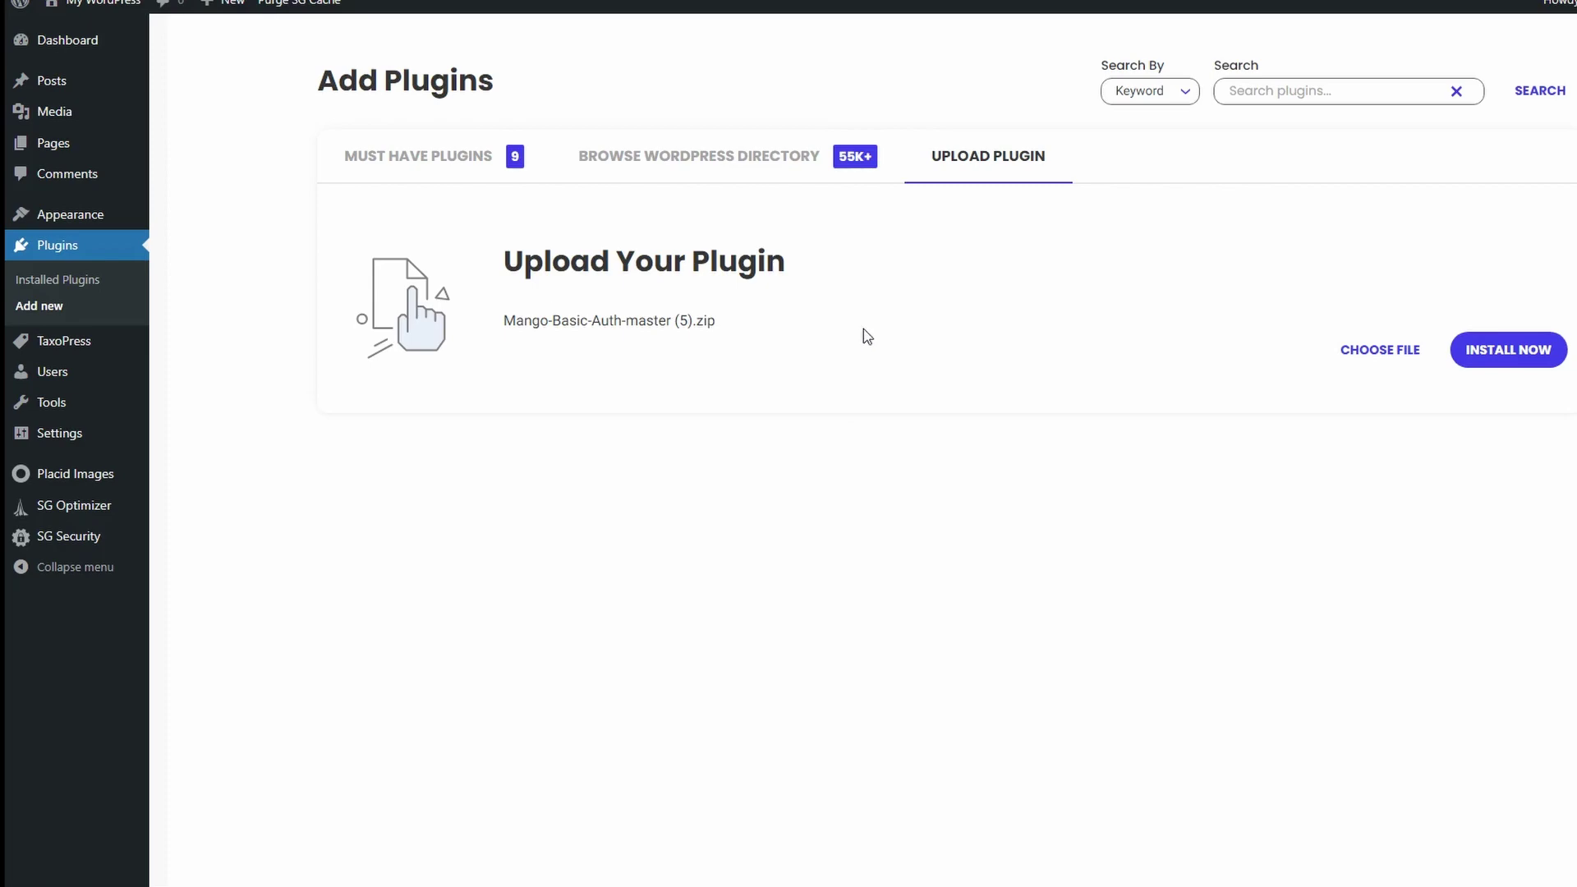
click(1505, 351)
click(572, 444)
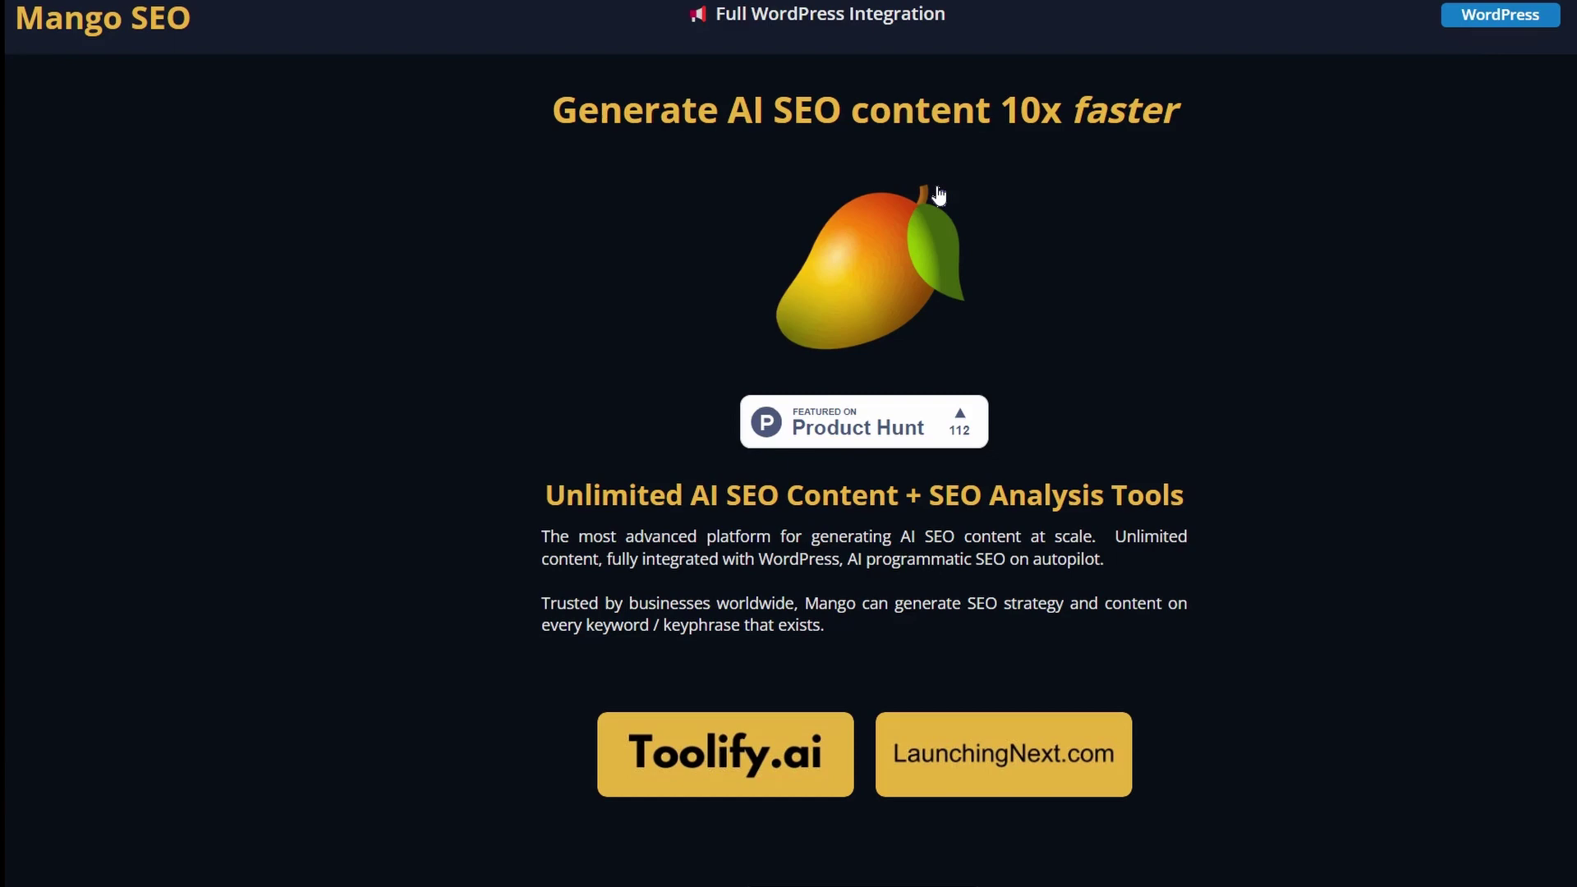
In Beethoven, generate 100 programmatic SEO titles for the keyphrase 'Tropical Beach Holiday'.
mouse_move(1512, 20)
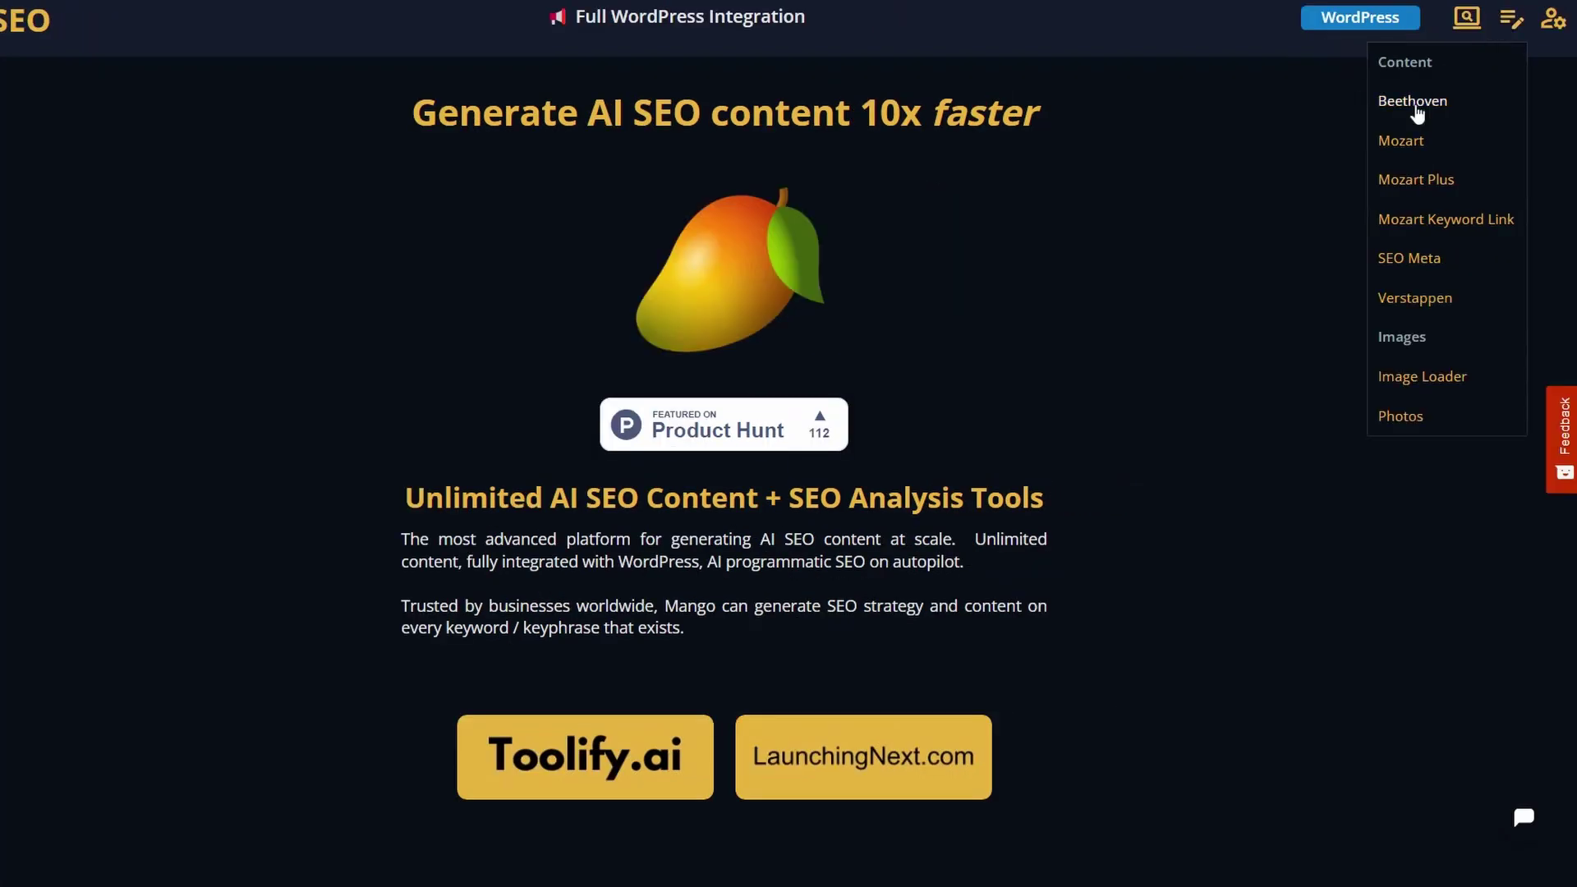
click(1414, 106)
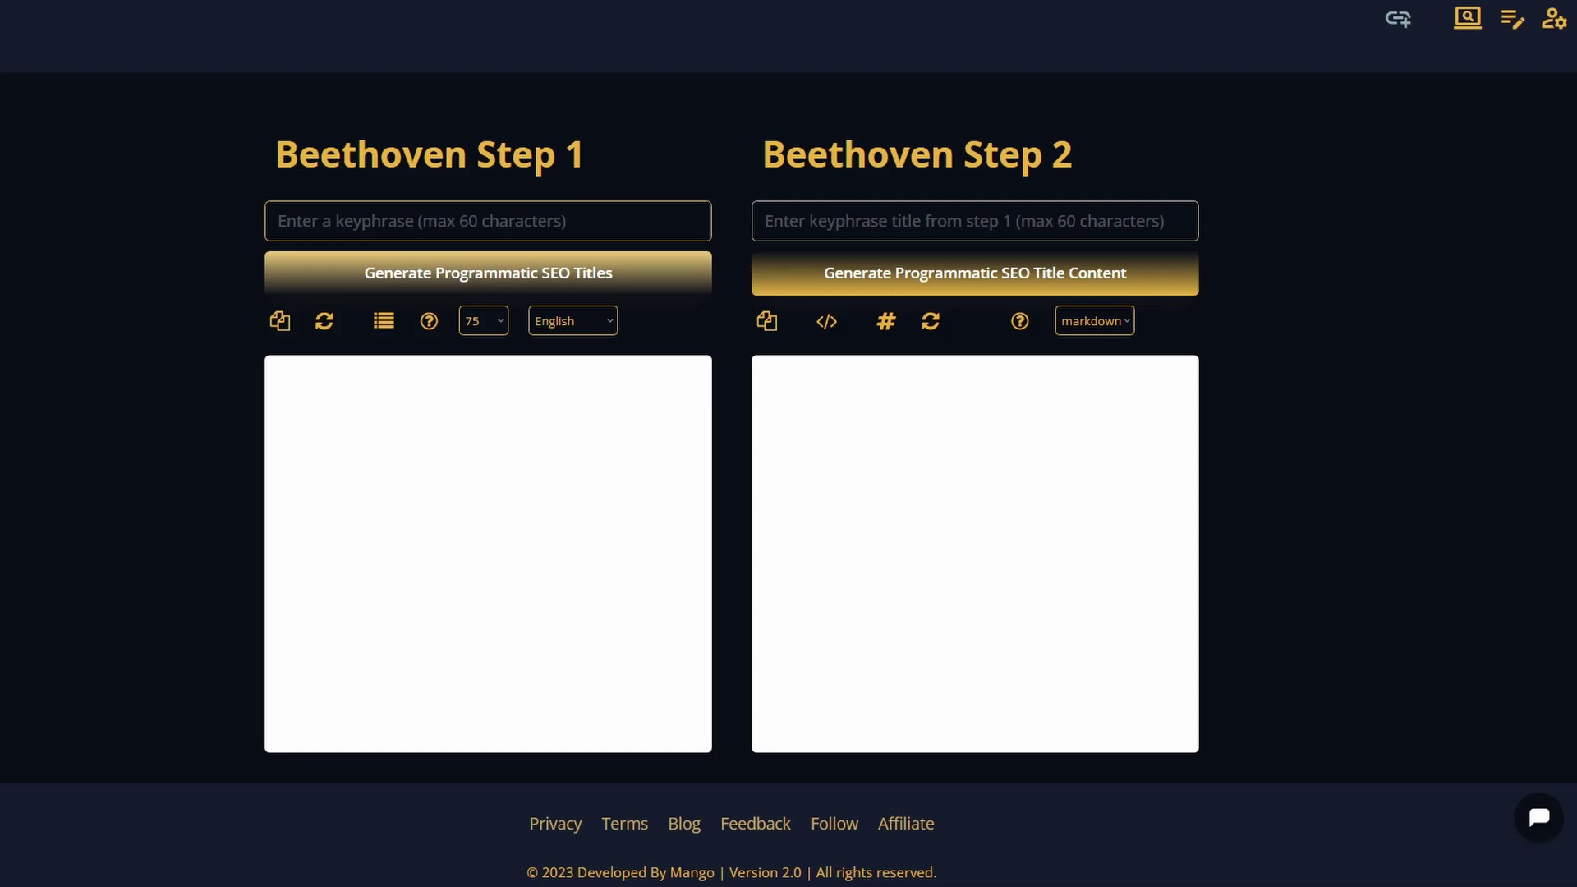
click(483, 320)
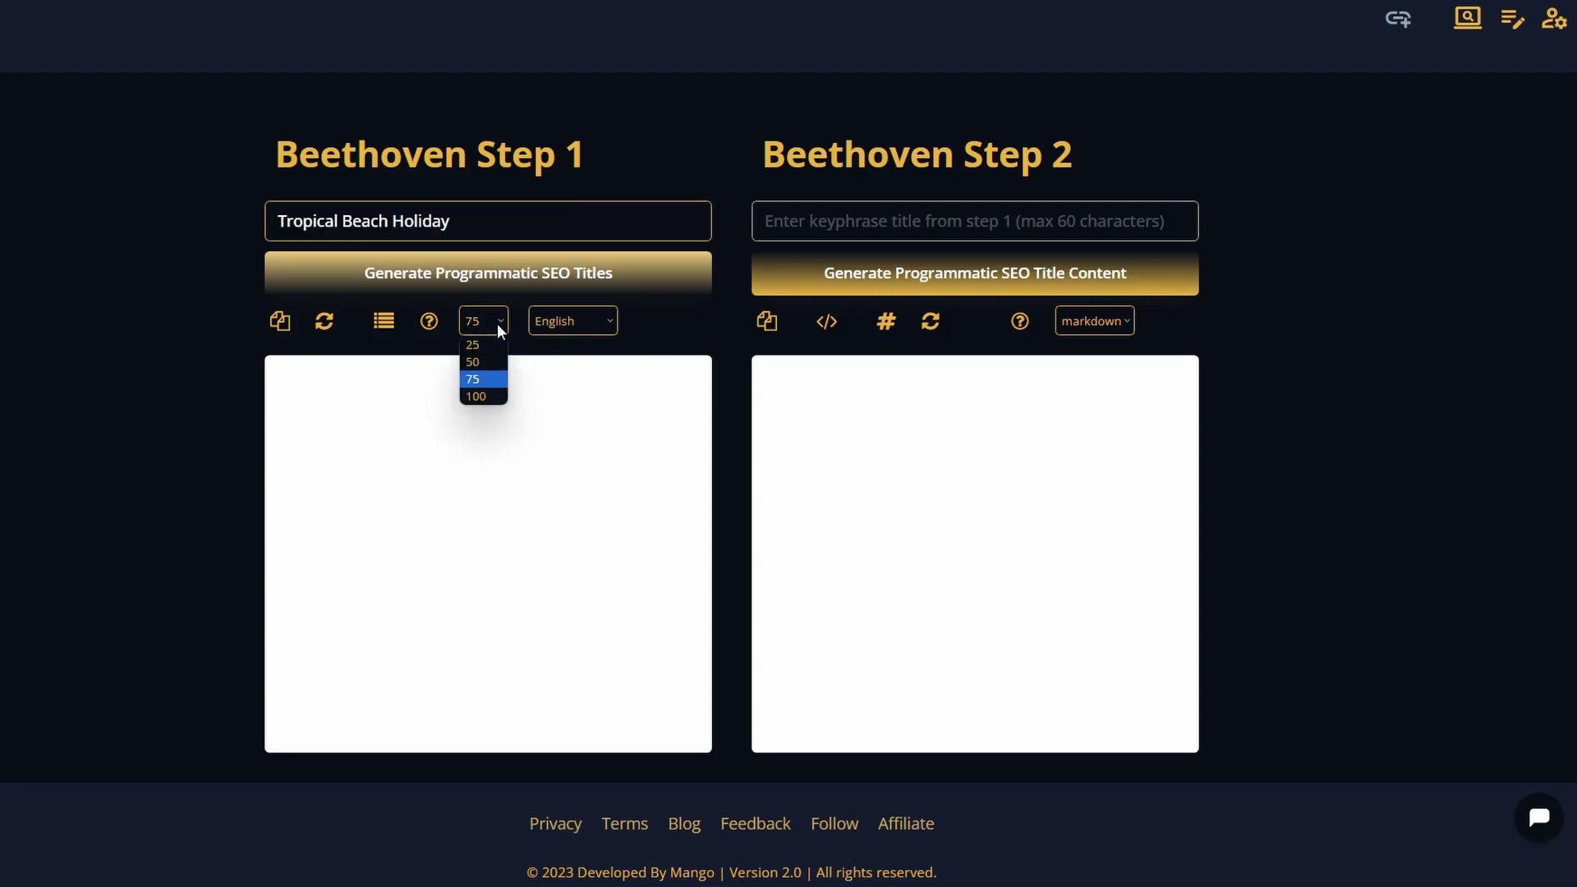
click(494, 398)
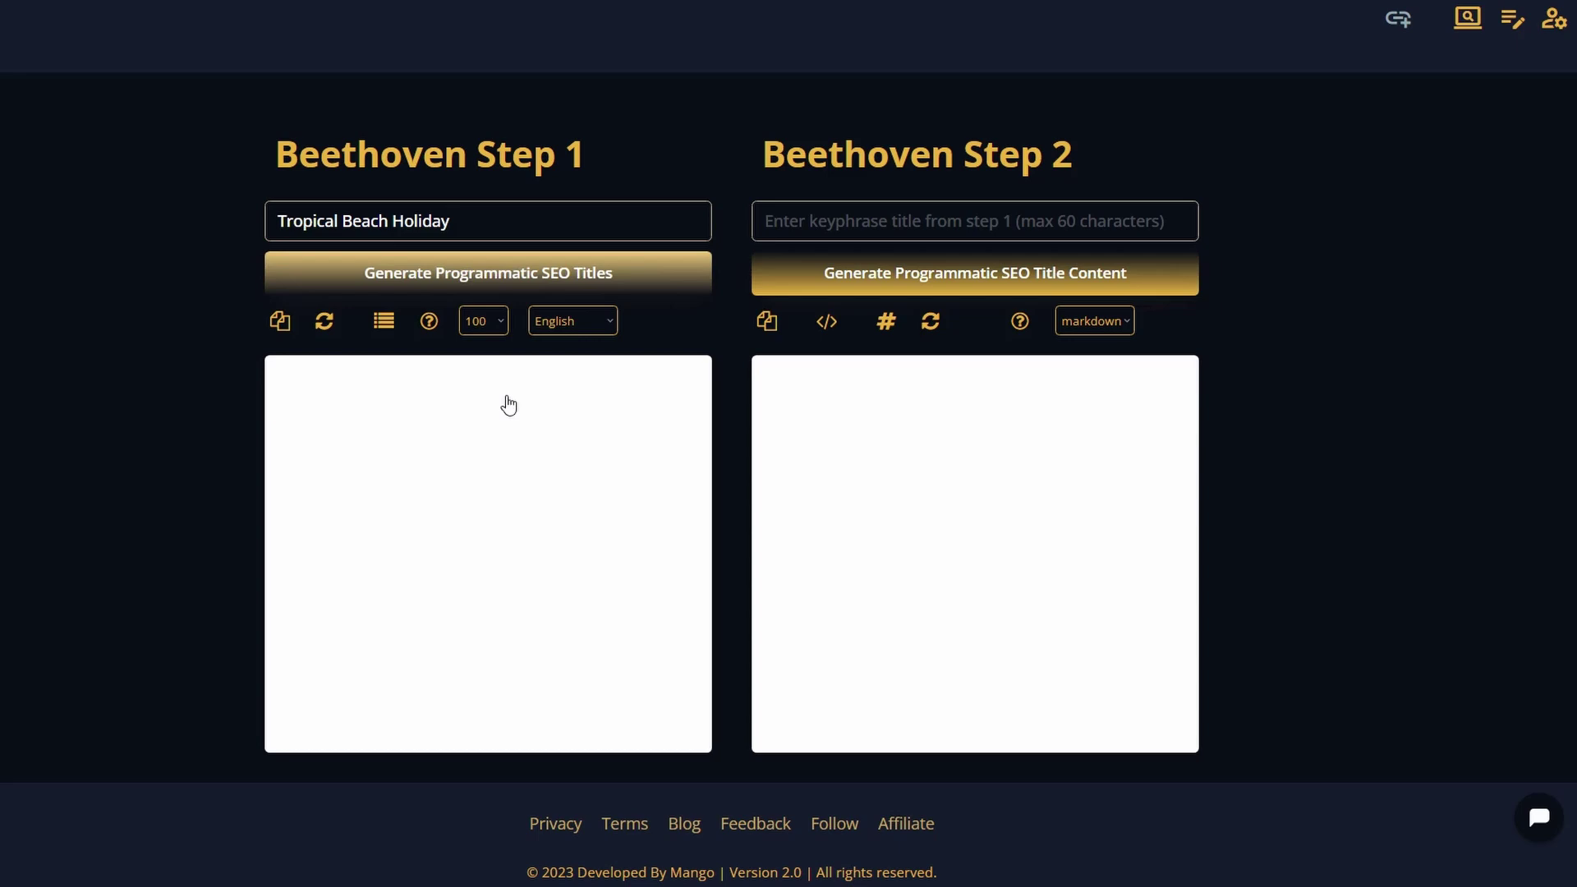
click(430, 275)
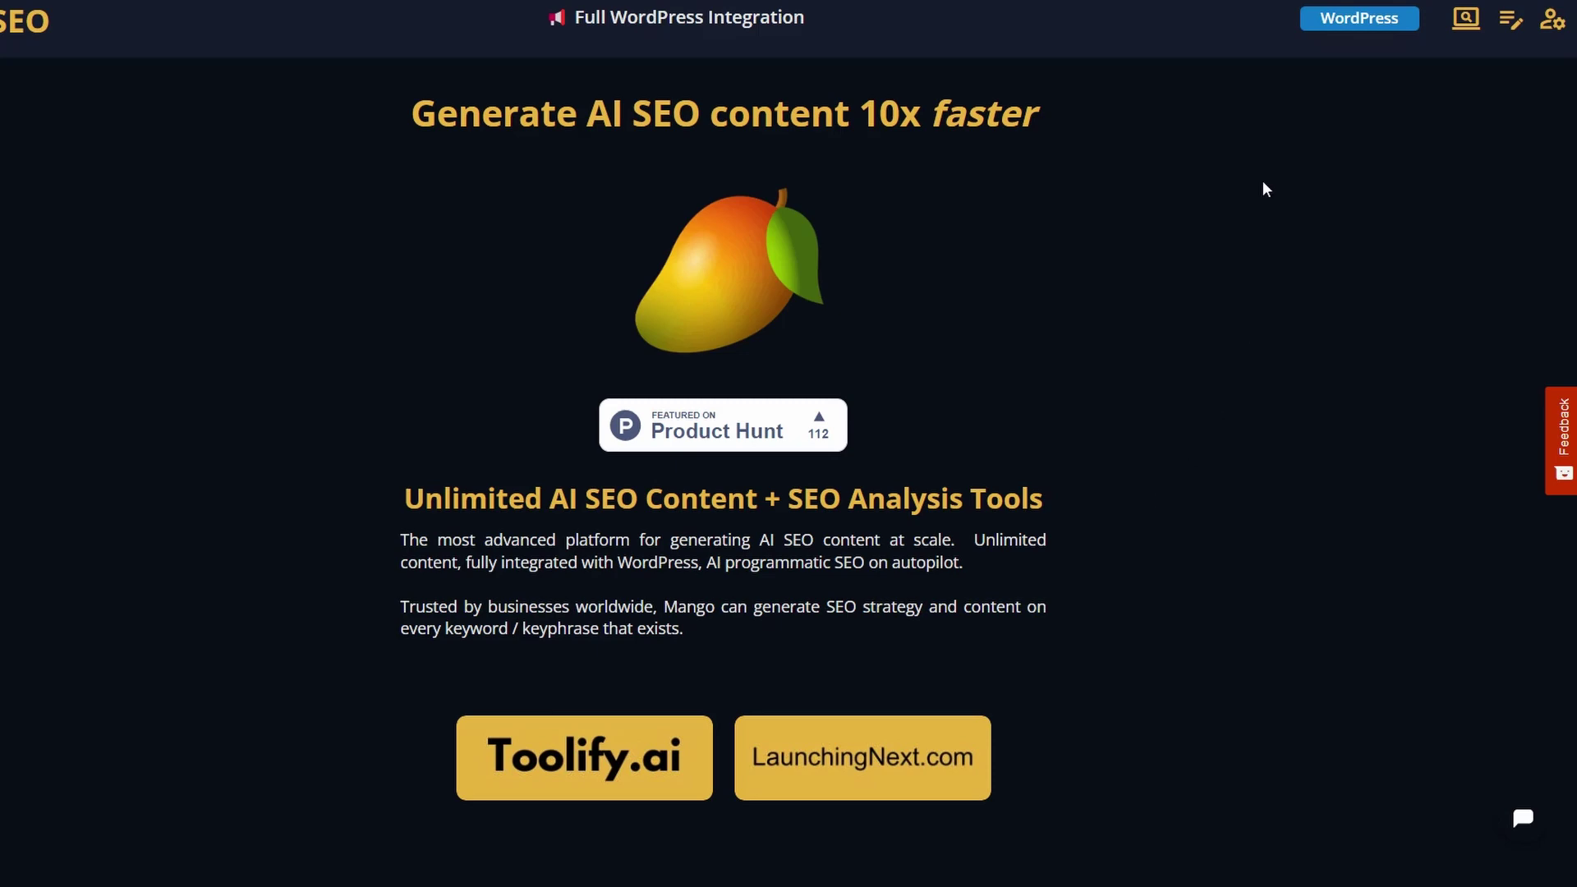
Bring up Mango's WordPress integration from the header's WordPress button.
click(1356, 25)
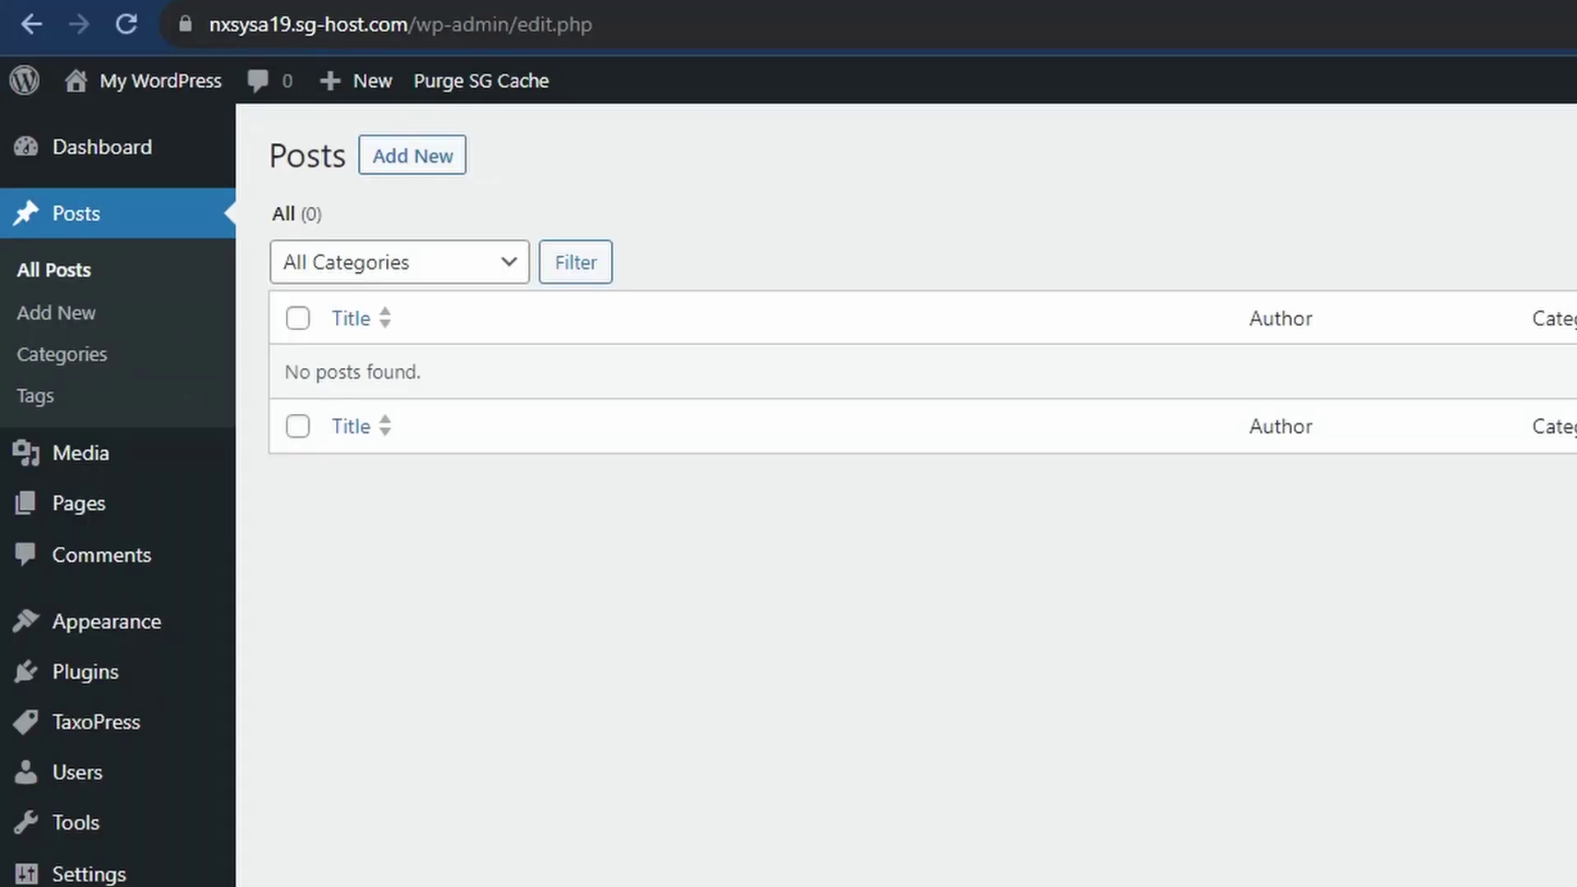
click(217, 24)
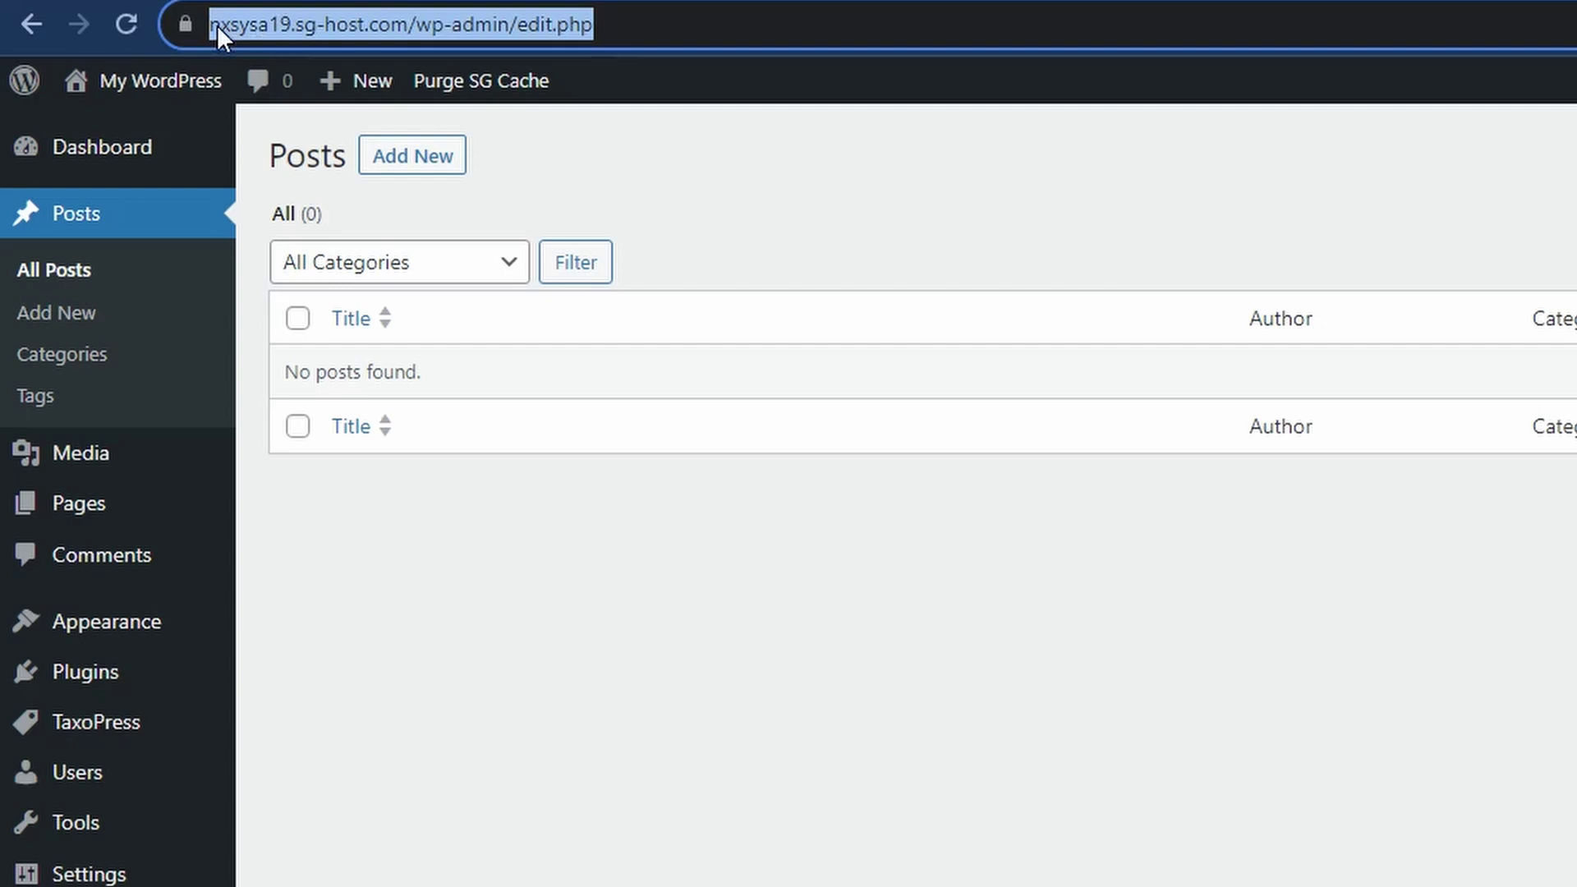
click(308, 19)
key(Home)
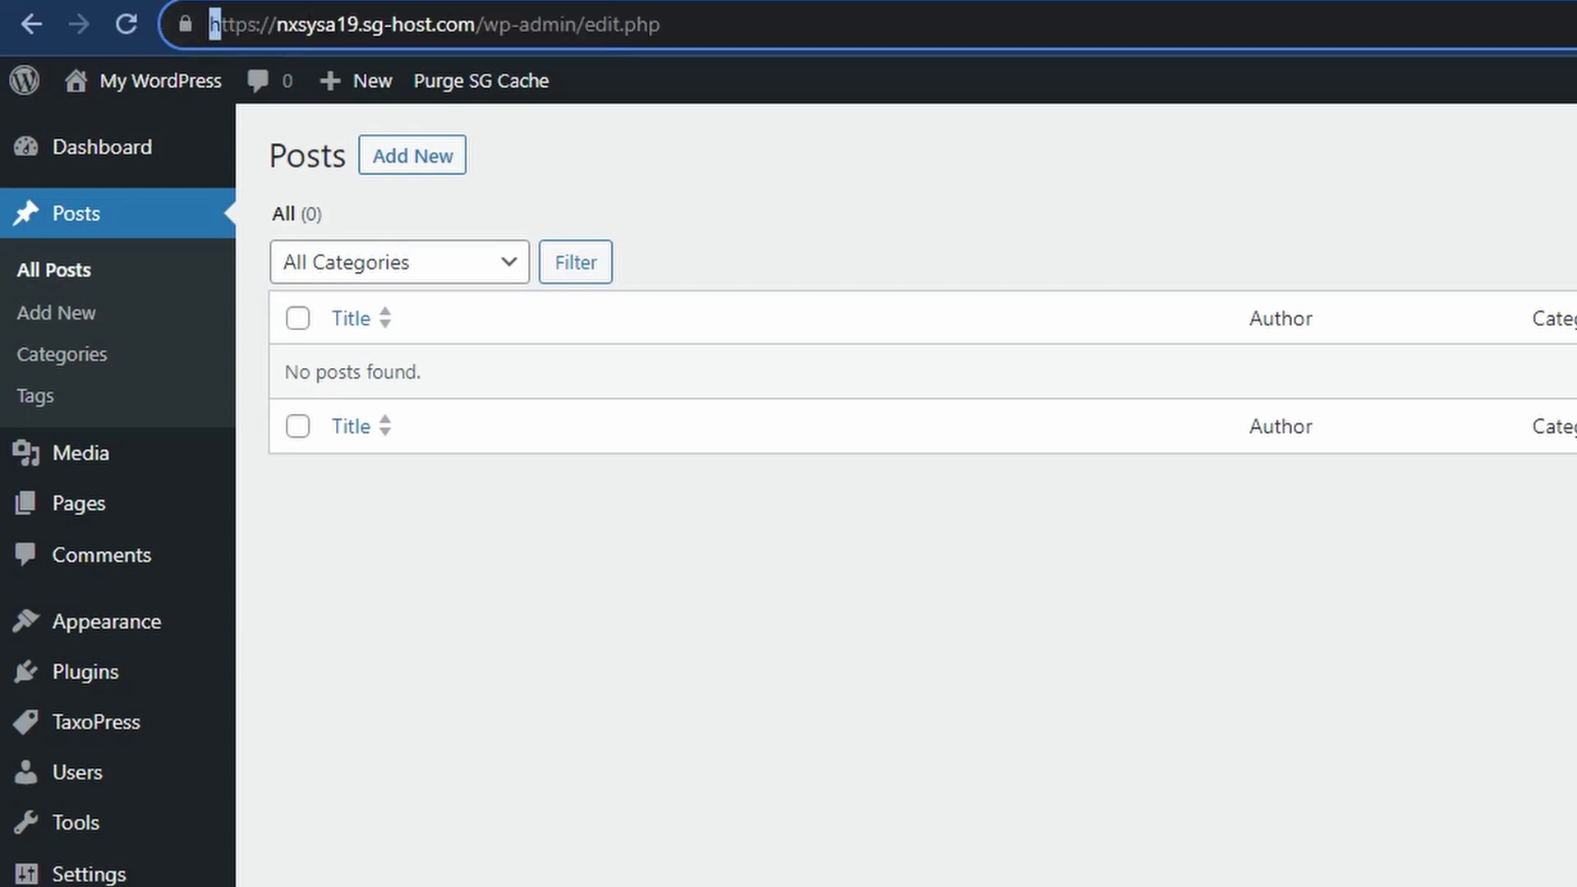
key(shift+Right)
key(shift+Right)
key(shift+Right)
key(shift+Right)
key(shift+Right)
key(shift+Right)
key(shift+Right)
key(shift+Right)
key(shift+Right)
key(shift+Right)
key(shift+Right)
key(shift+Right)
key(shift+Right)
key(shift+Right)
key(shift+Right)
key(shift+Right)
key(shift+Right)
key(shift+Right)
key(shift+Right)
key(shift+Right)
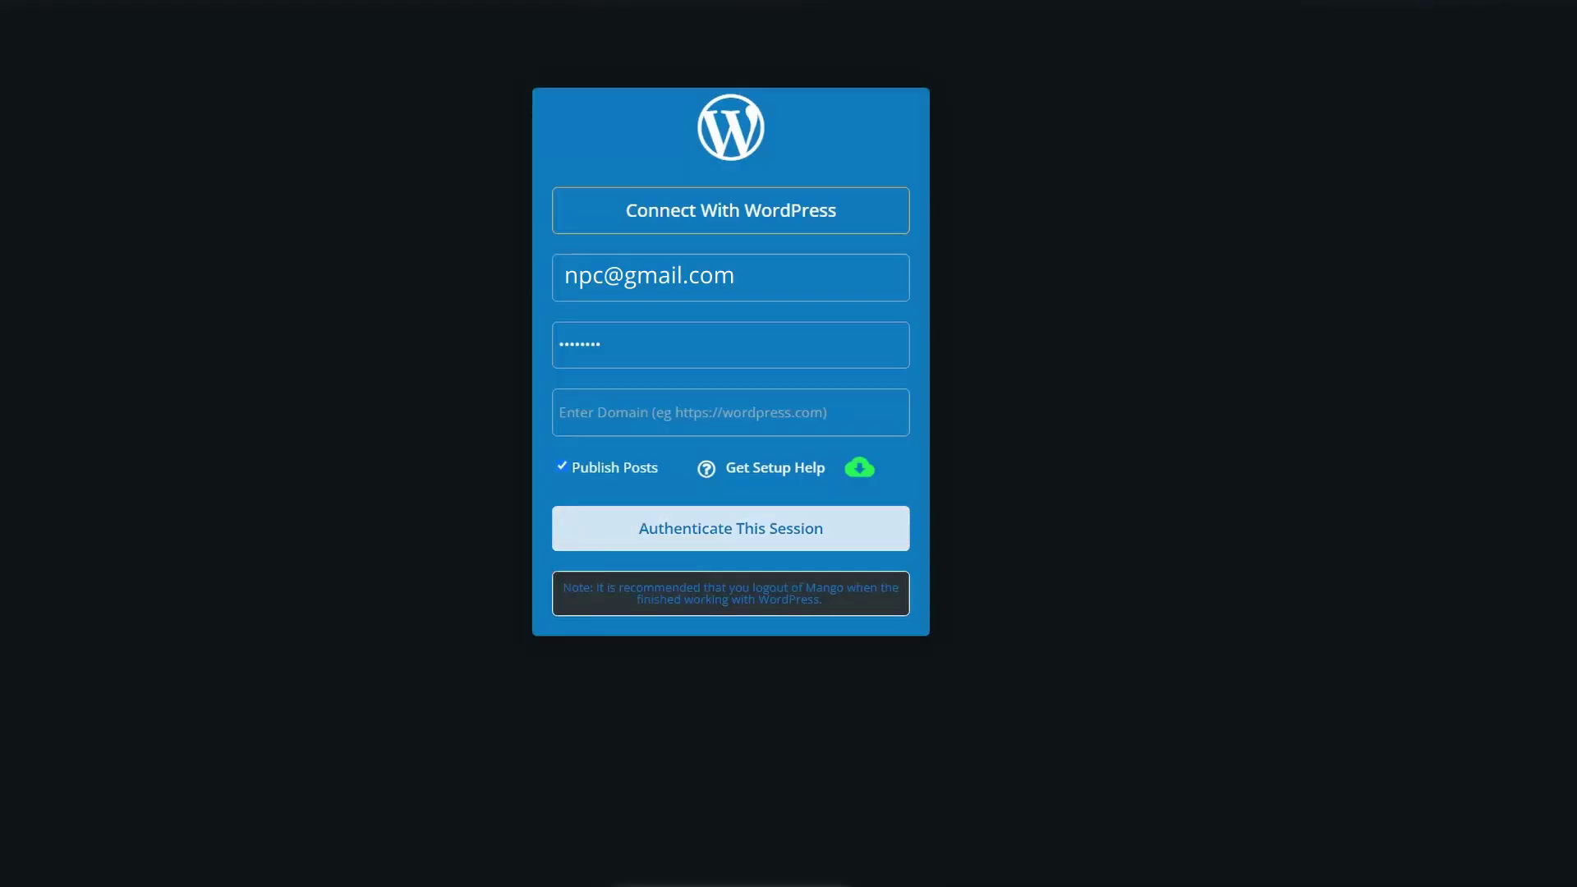
Paste the site domain into Mango's Domain field and authenticate the session with WordPress.
text(https://nxsysa19.sg-host.com)
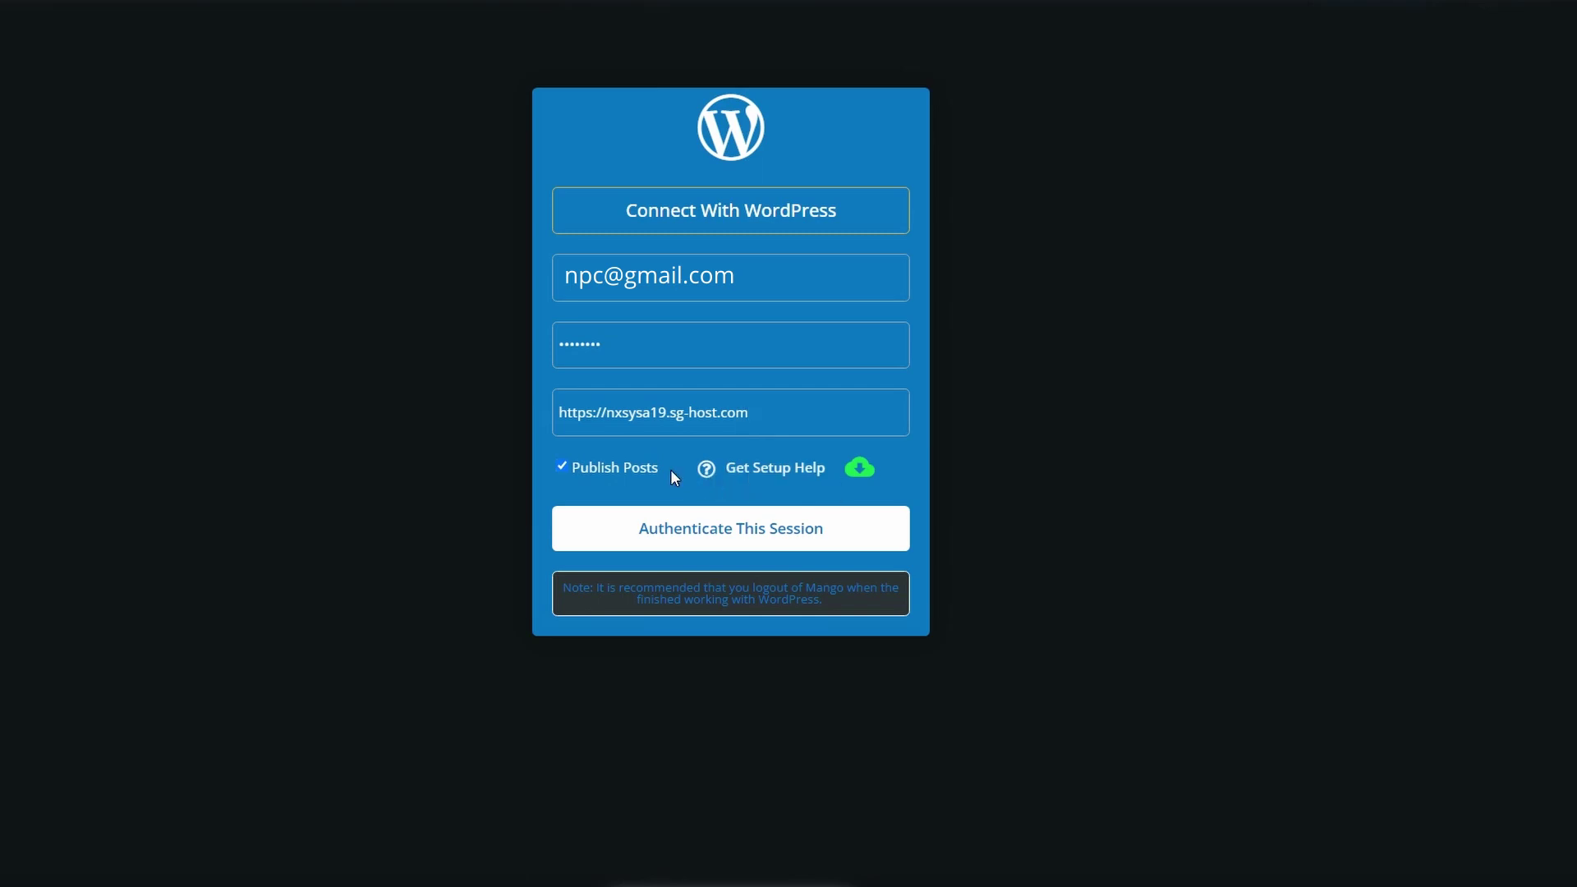
click(711, 538)
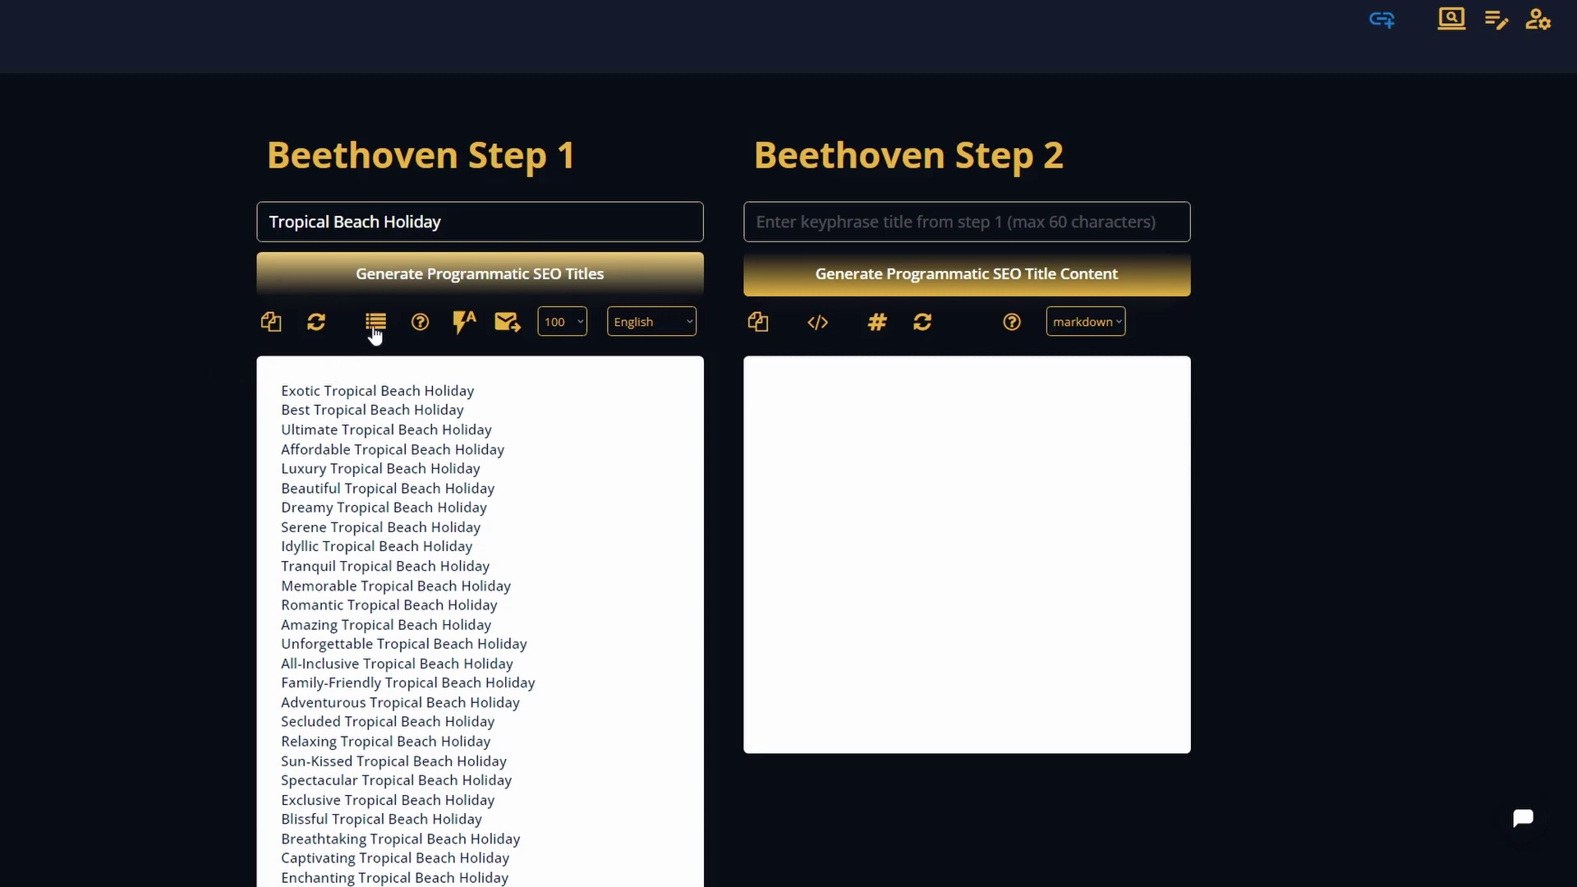
Join the Beethoven titles into a comma-separated list and switch to Verstappen Agency Mode.
click(375, 327)
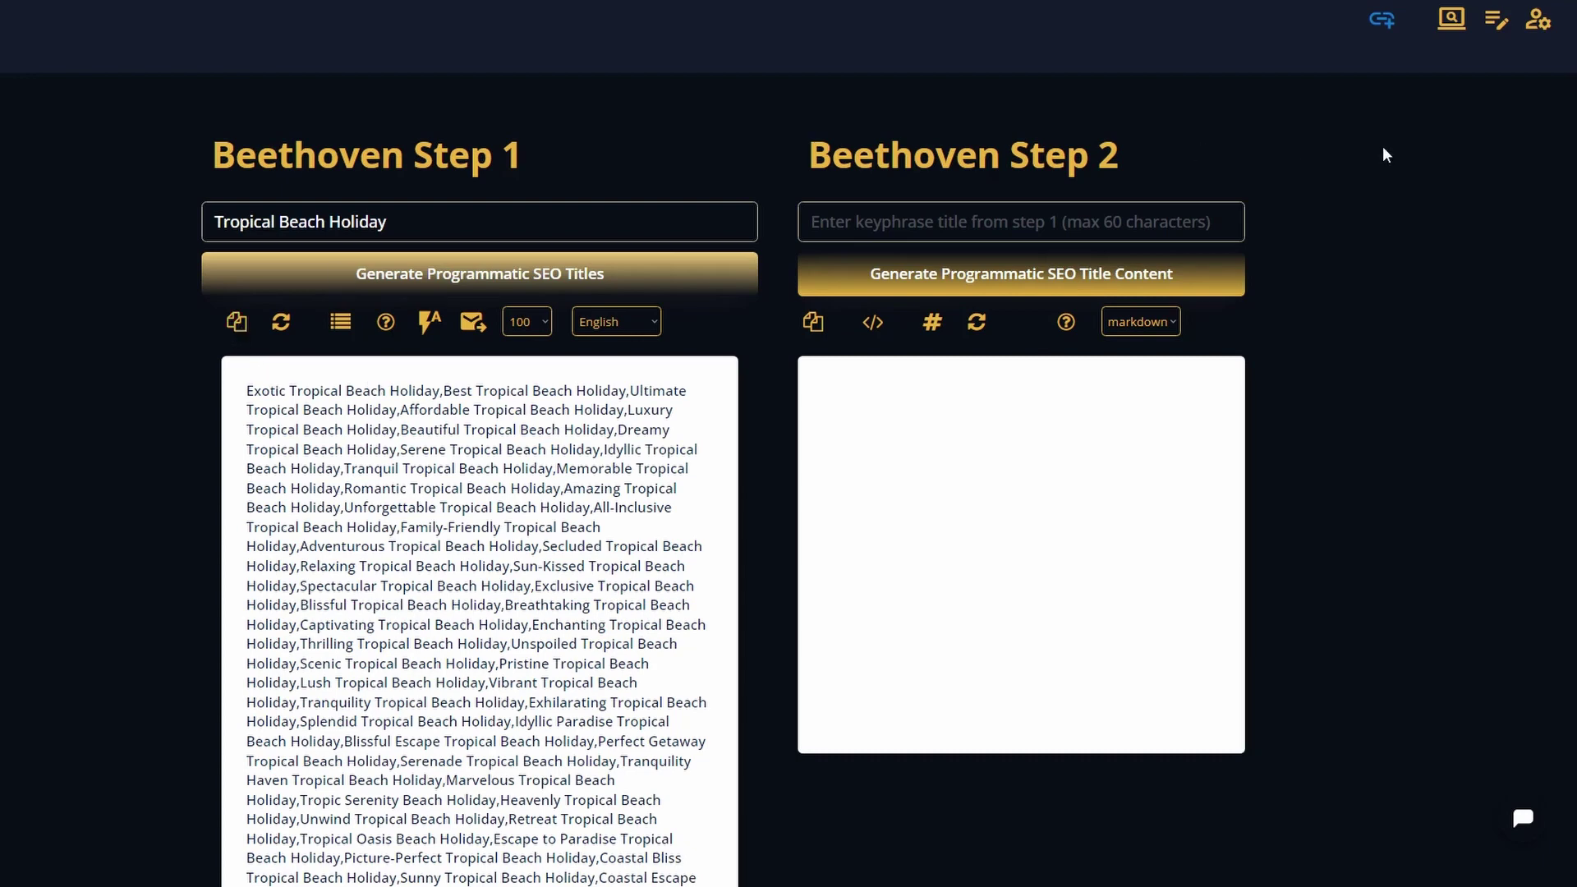
mouse_move(1496, 33)
click(1400, 222)
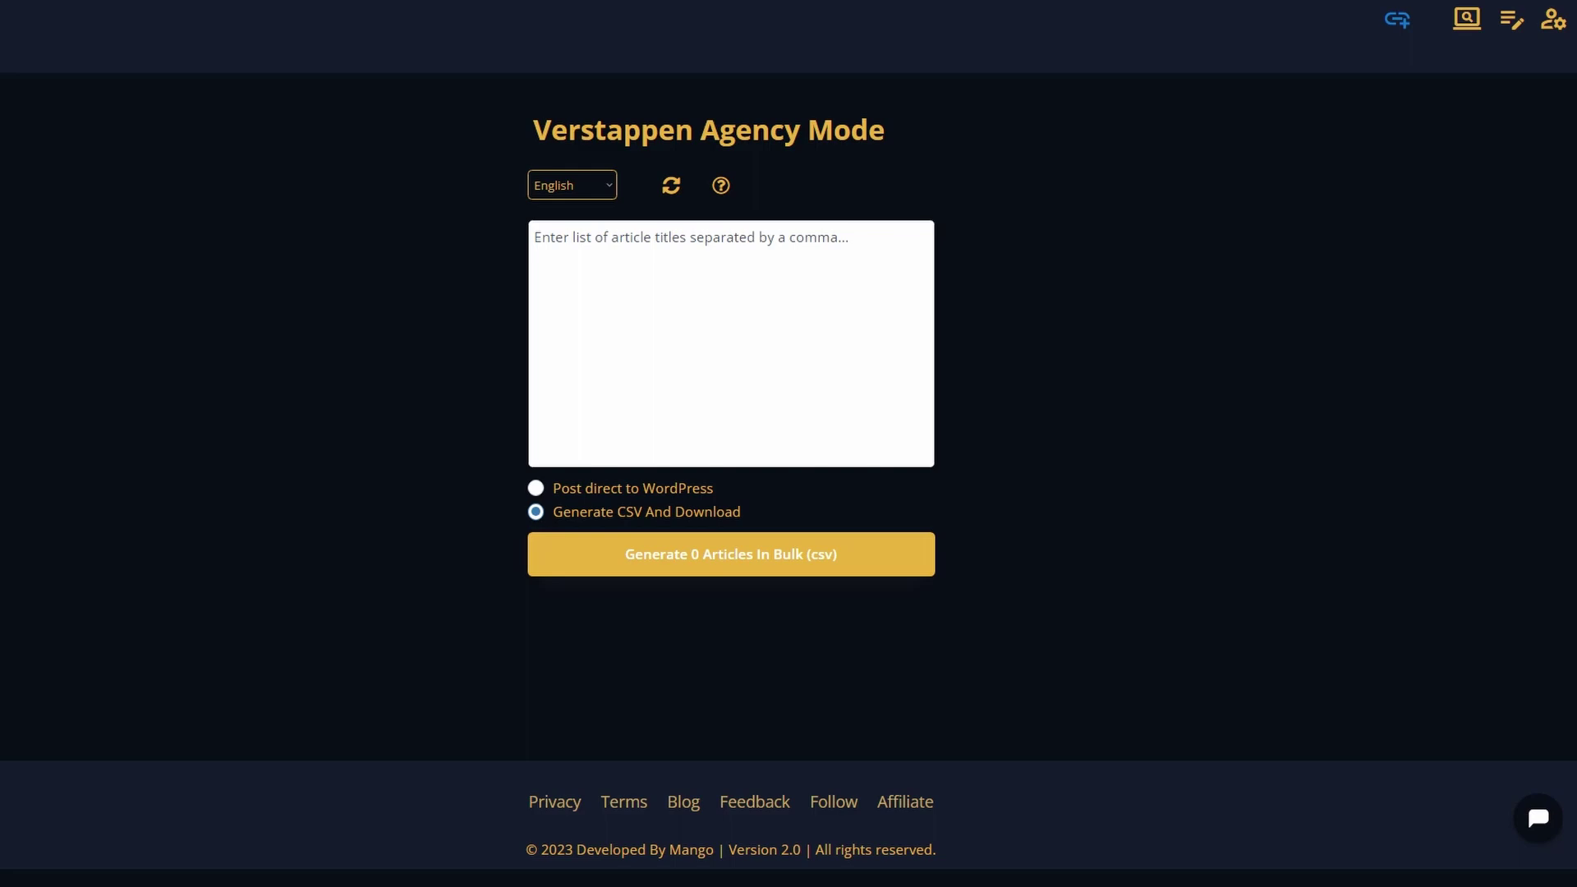
Paste the titles, choose Post direct to WordPress, and start generating 100 articles in bulk.
key(ctrl+v)
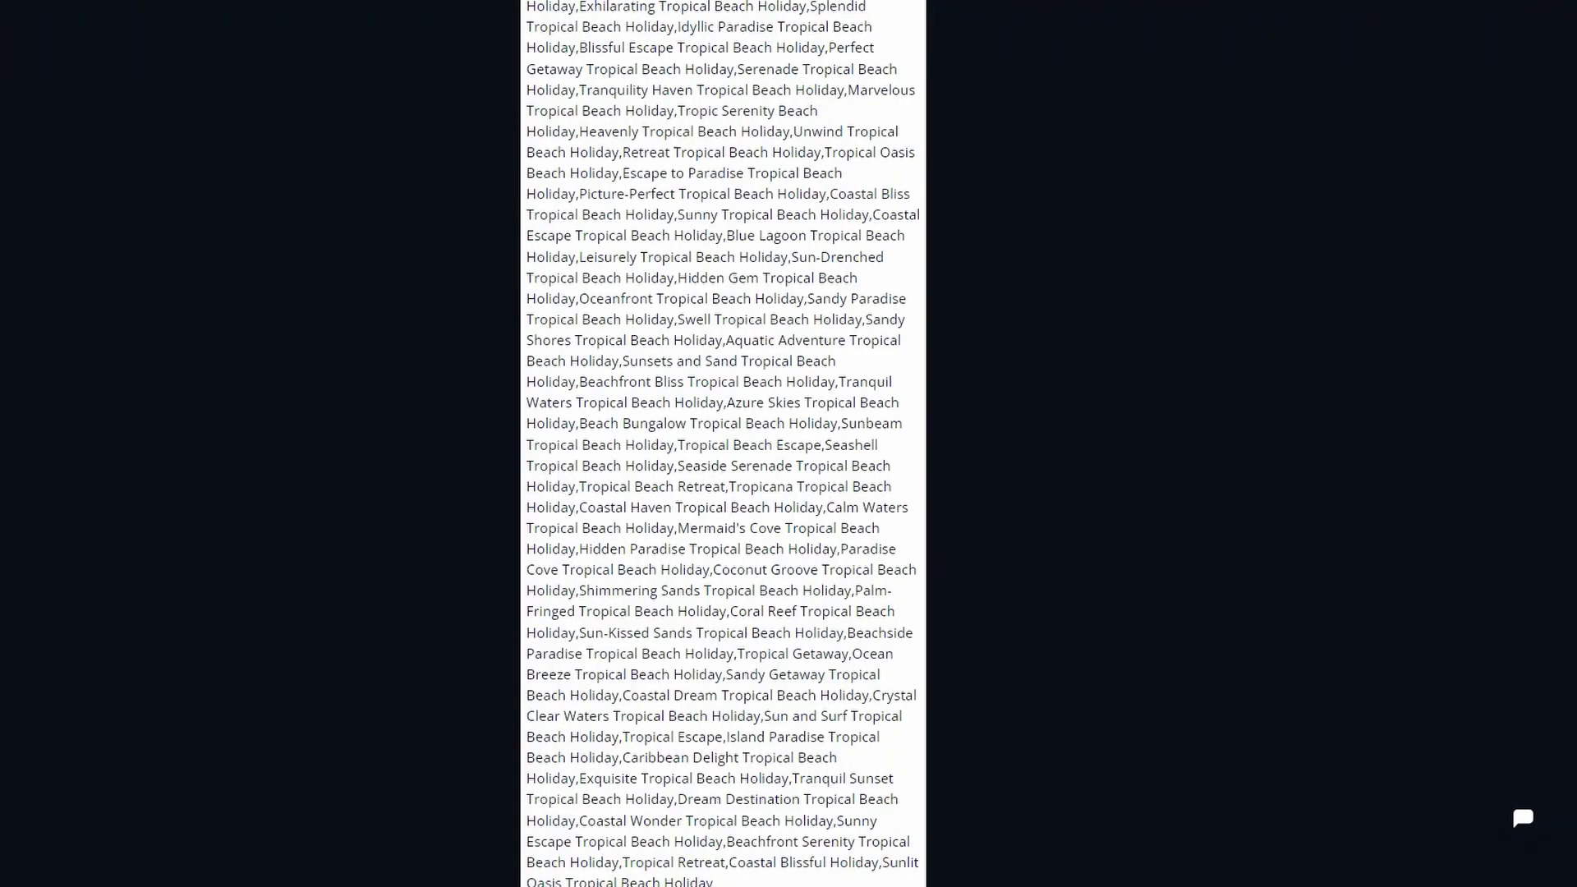
scroll(789, 444, down, 4)
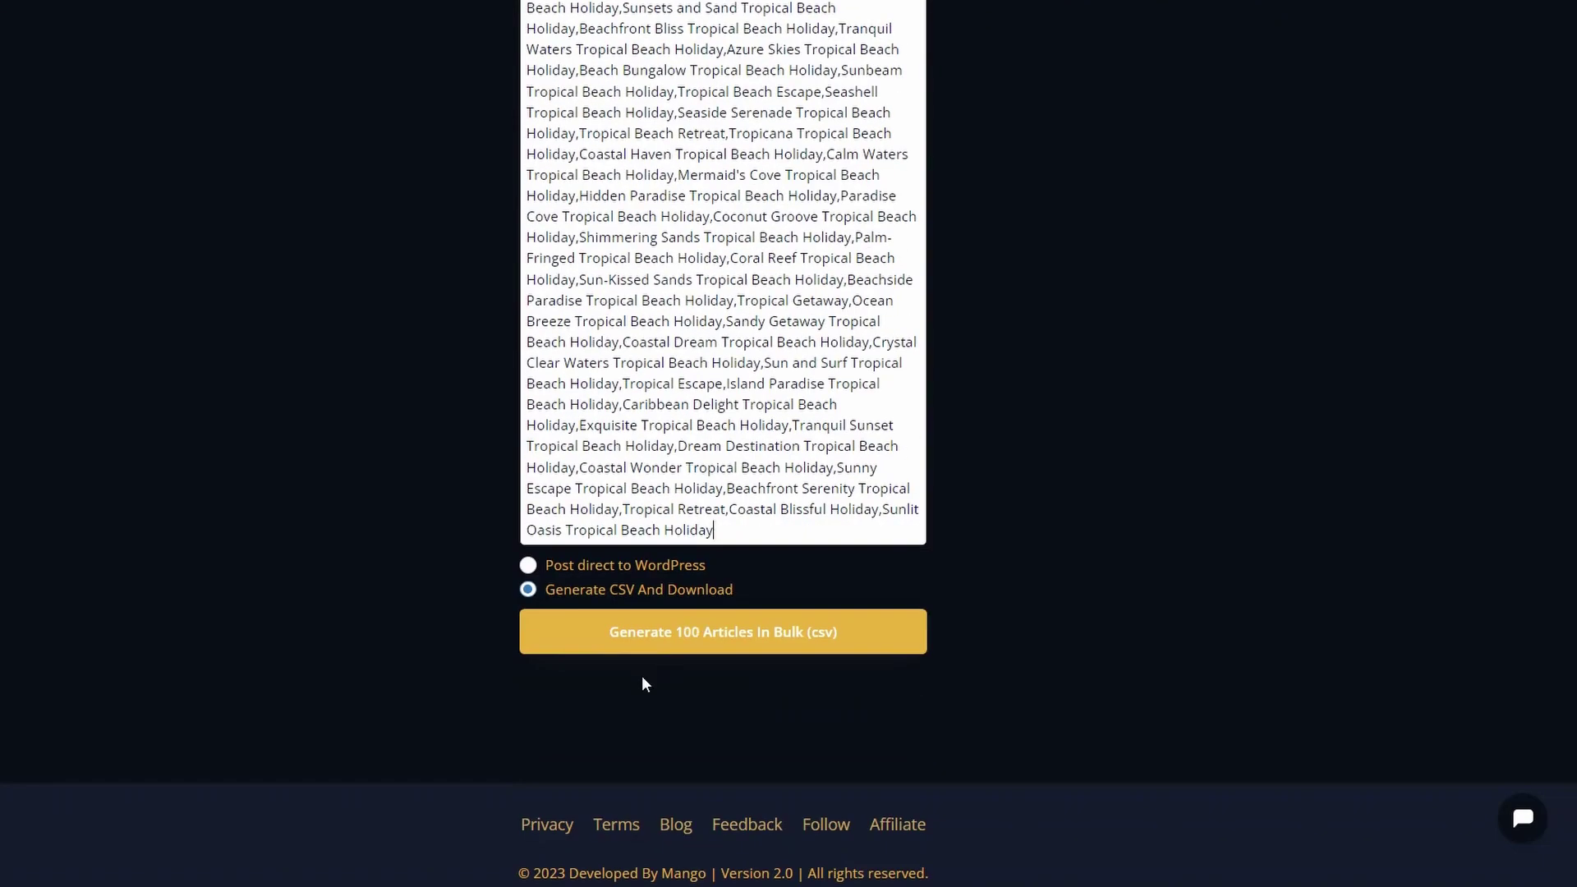
click(627, 644)
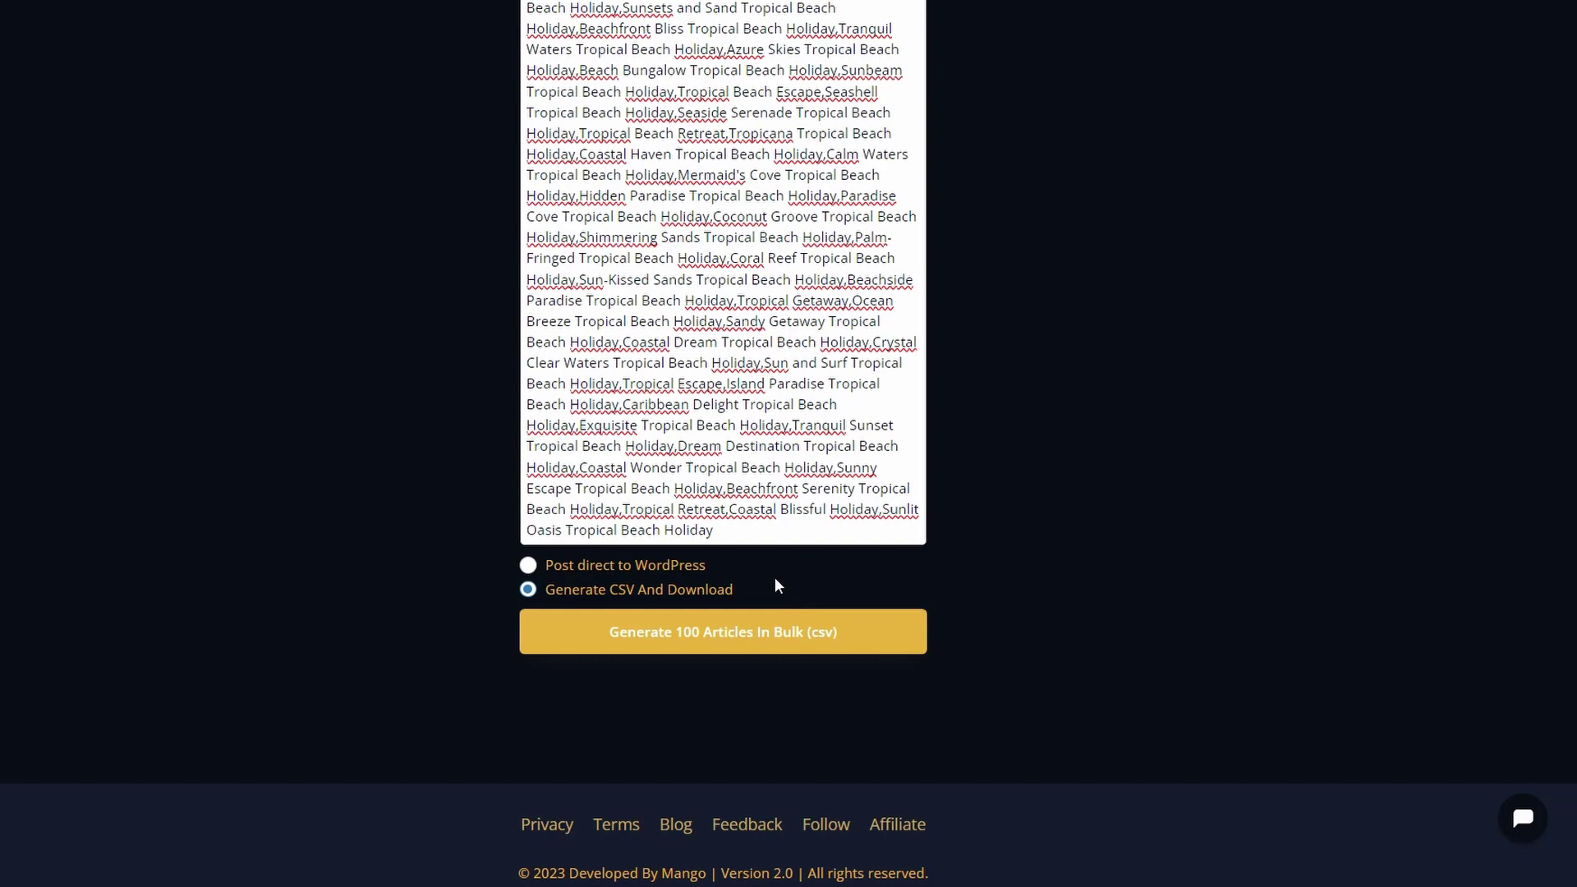
scroll(1056, 538, up, 7)
scroll(1060, 538, up, 5)
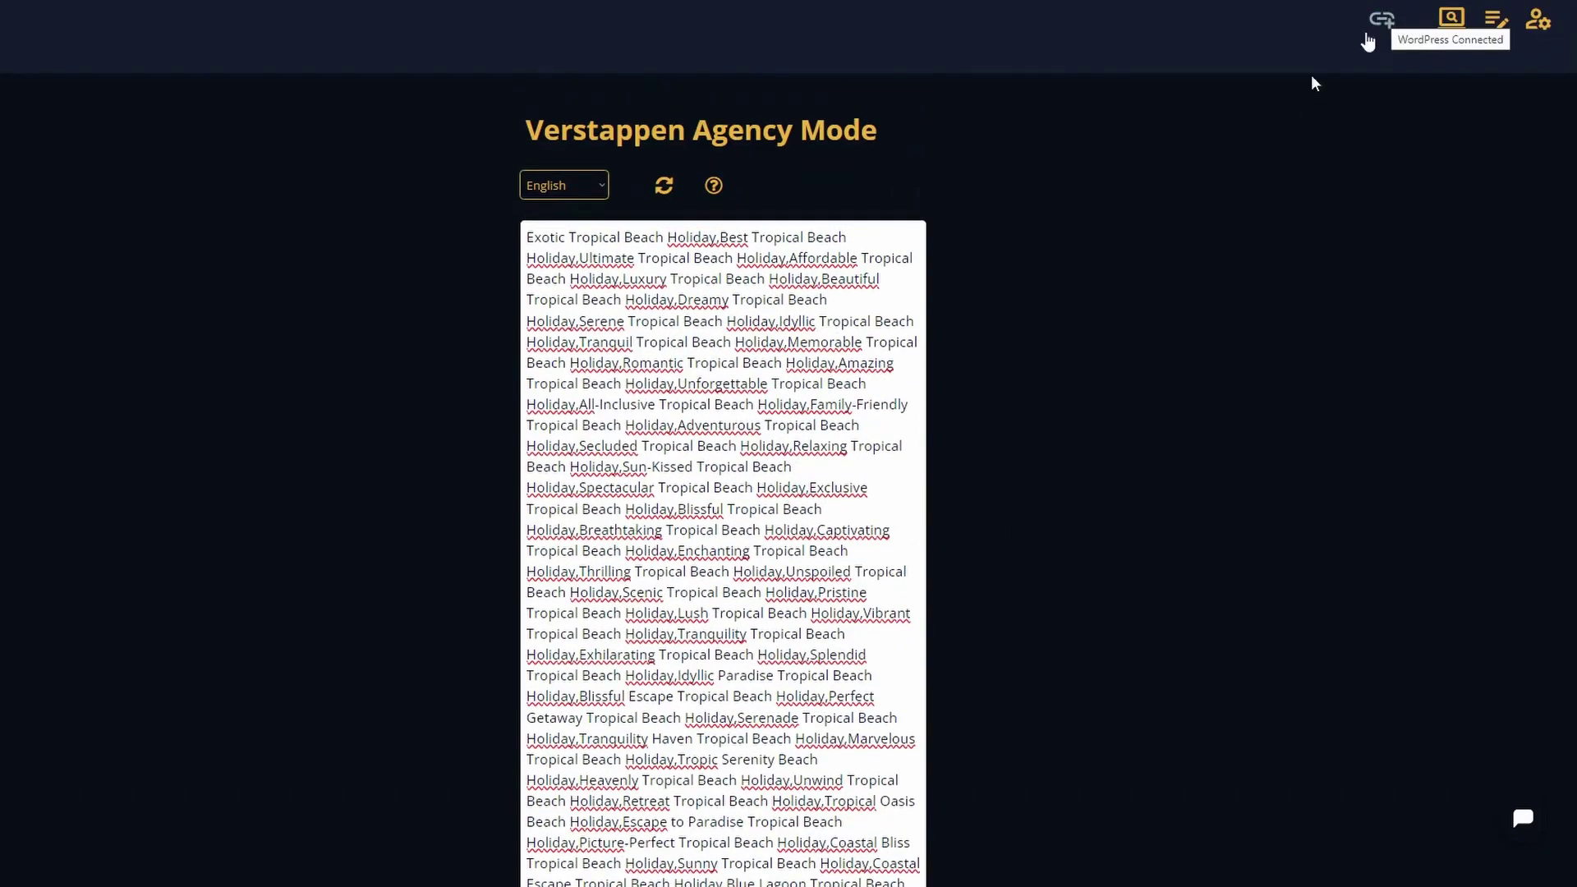
scroll(985, 624, down, 7)
scroll(986, 631, down, 5)
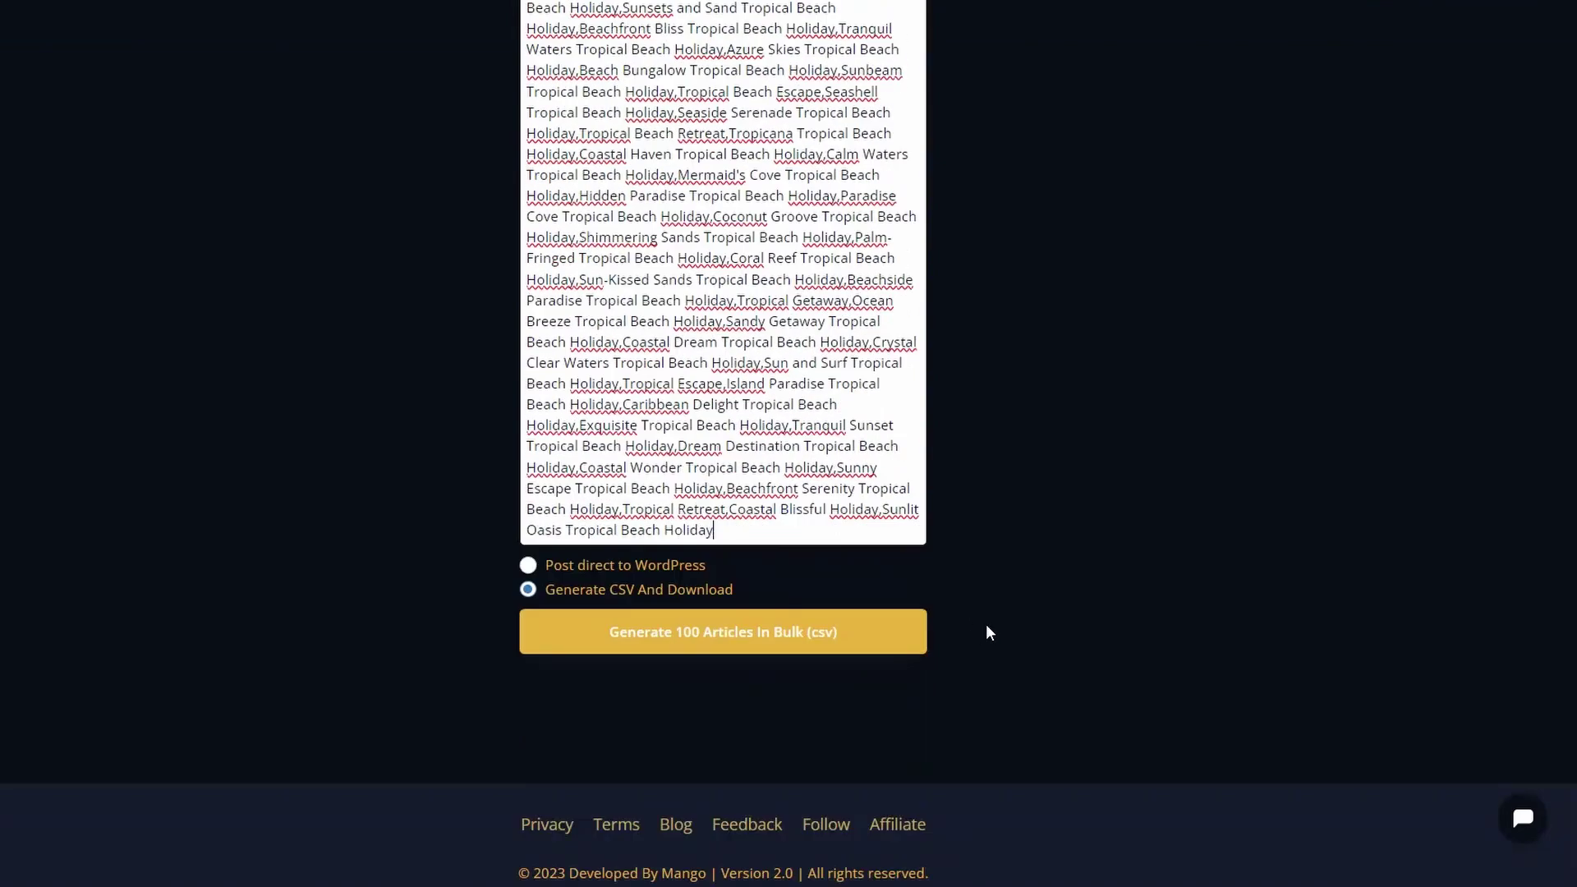
click(528, 566)
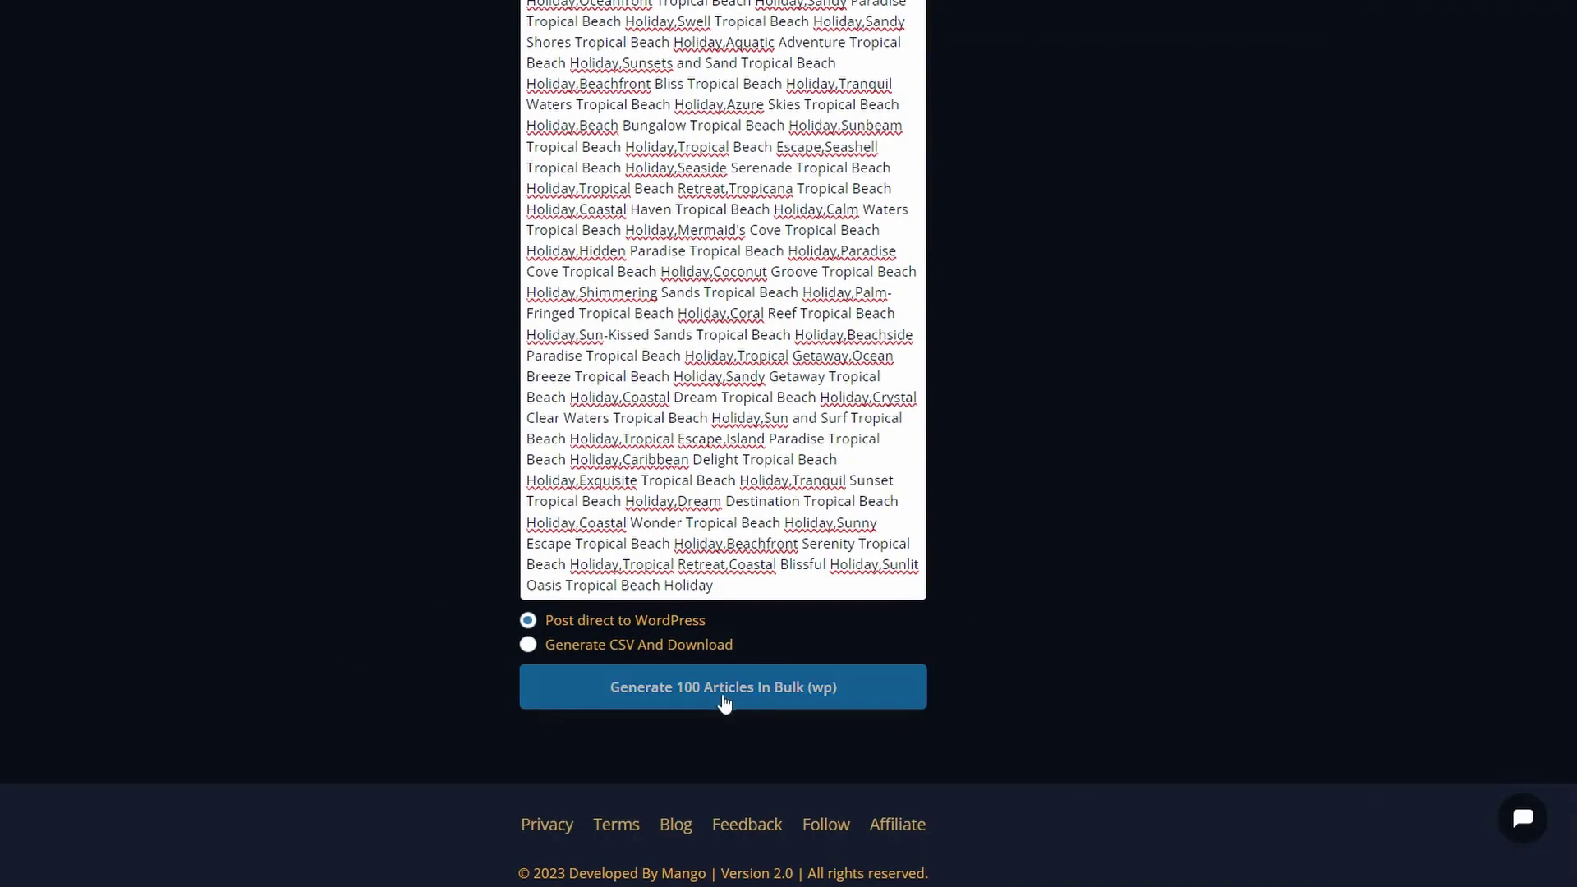
click(733, 690)
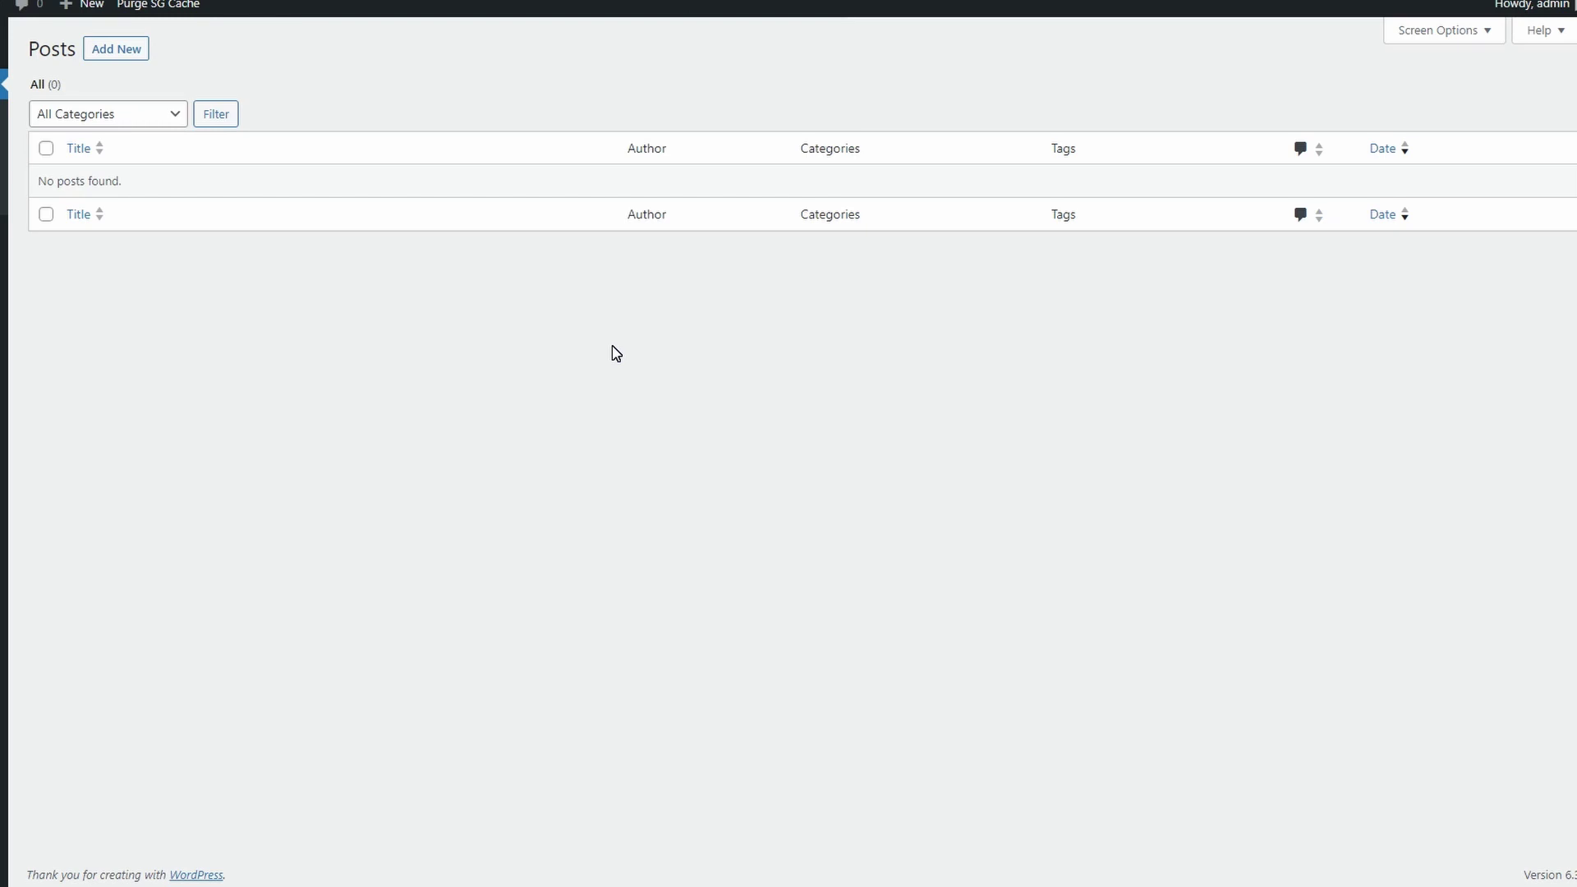
Refresh the WordPress Posts list to check for newly generated posts.
key(F5)
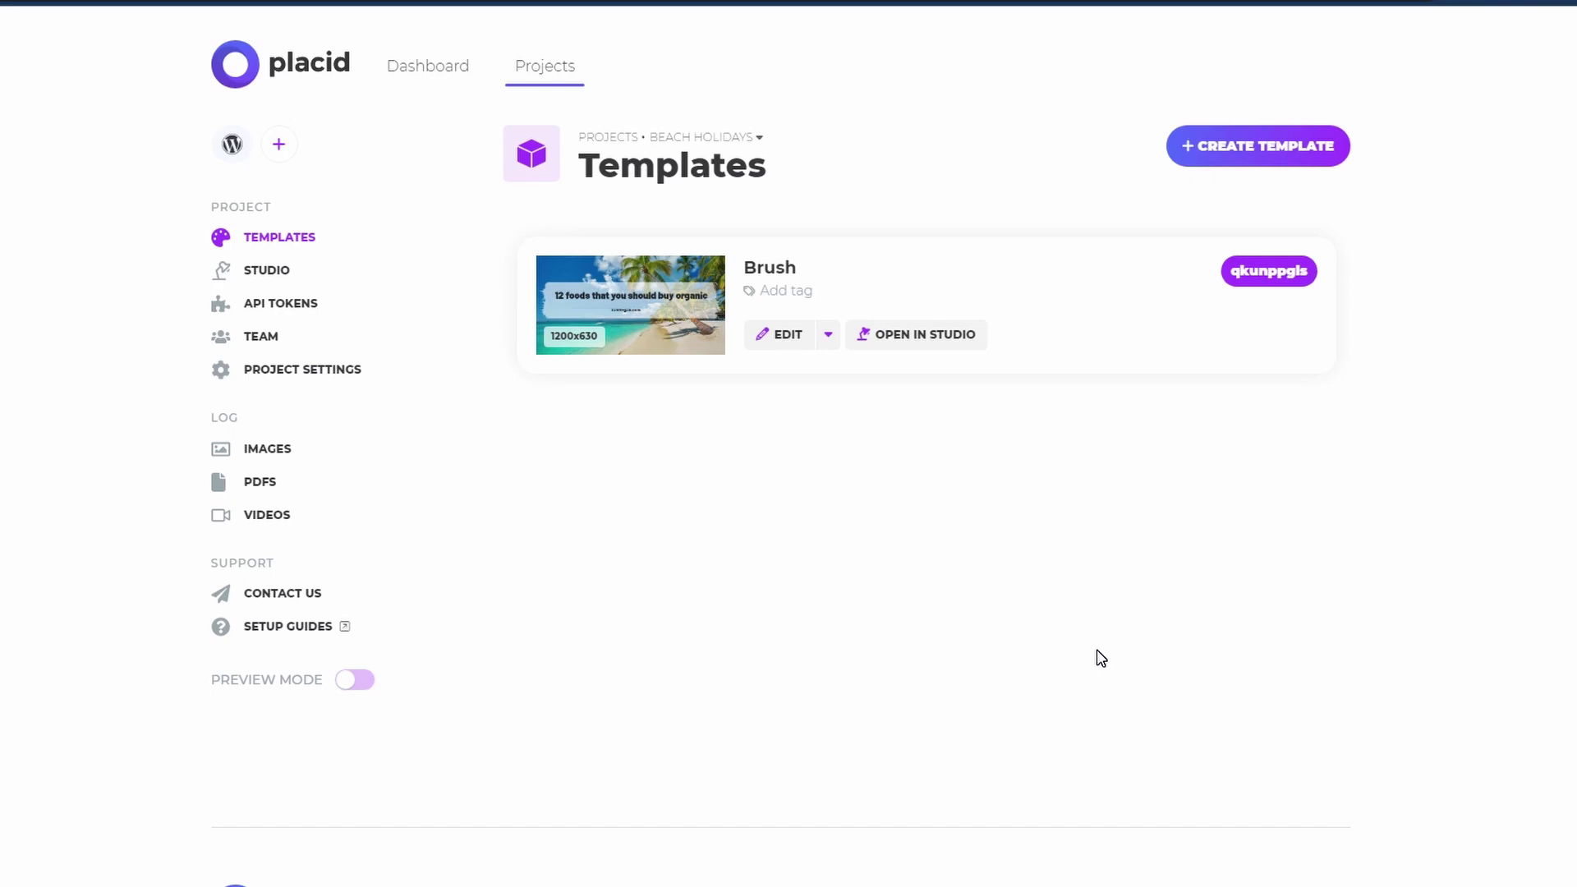
Create a new Open Graph 1200x630 template from the Pozar Beach Hotel preset.
click(1252, 146)
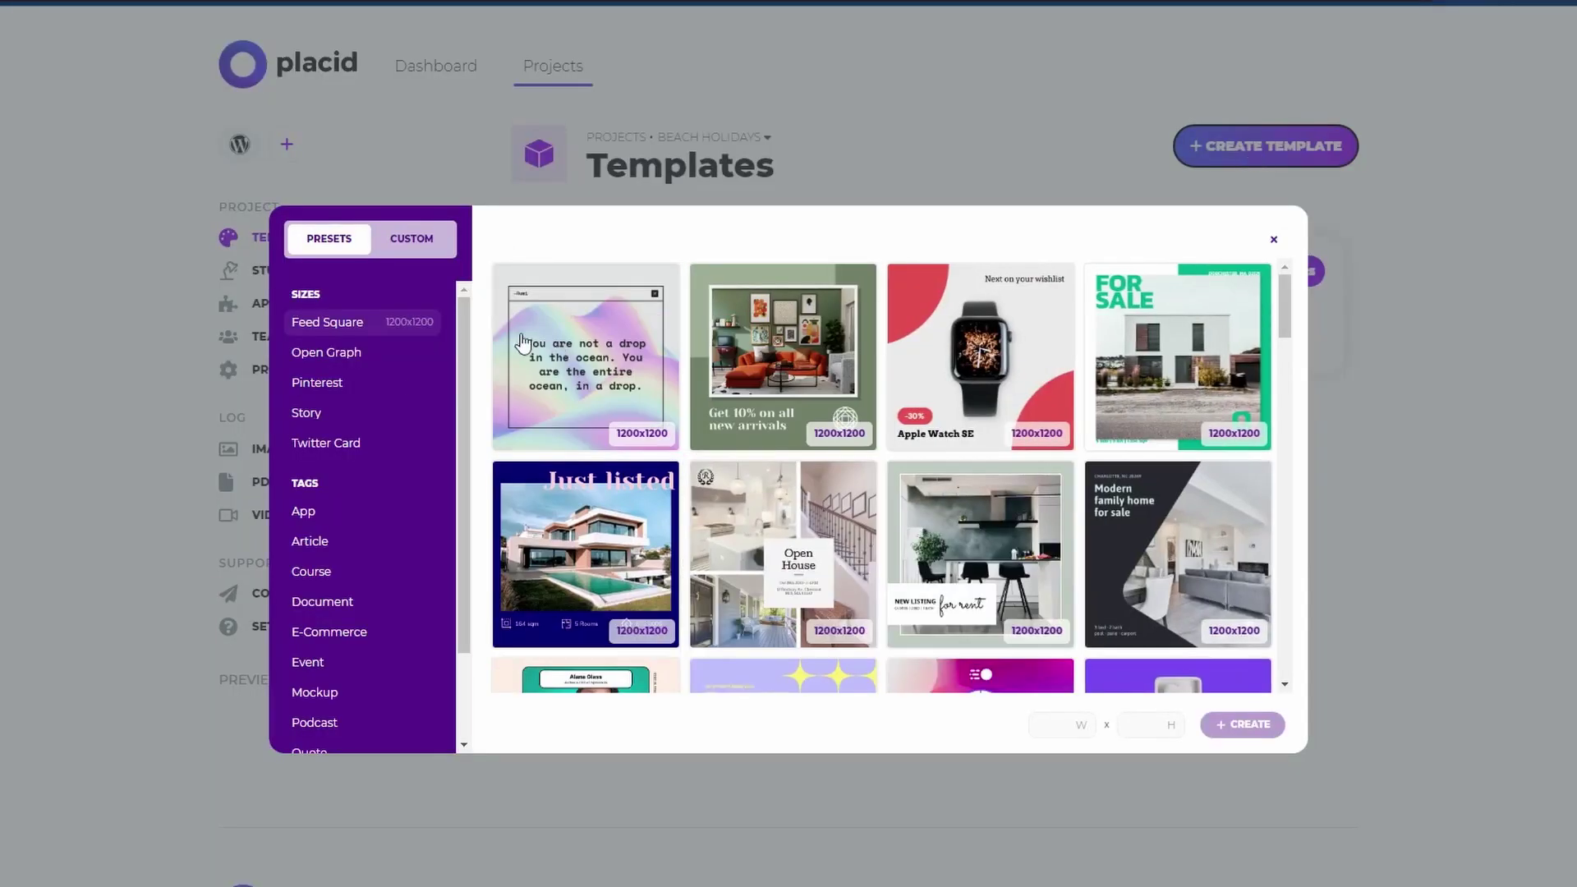
click(341, 355)
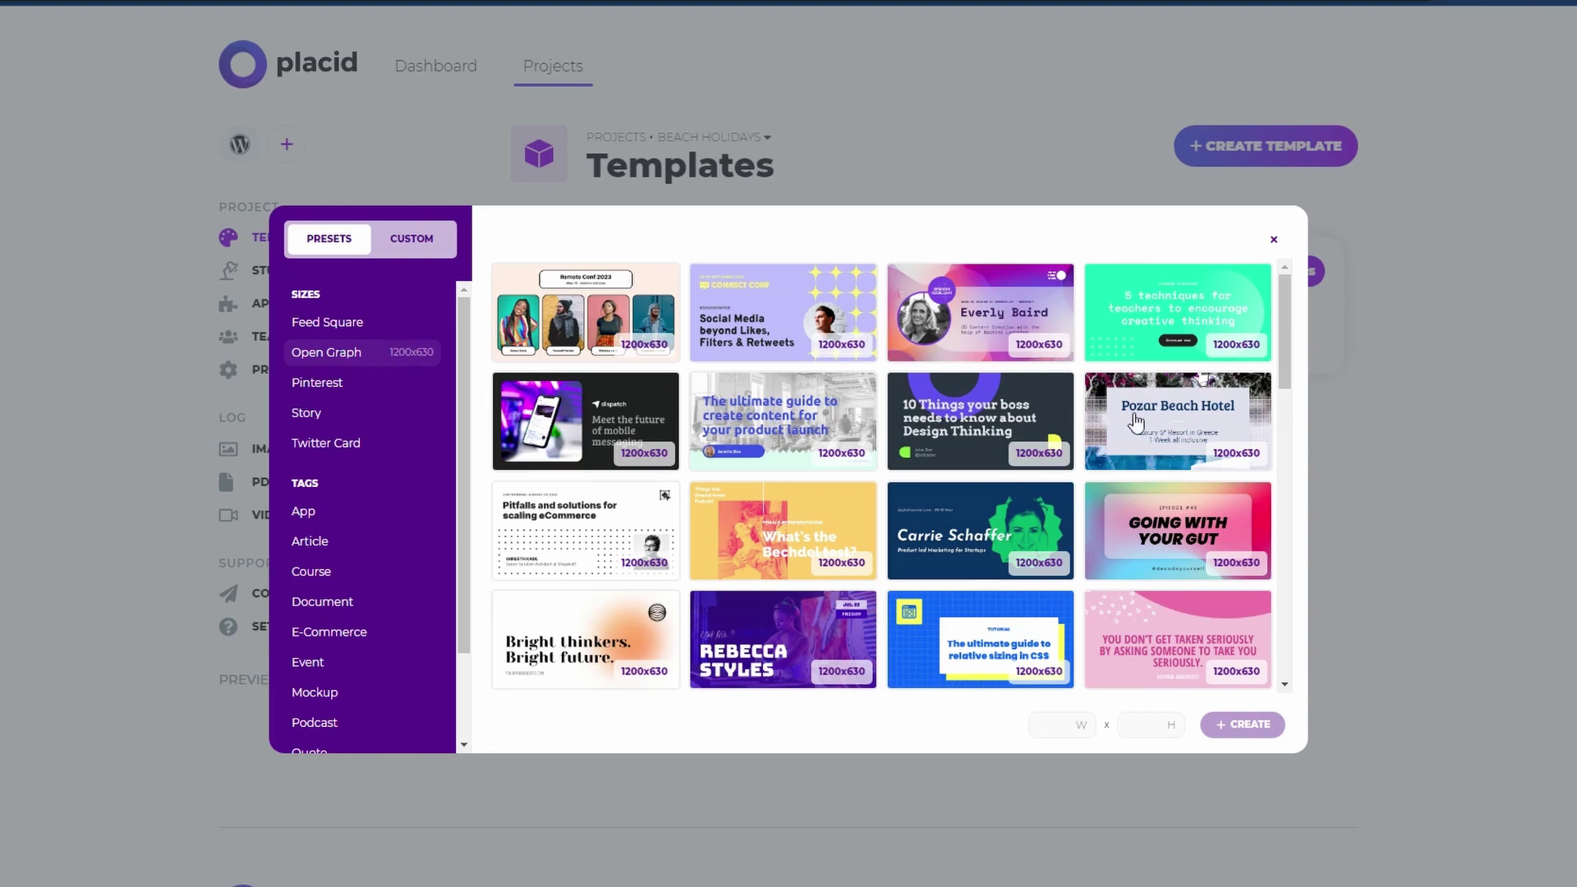
click(1178, 429)
click(1239, 725)
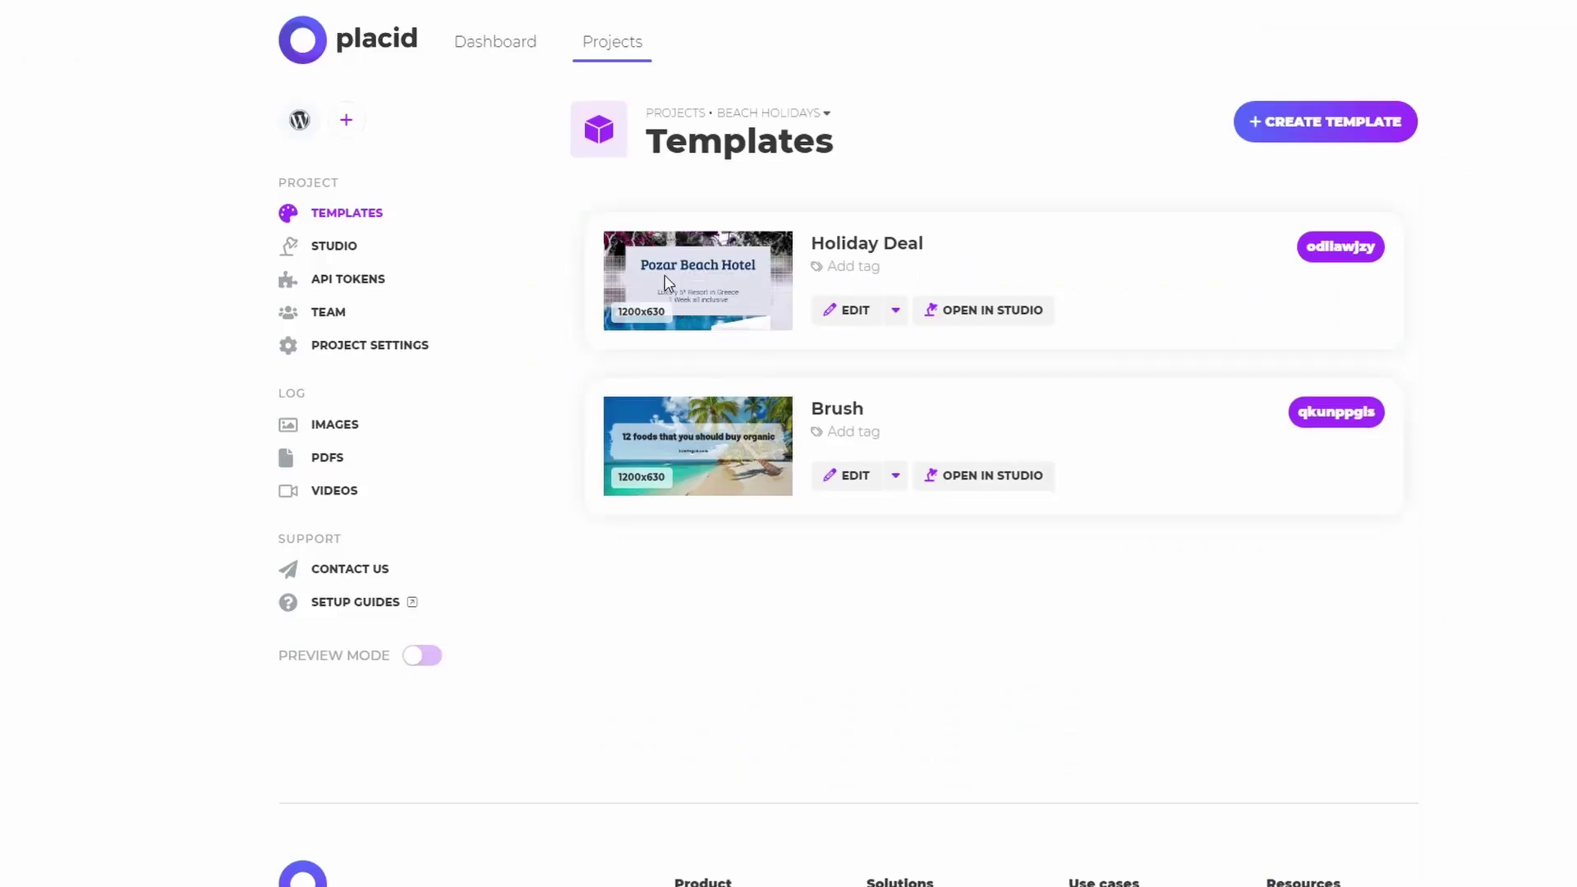
Open the Holiday Deal template in Placid Studio.
click(984, 316)
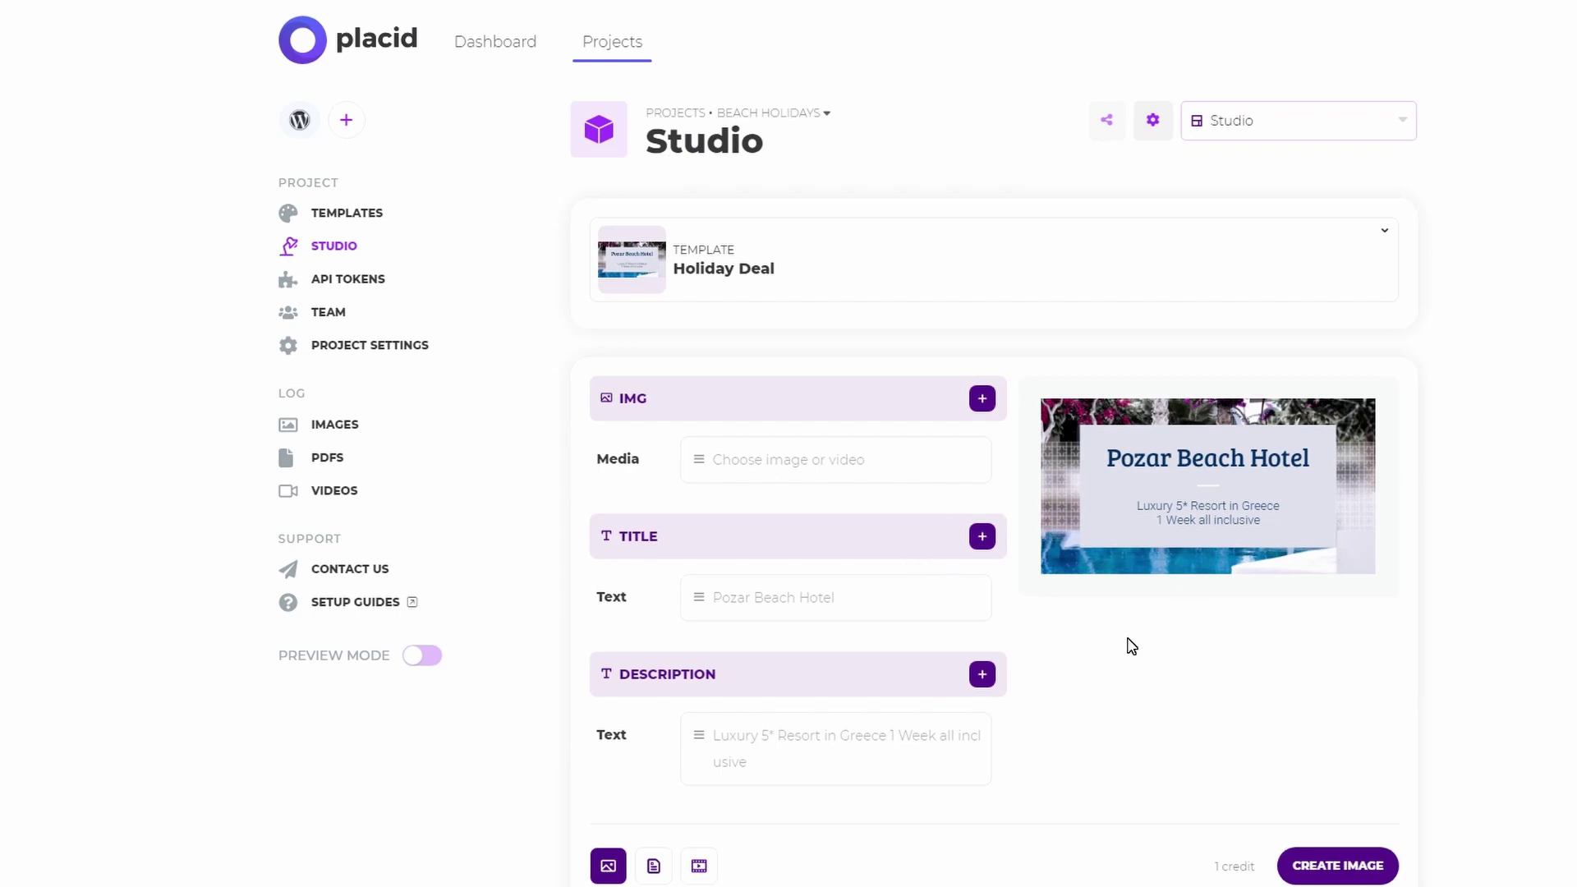
Generate an image from the Holiday Deal template and return to the project's templates.
click(1339, 869)
click(674, 115)
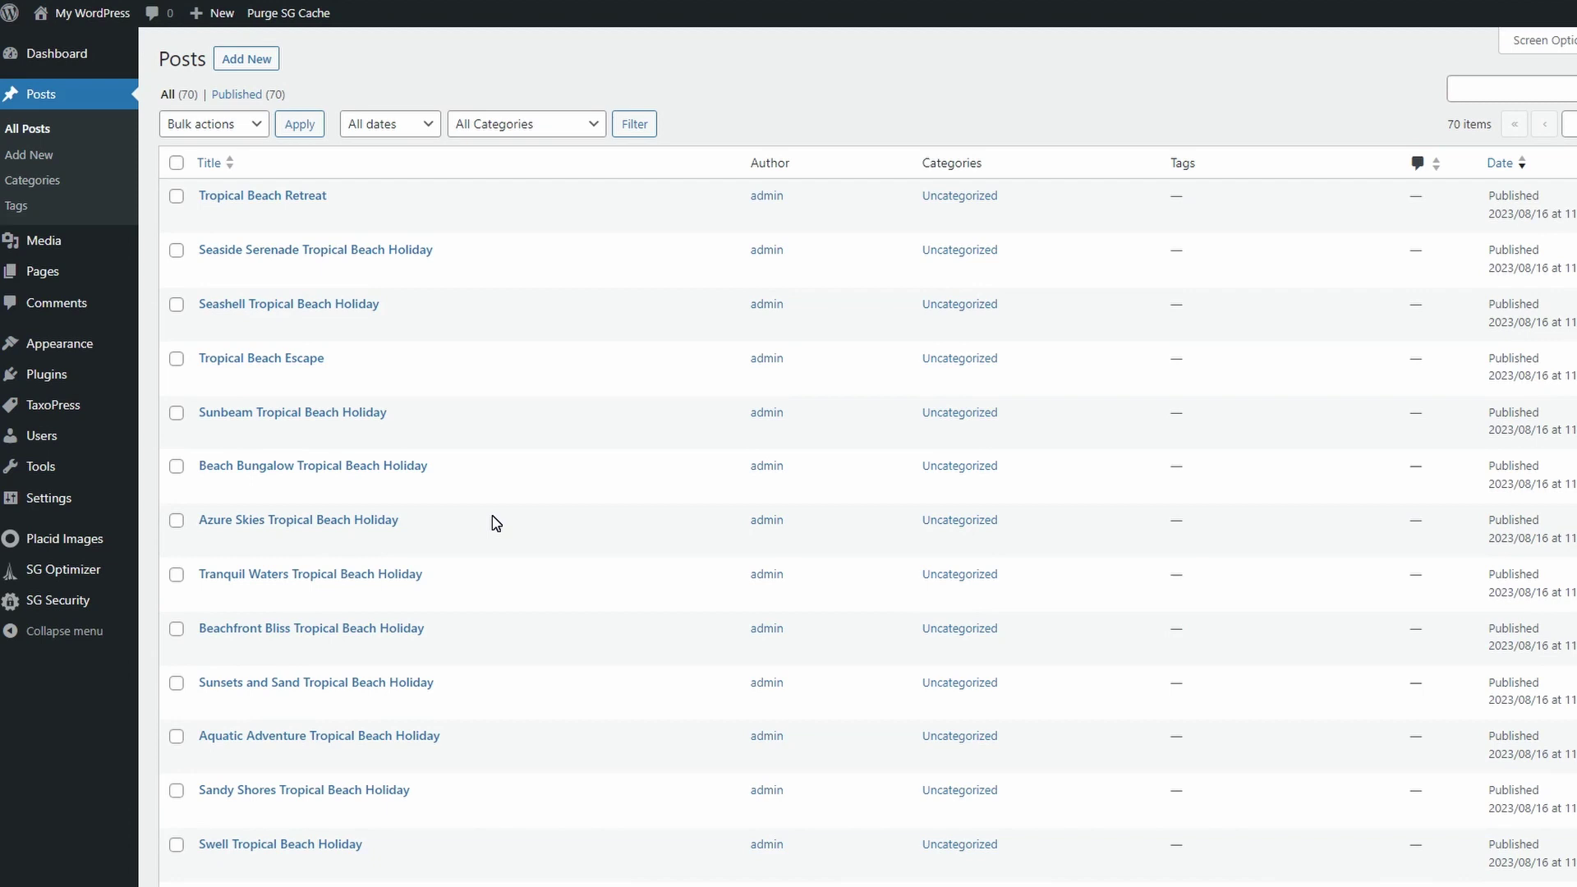
Go to Placid On-demand Images assets and open the Tropical Beach Holiday asset for editing.
mouse_move(428, 535)
mouse_move(61, 548)
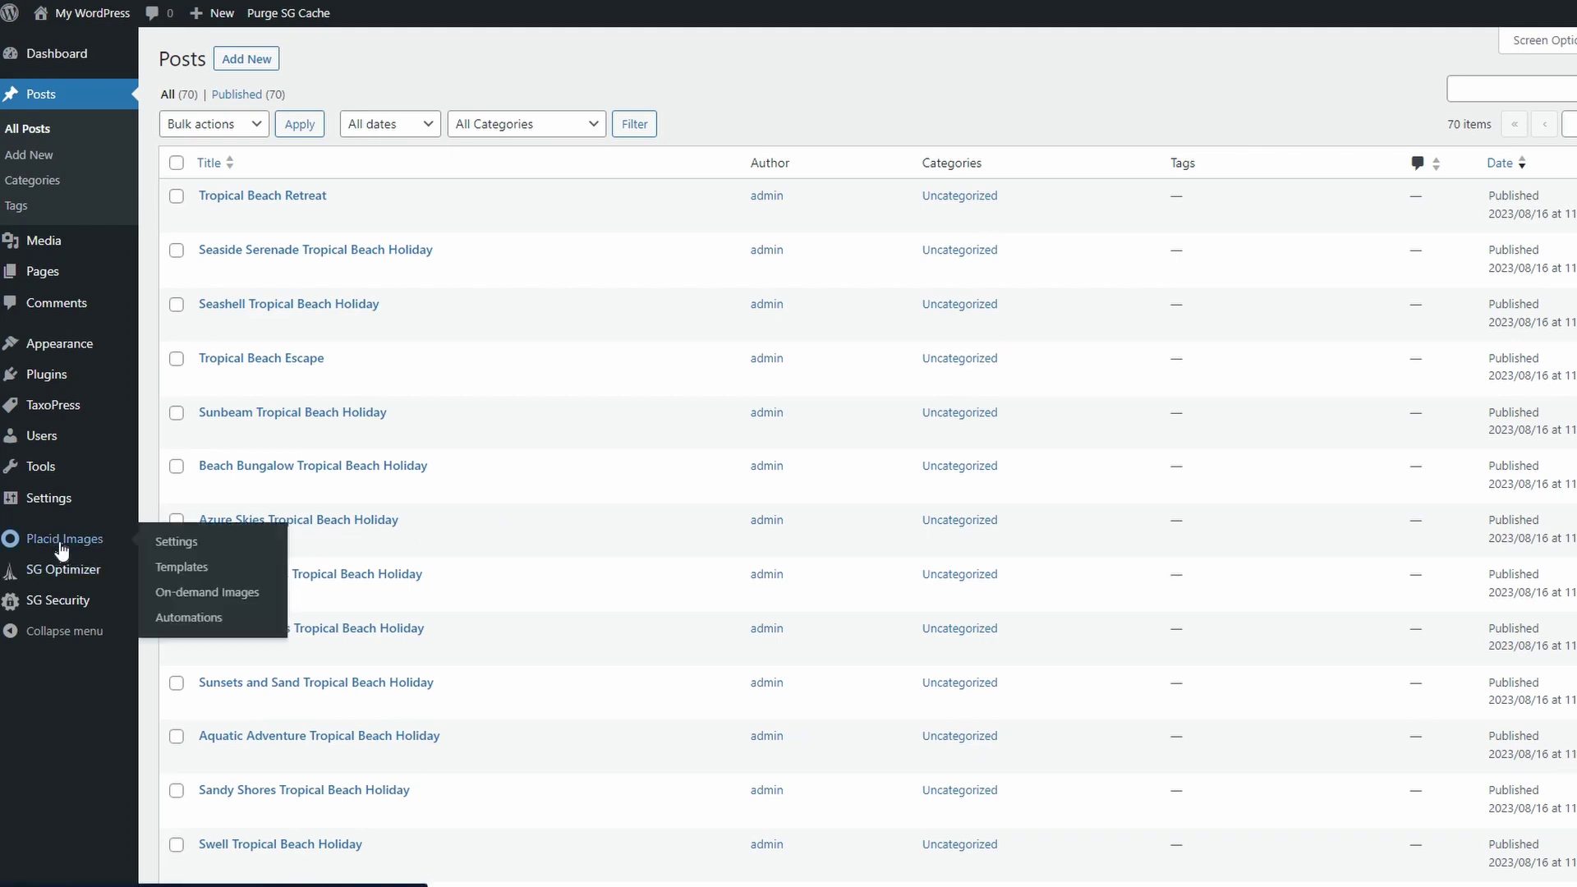
click(202, 595)
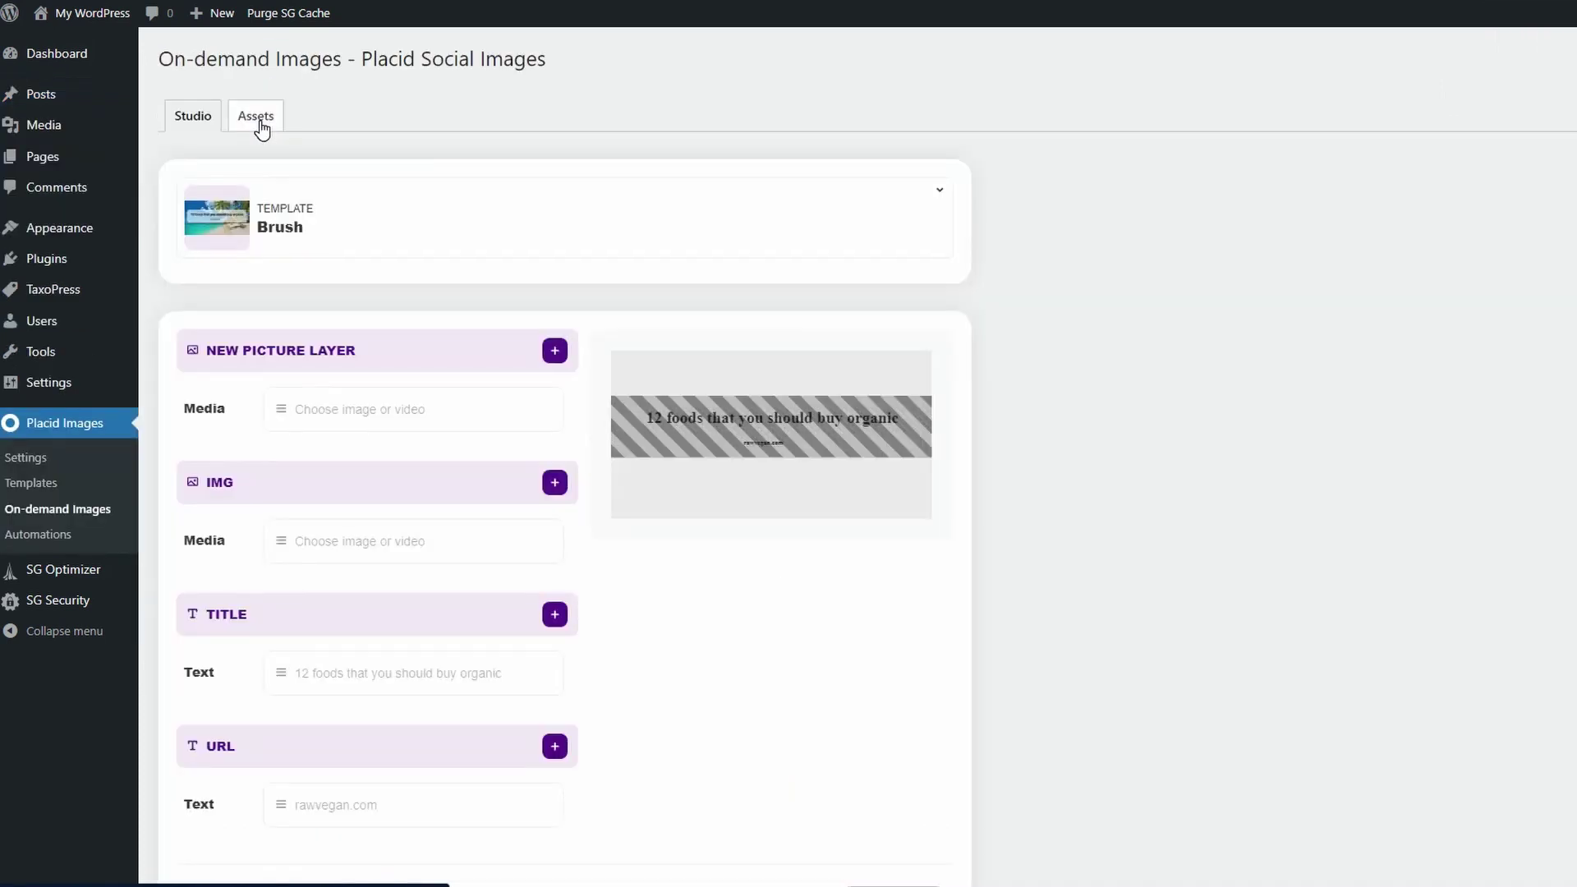
click(257, 122)
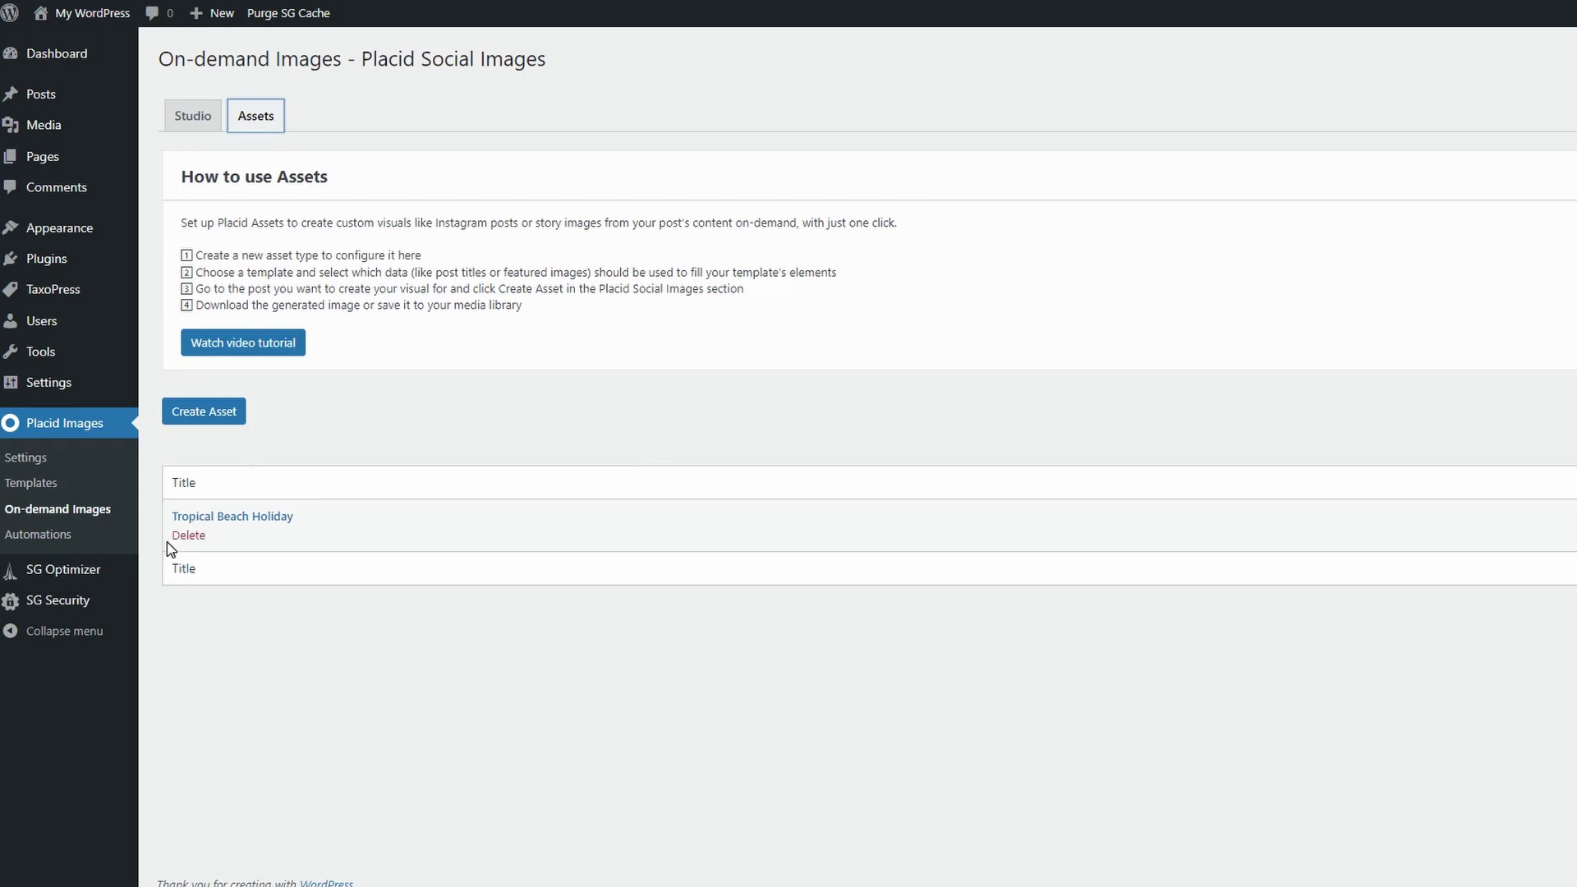
click(187, 518)
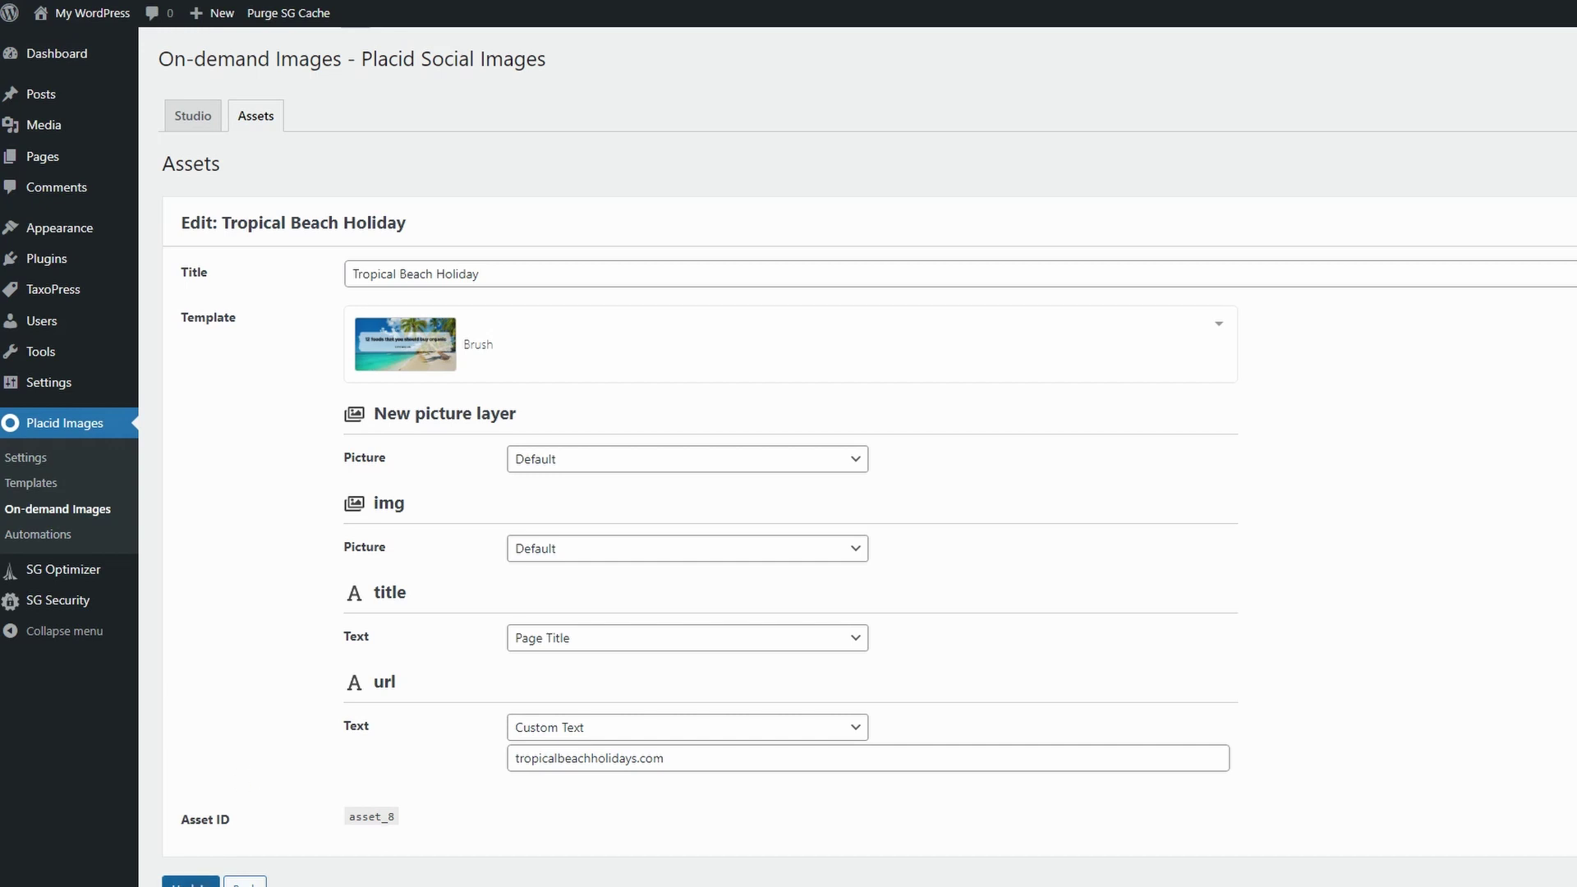
Open All Posts to view the 75 published, untagged beach posts.
click(41, 94)
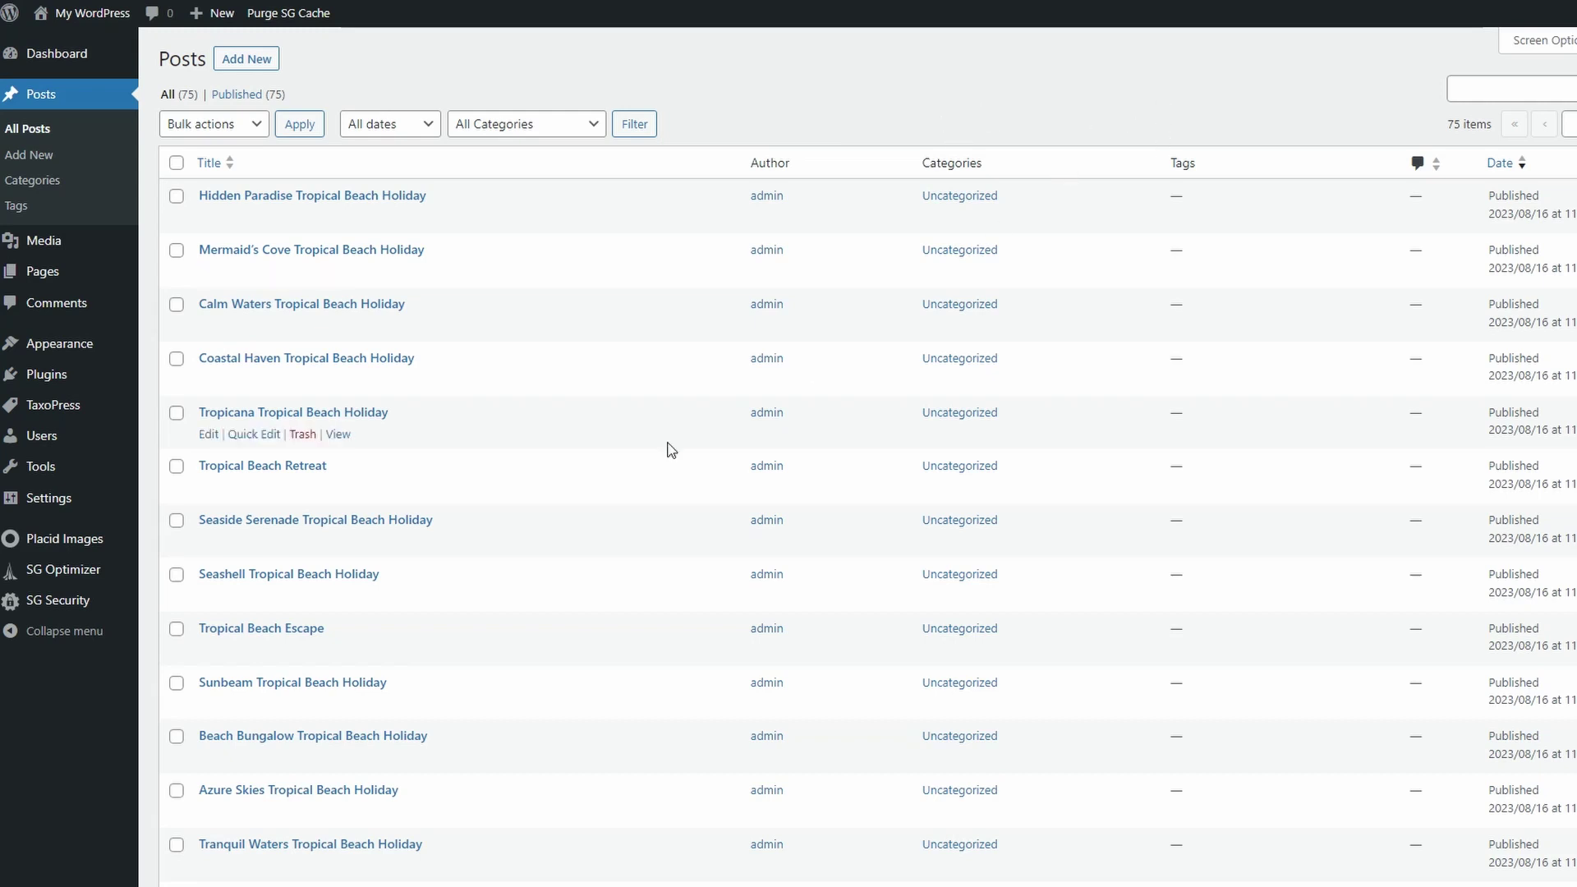
mouse_move(48, 417)
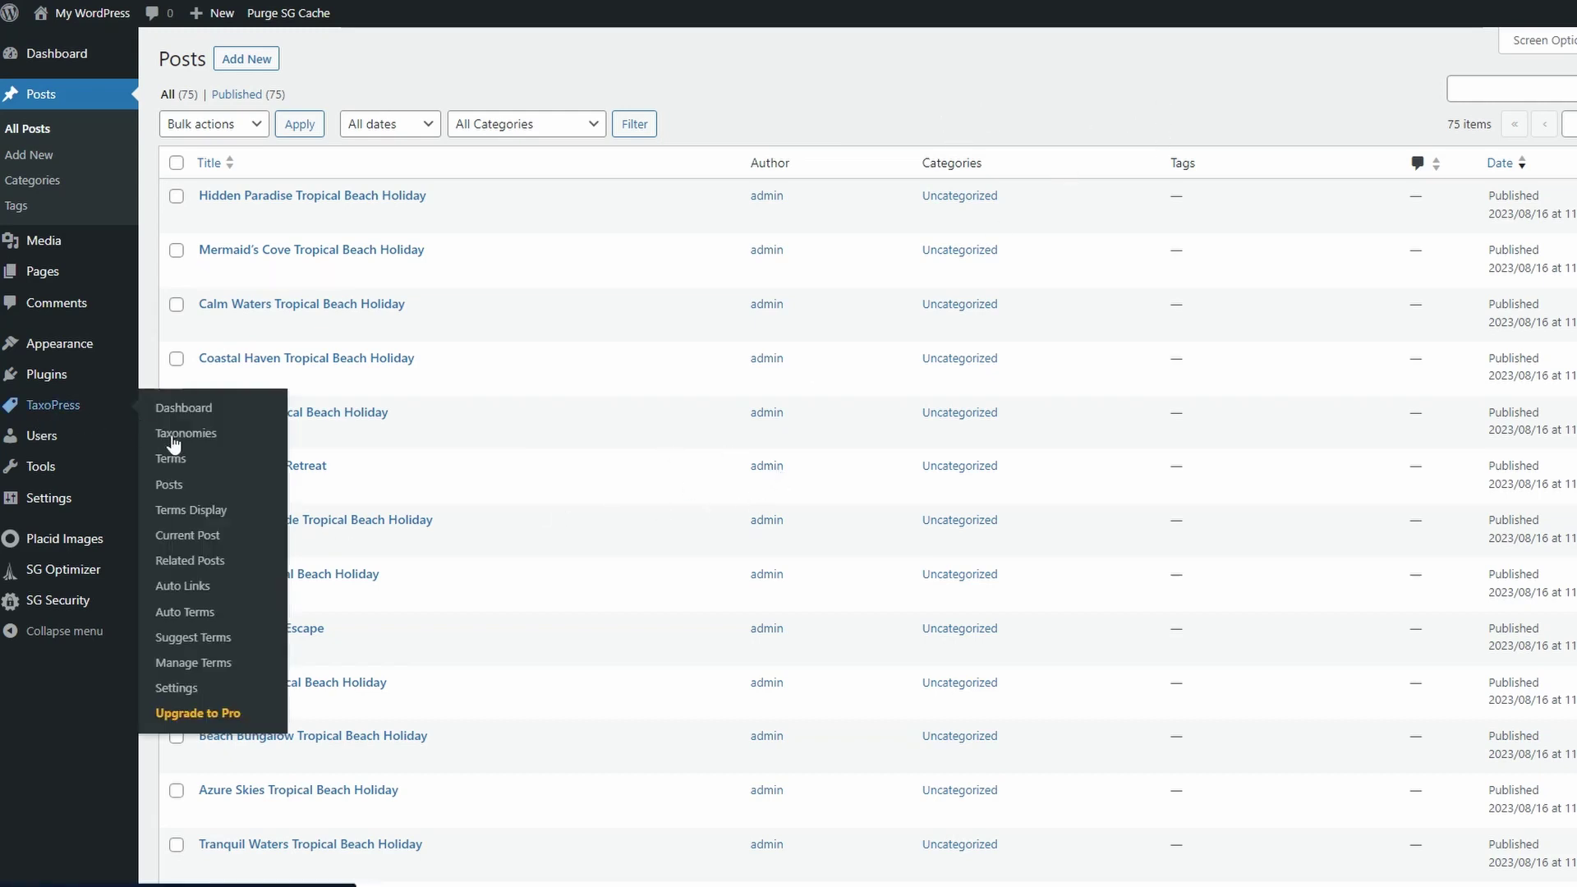
Edit the TaxoPress Auto Terms rule to target Tags (post_tag) and view its Existing Content settings.
click(195, 616)
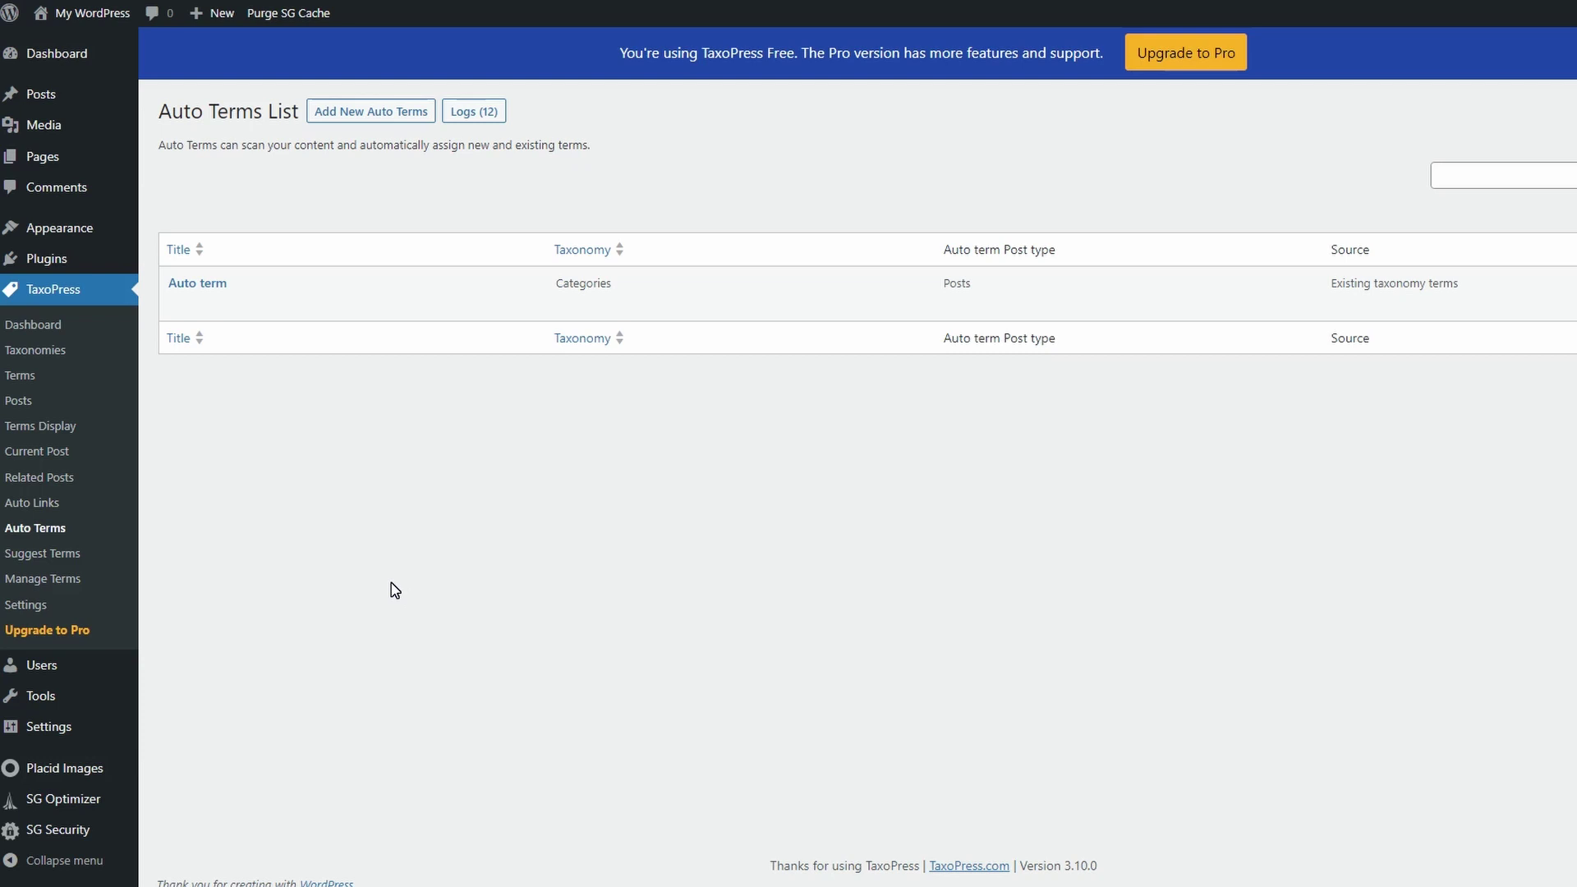
mouse_move(567, 315)
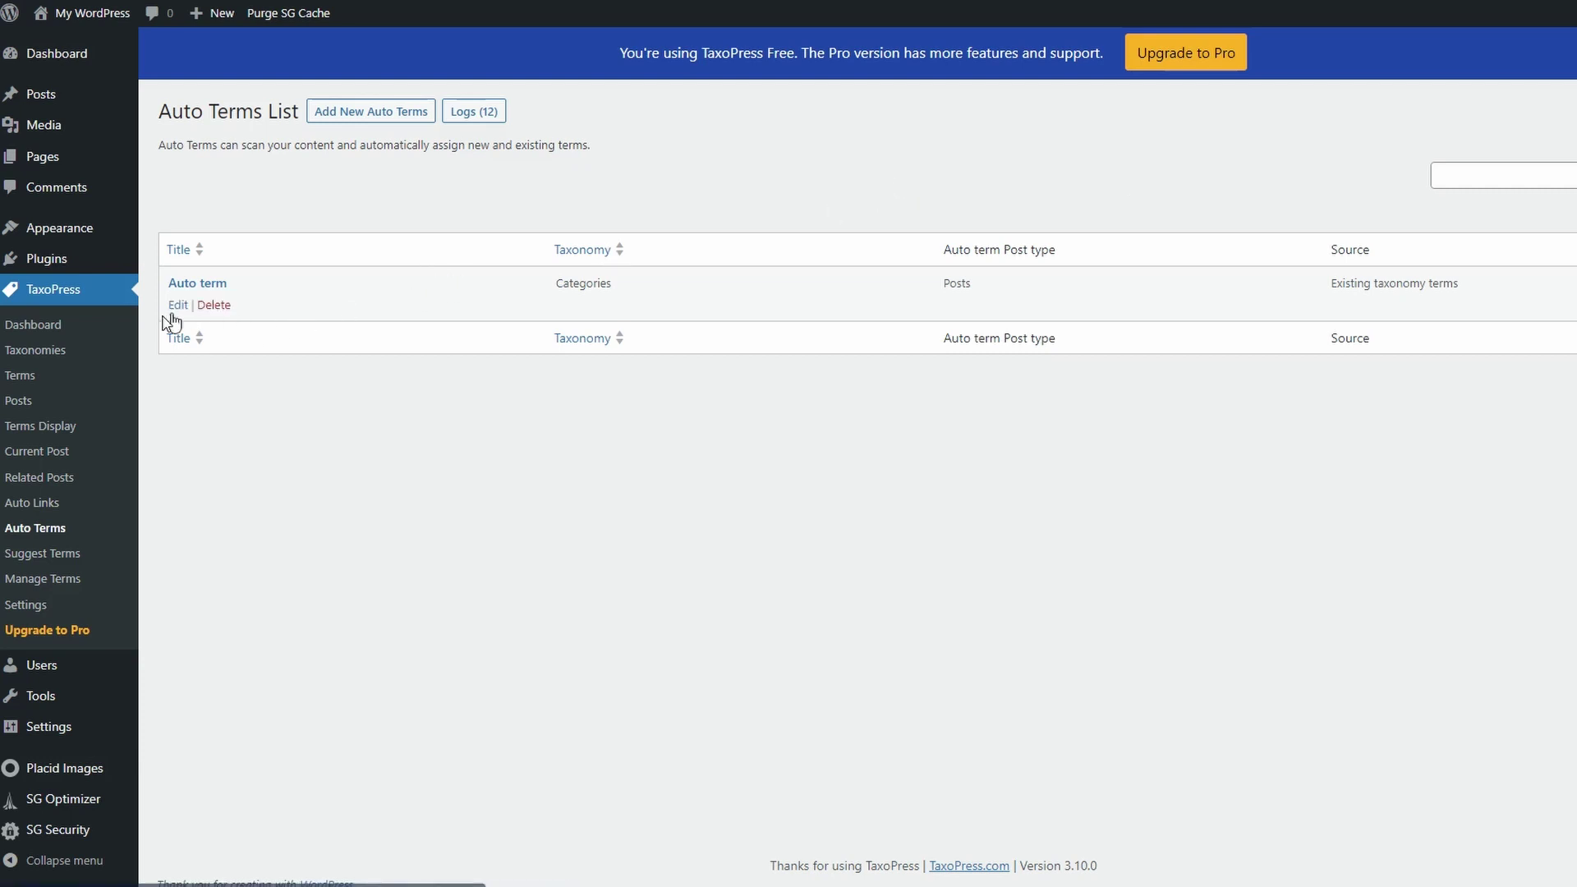
click(177, 305)
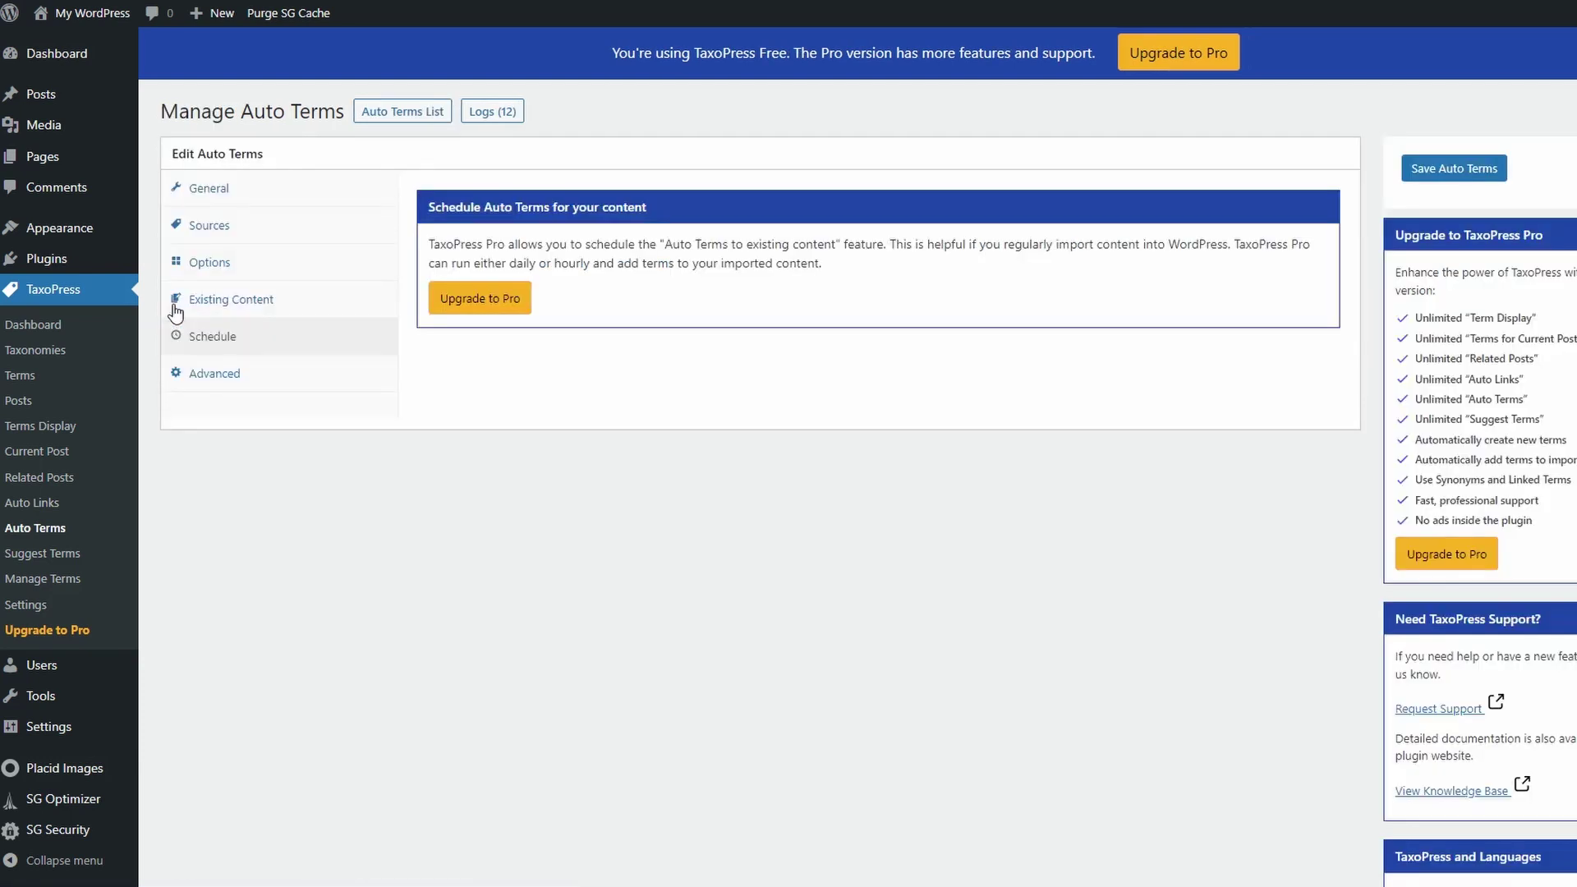
click(219, 194)
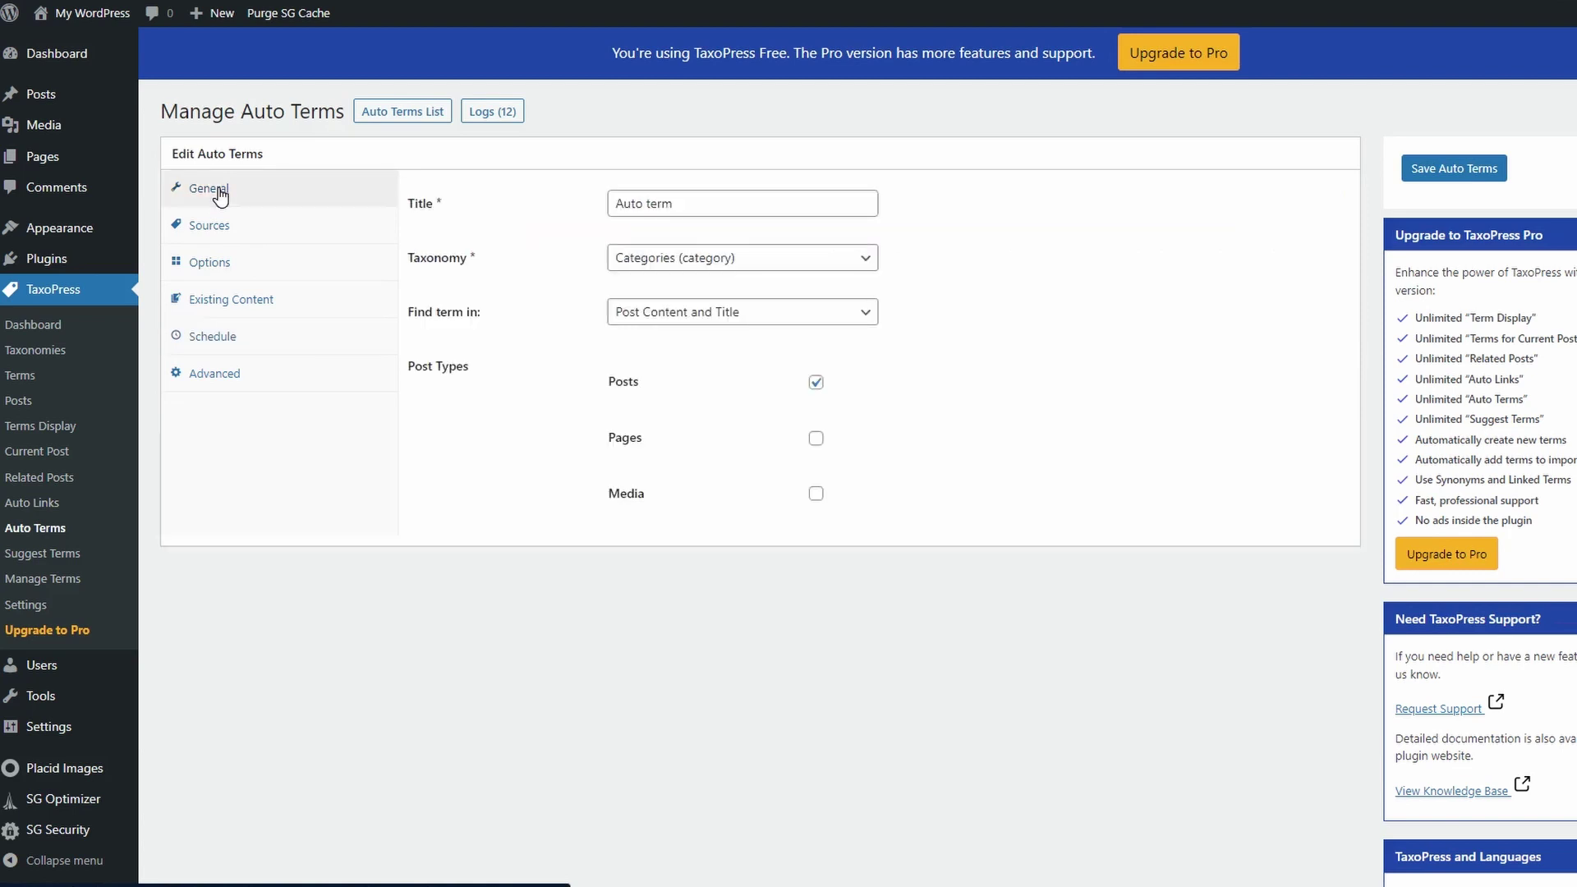
click(862, 260)
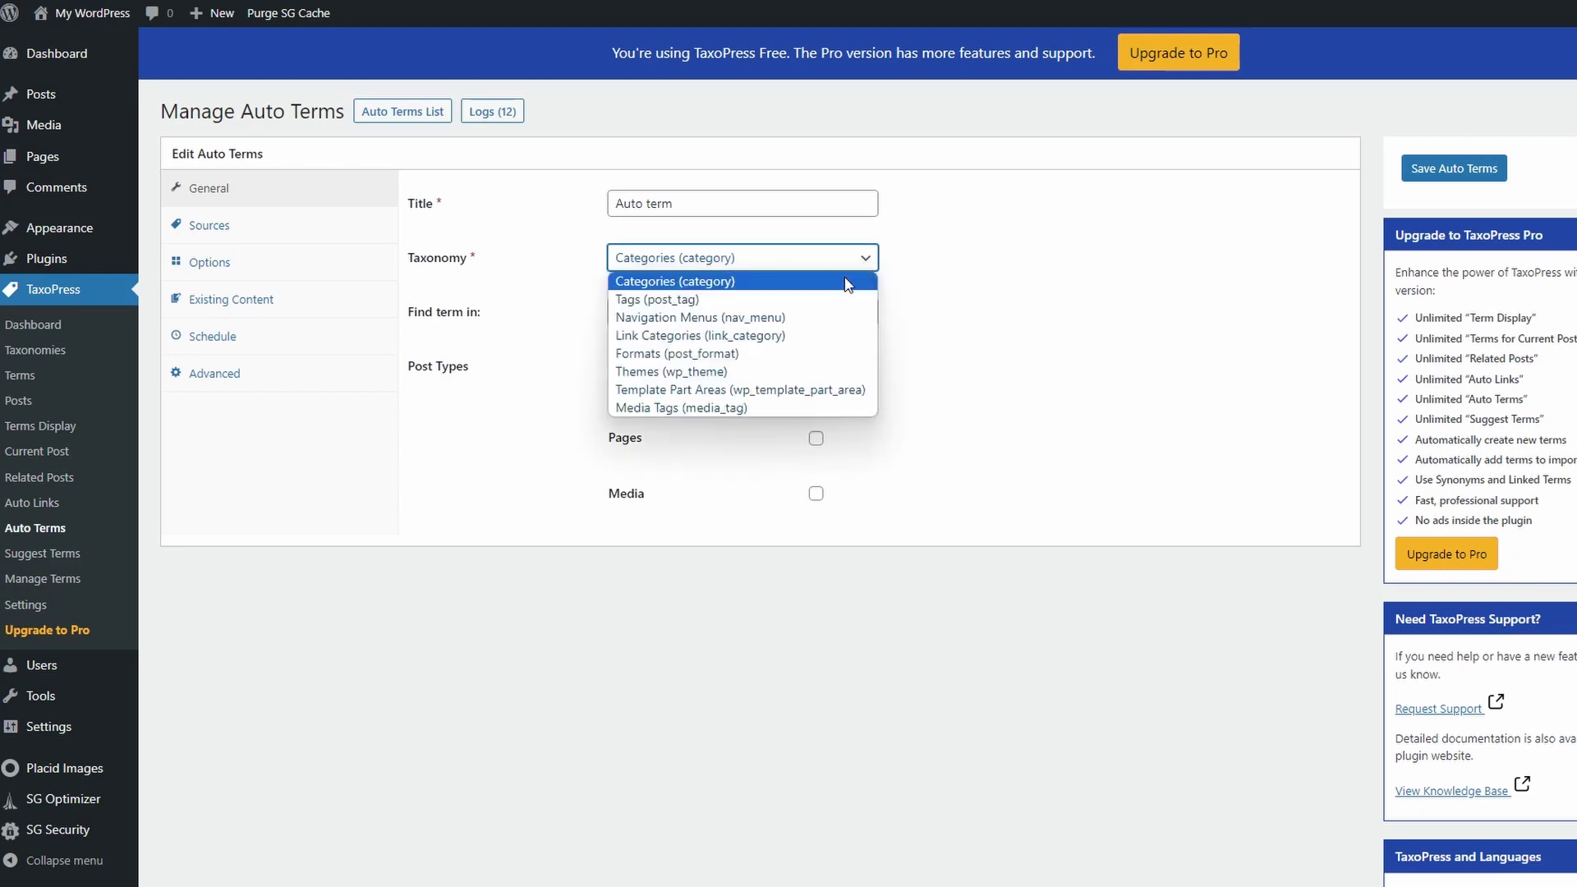
click(839, 302)
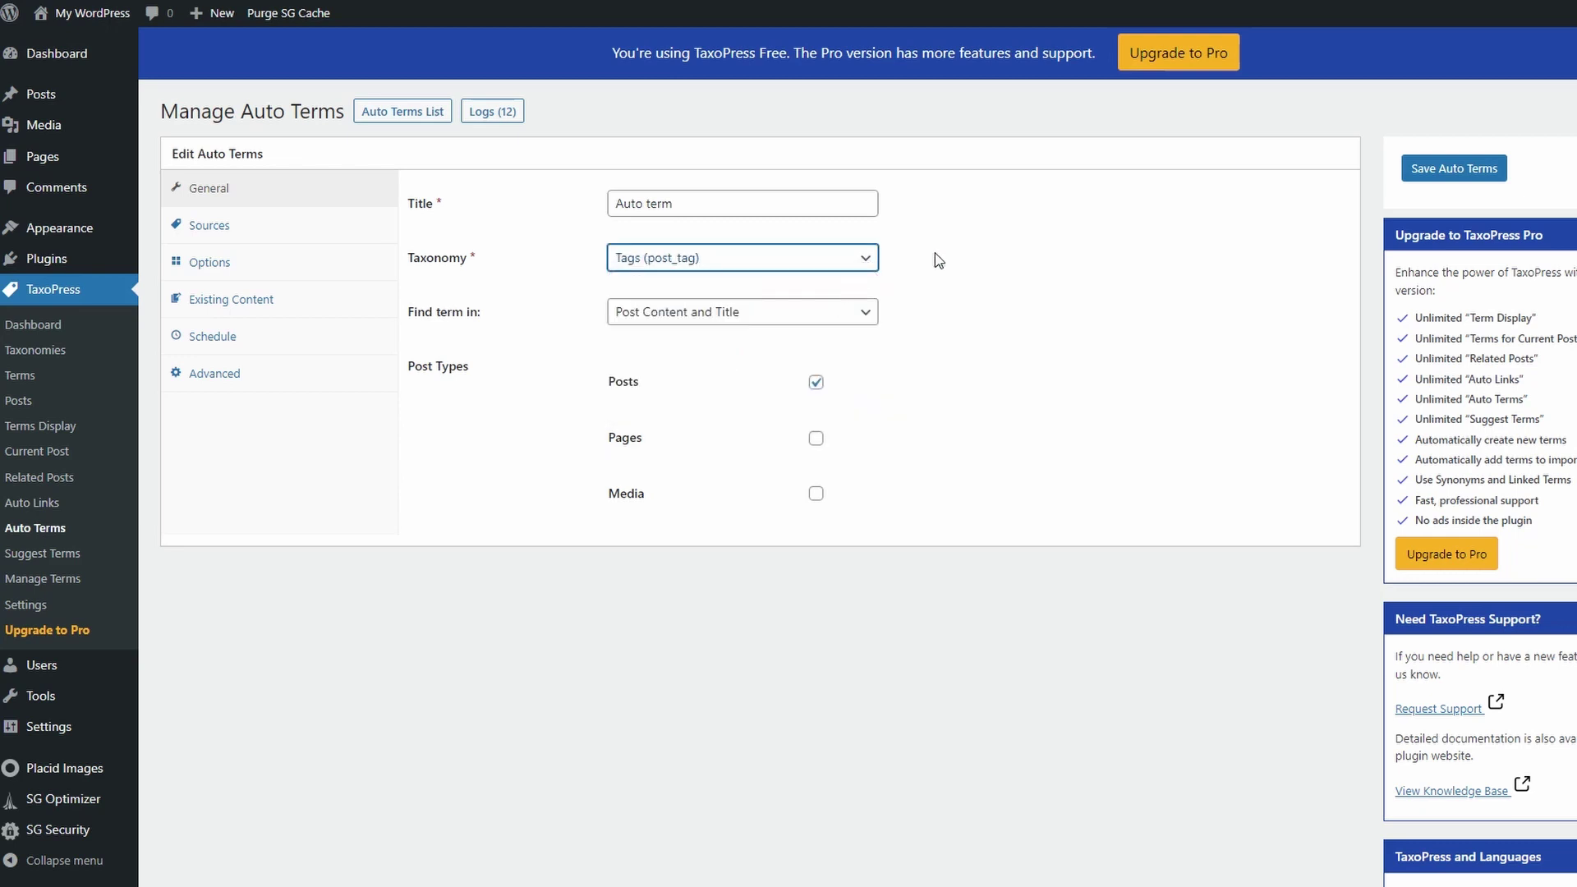
click(244, 306)
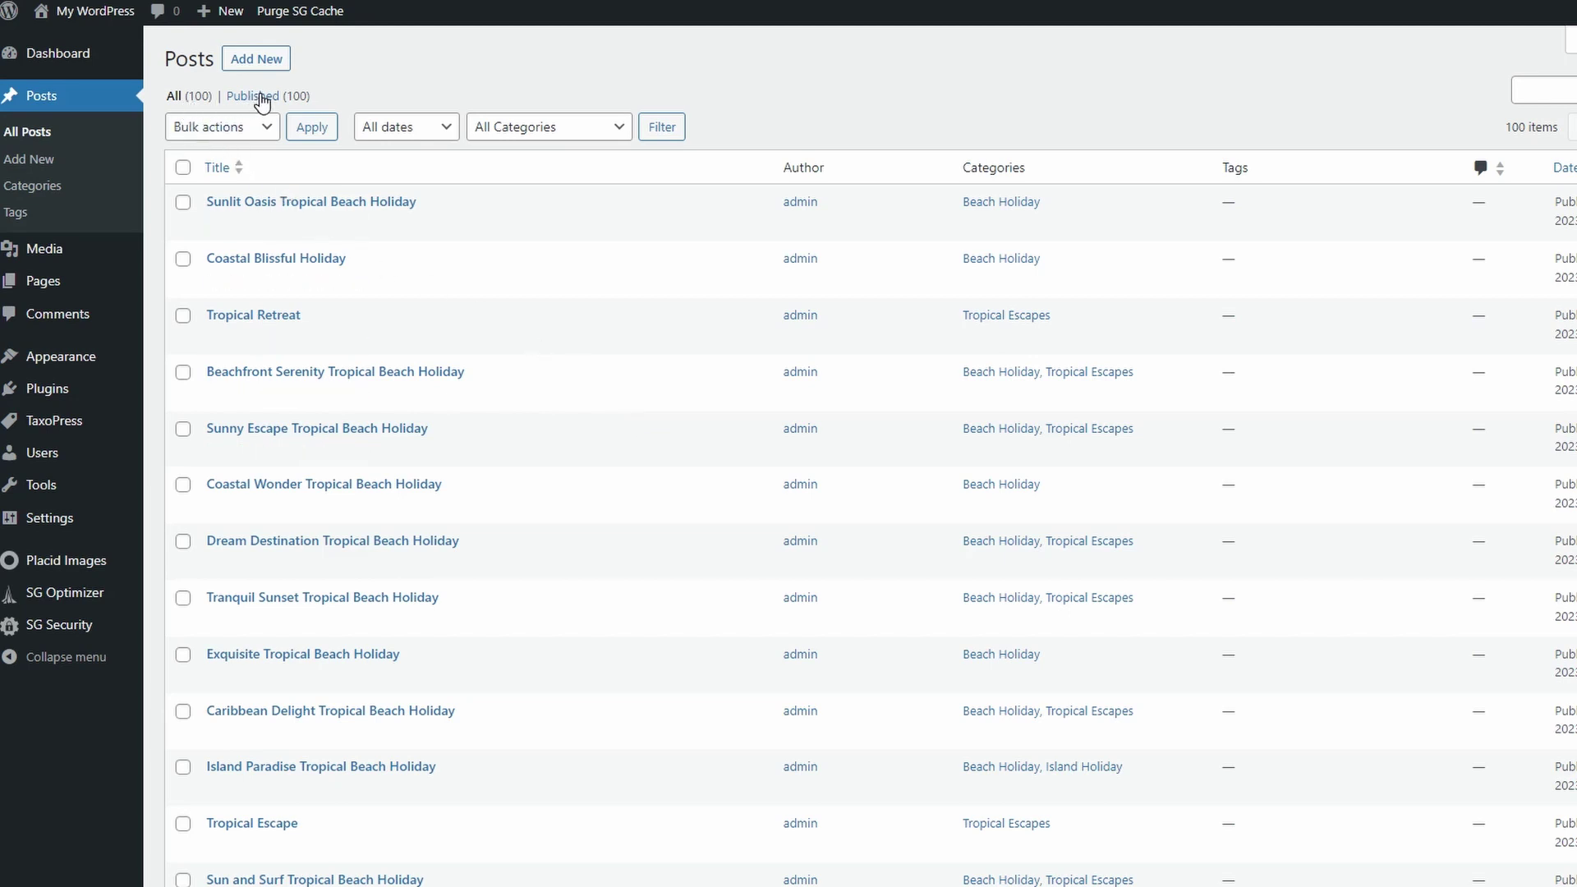
scroll(575, 394, down, 5)
scroll(575, 510, up, 5)
mouse_move(50, 433)
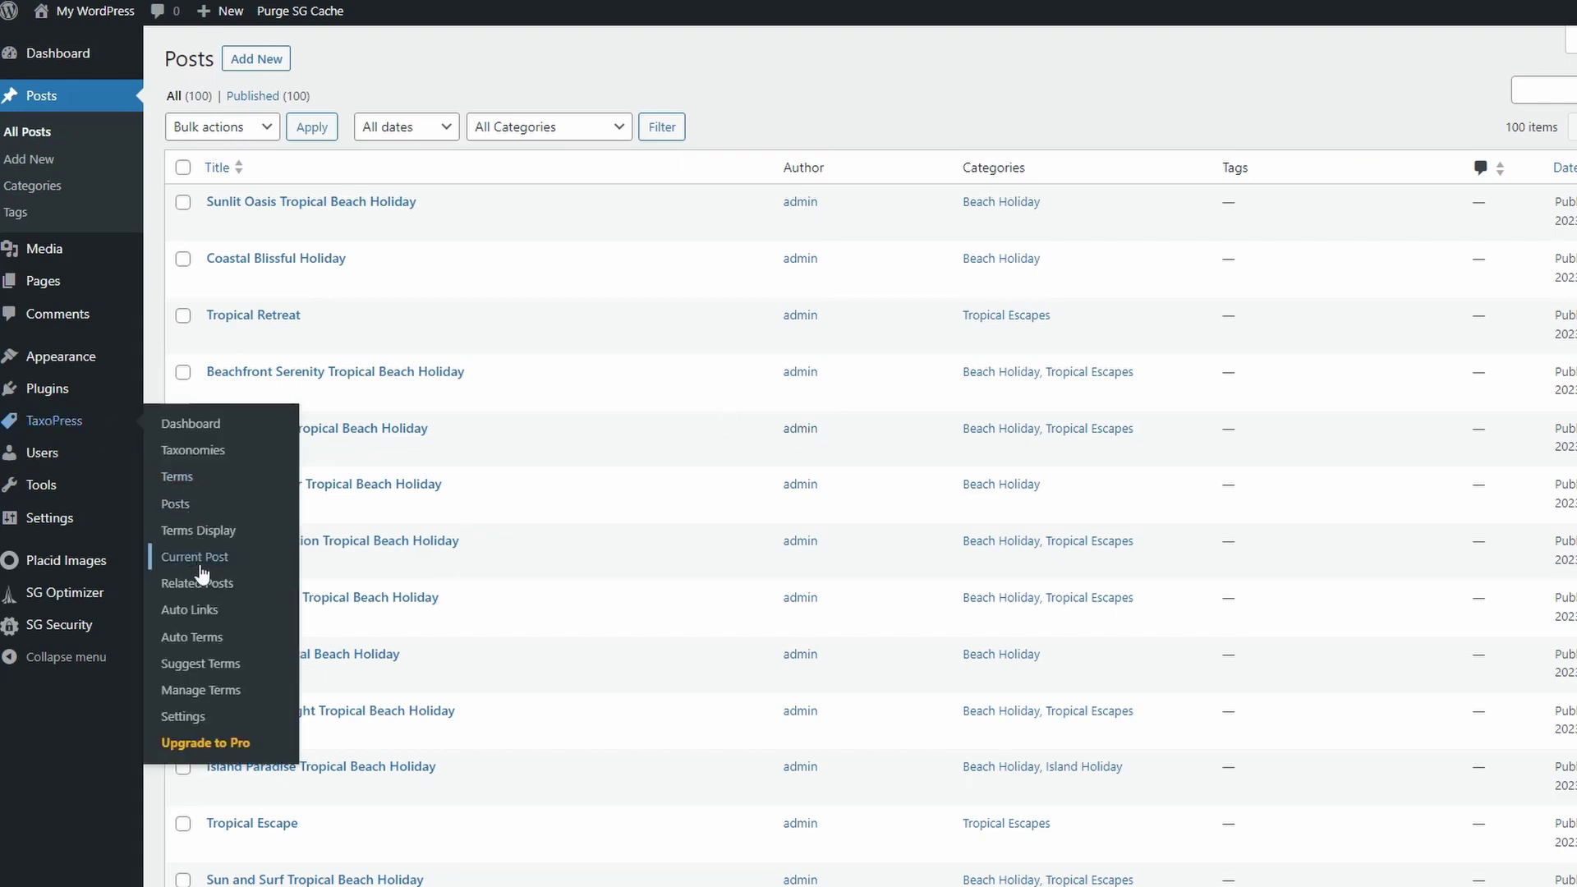
Set the Auto Terms rule's taxonomy to Tags and save the rule.
click(204, 648)
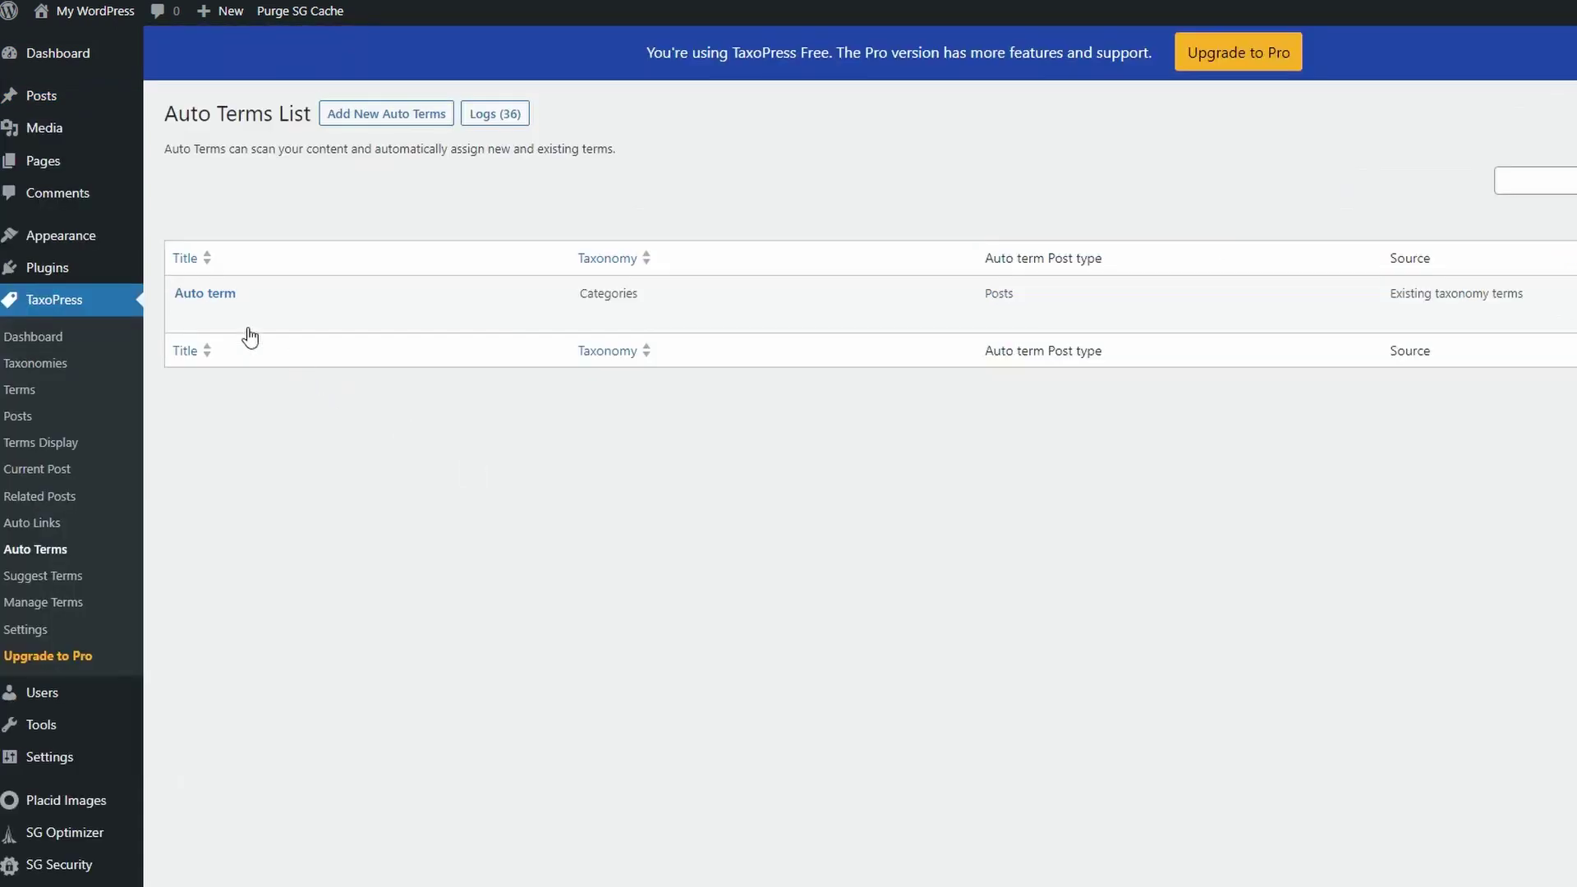
click(185, 316)
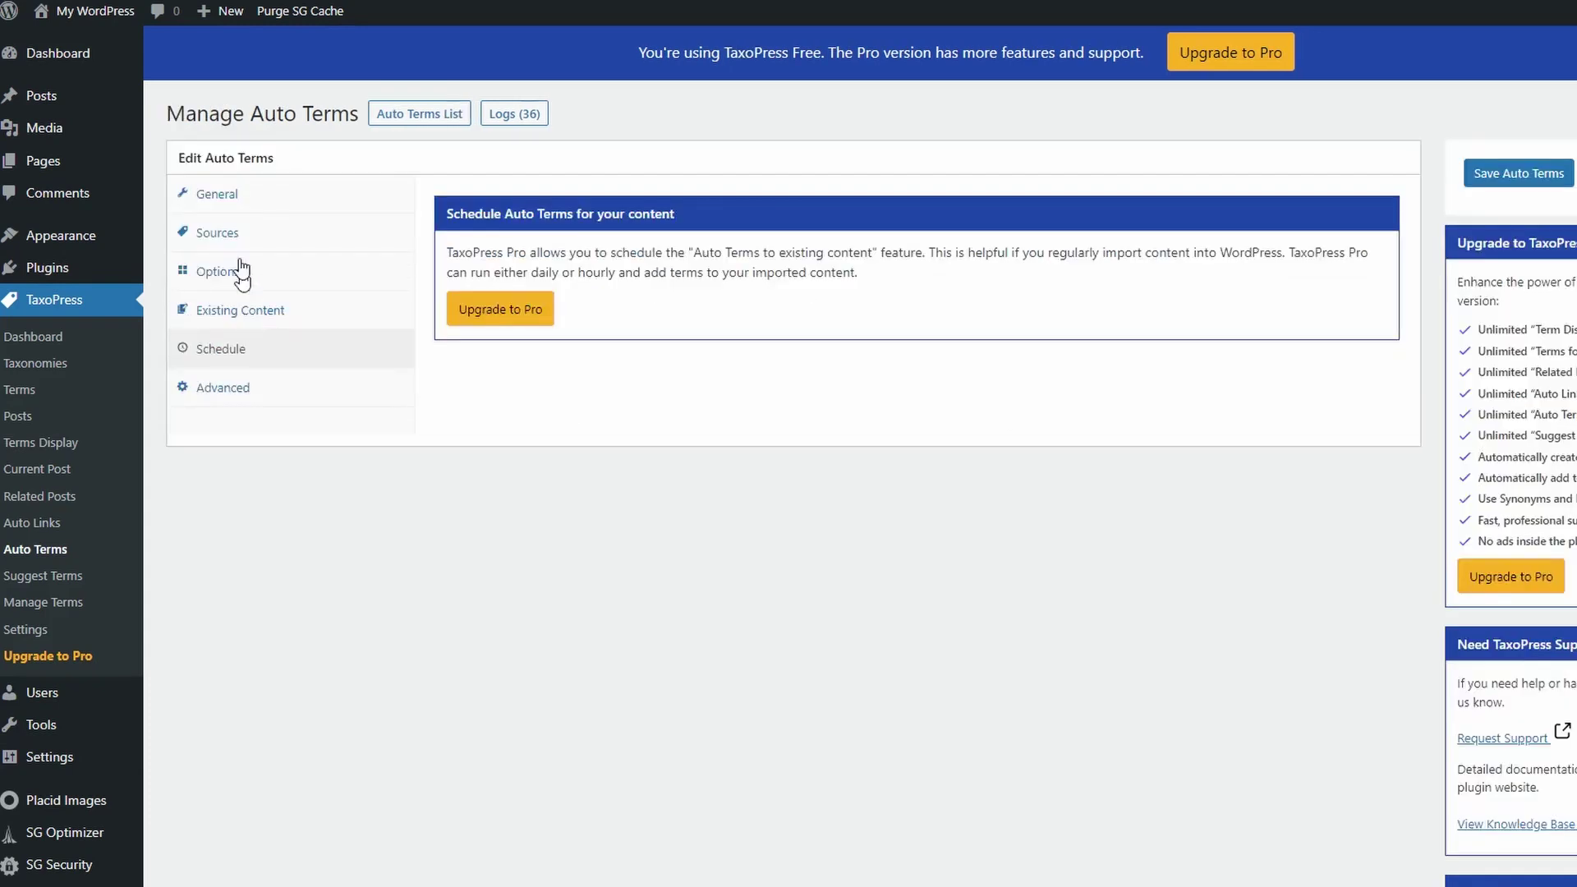
click(232, 200)
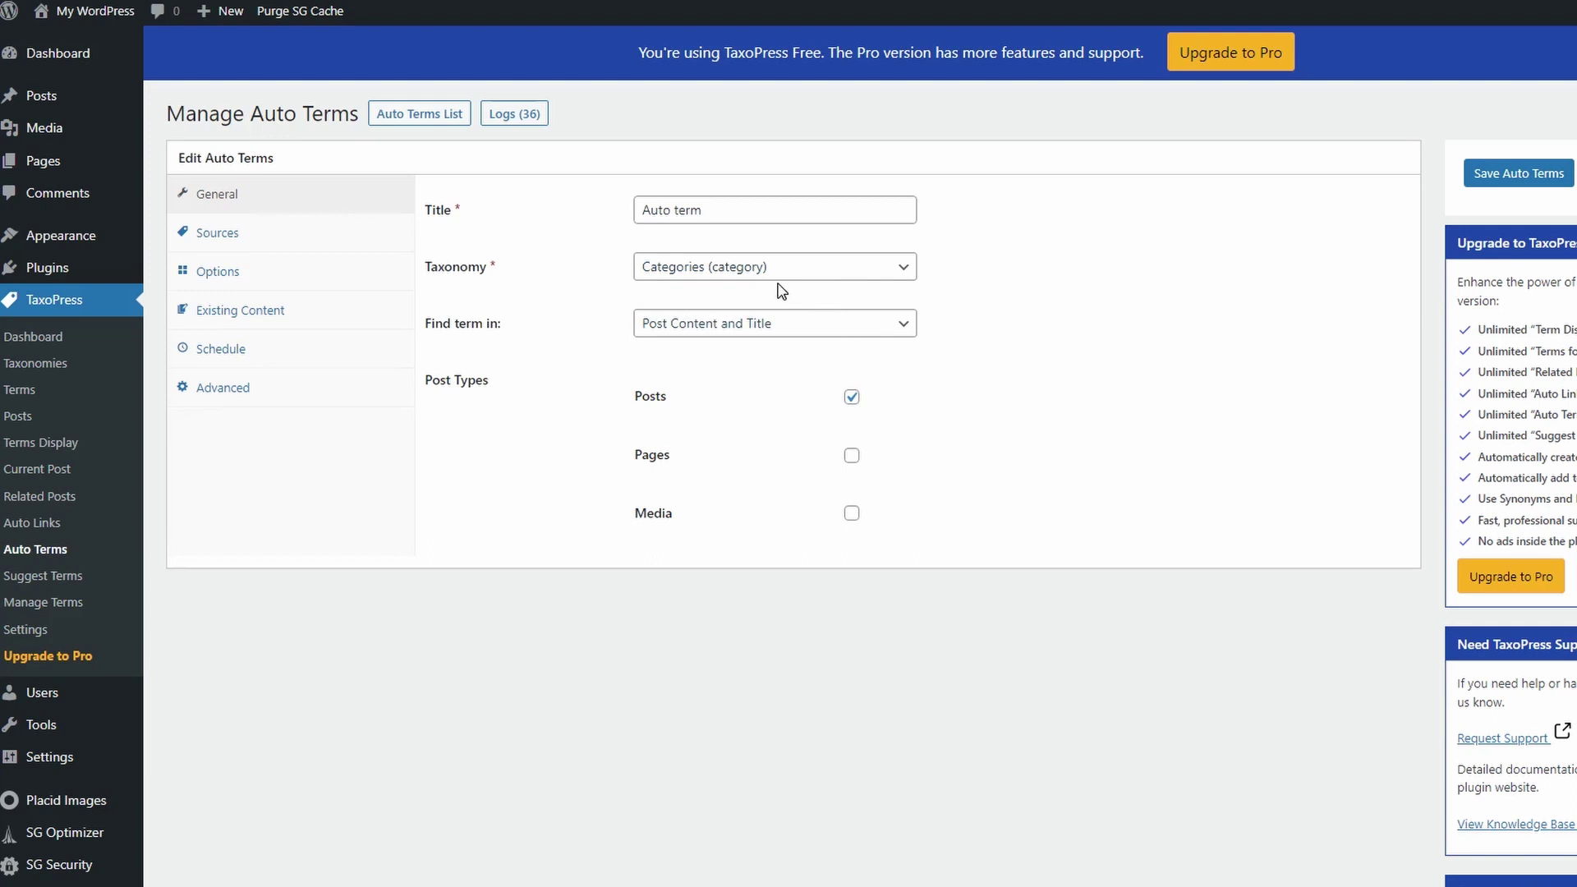
click(883, 280)
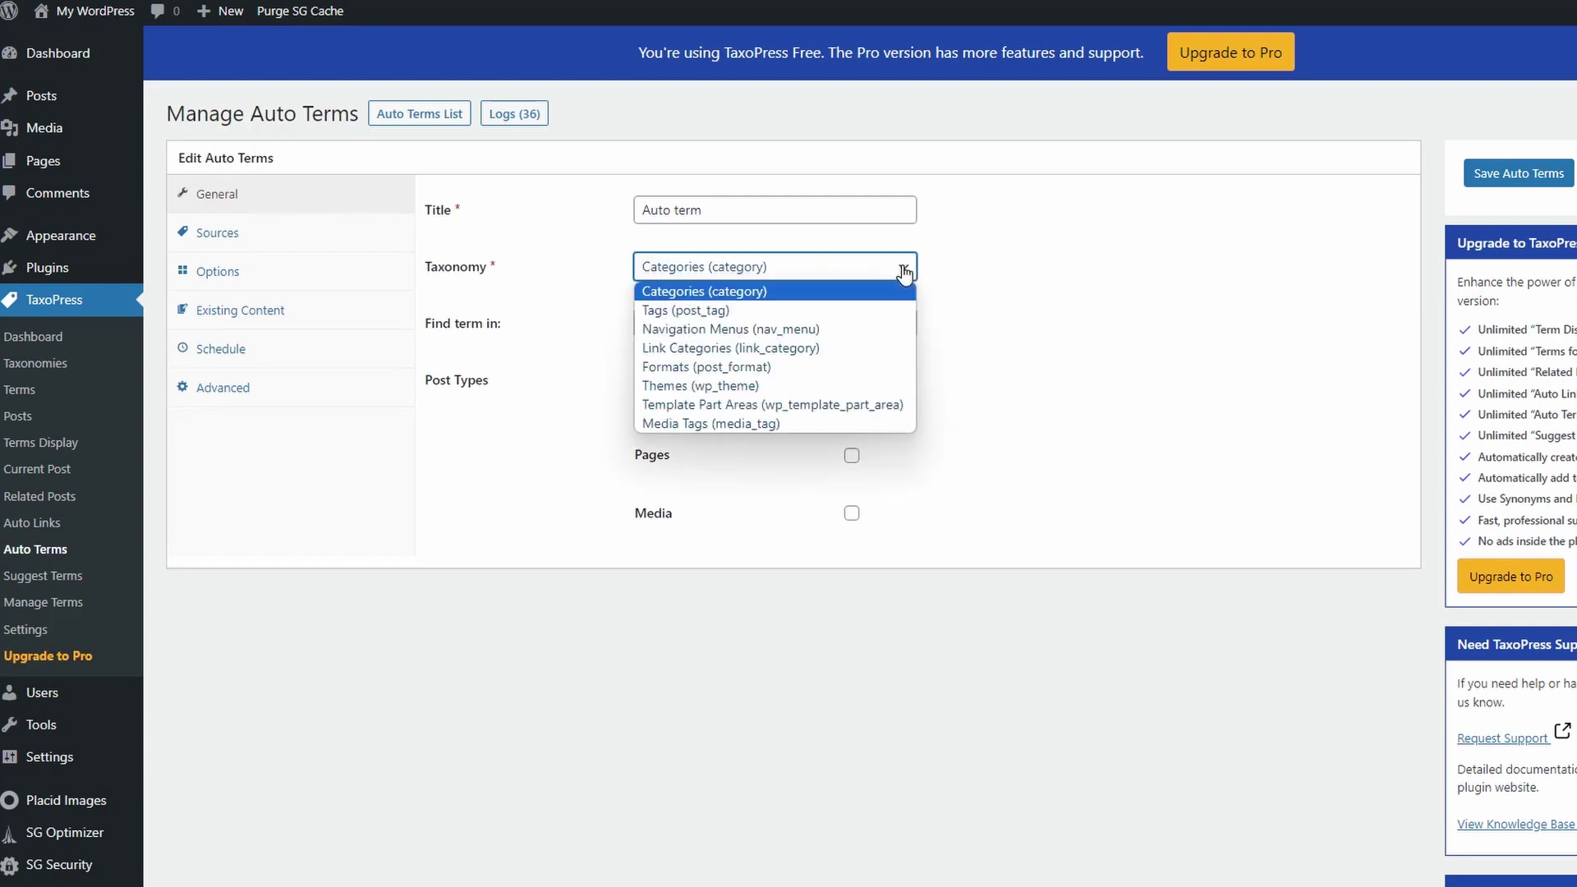
click(787, 313)
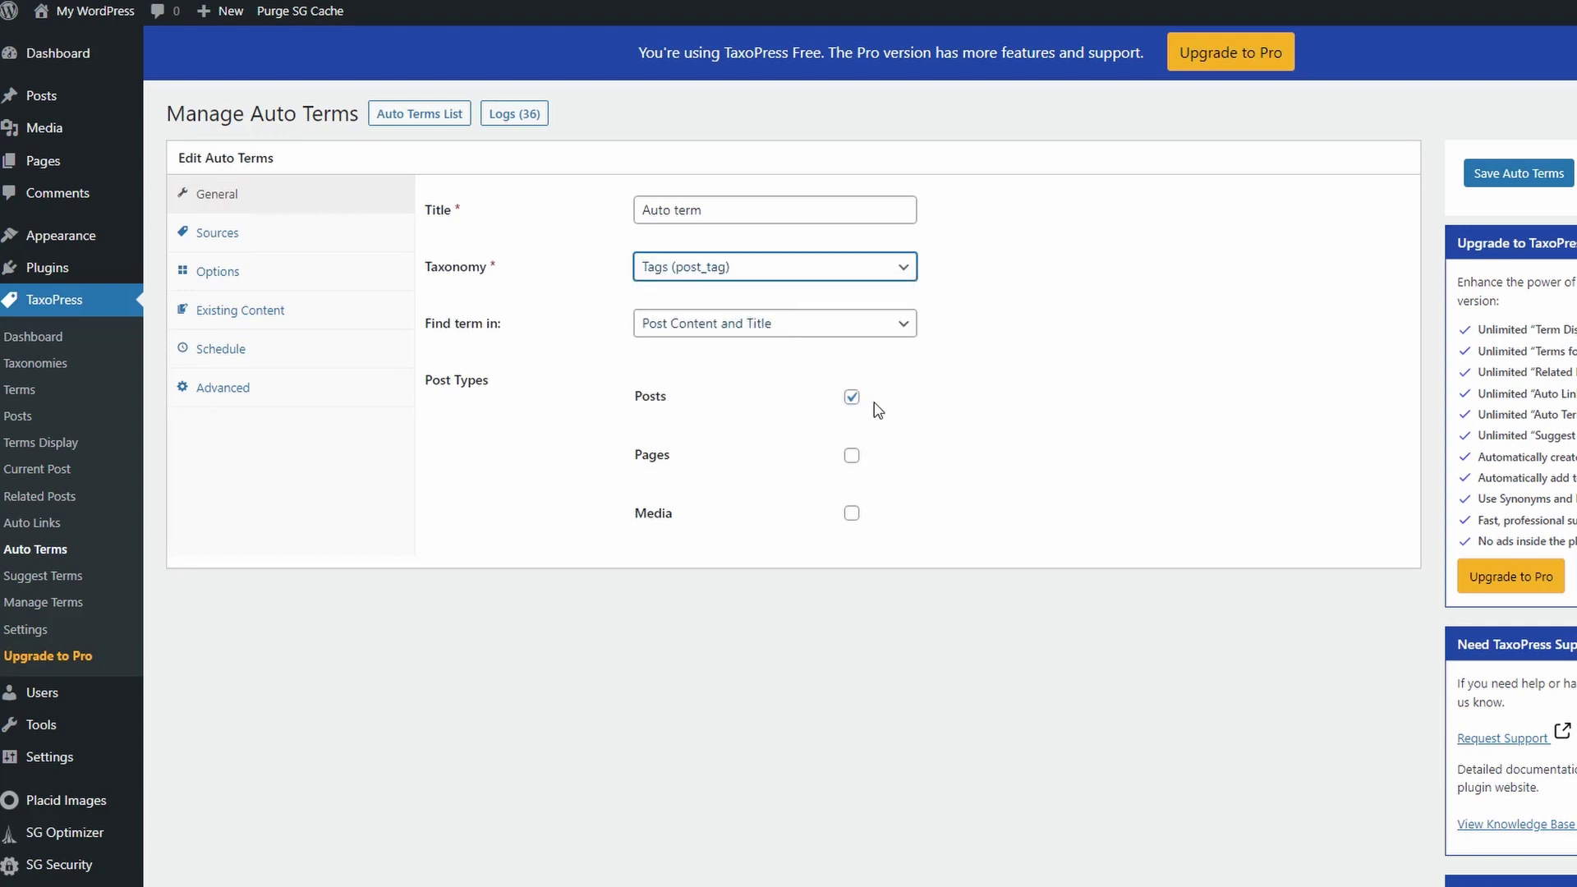
click(1535, 188)
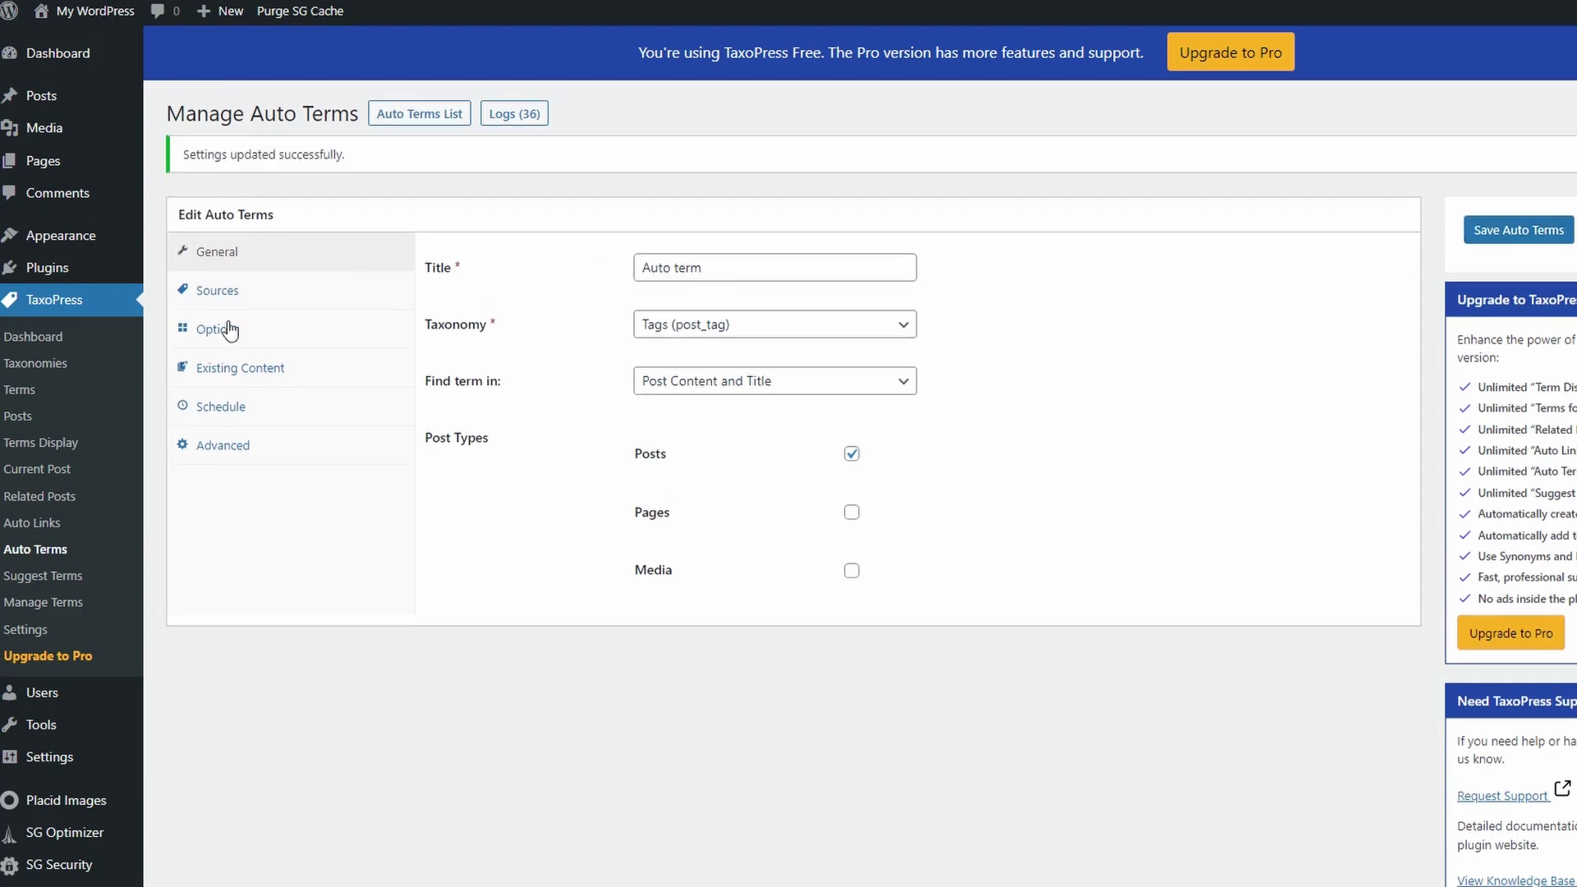
Raise the rule's Existing Content limit per batch from 20 to 100.
click(220, 297)
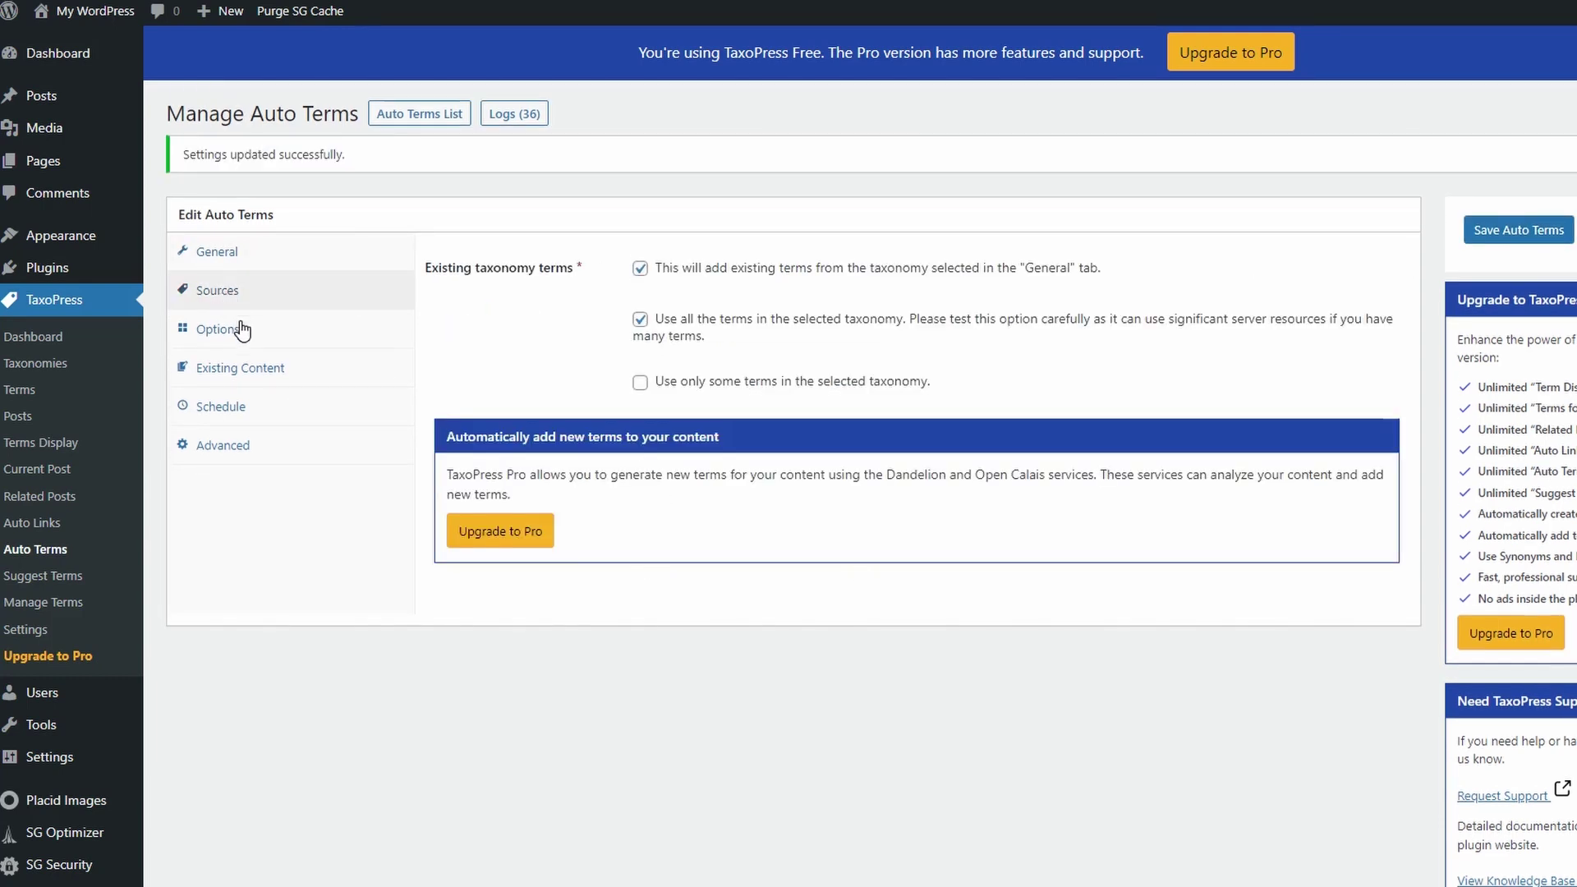
click(241, 329)
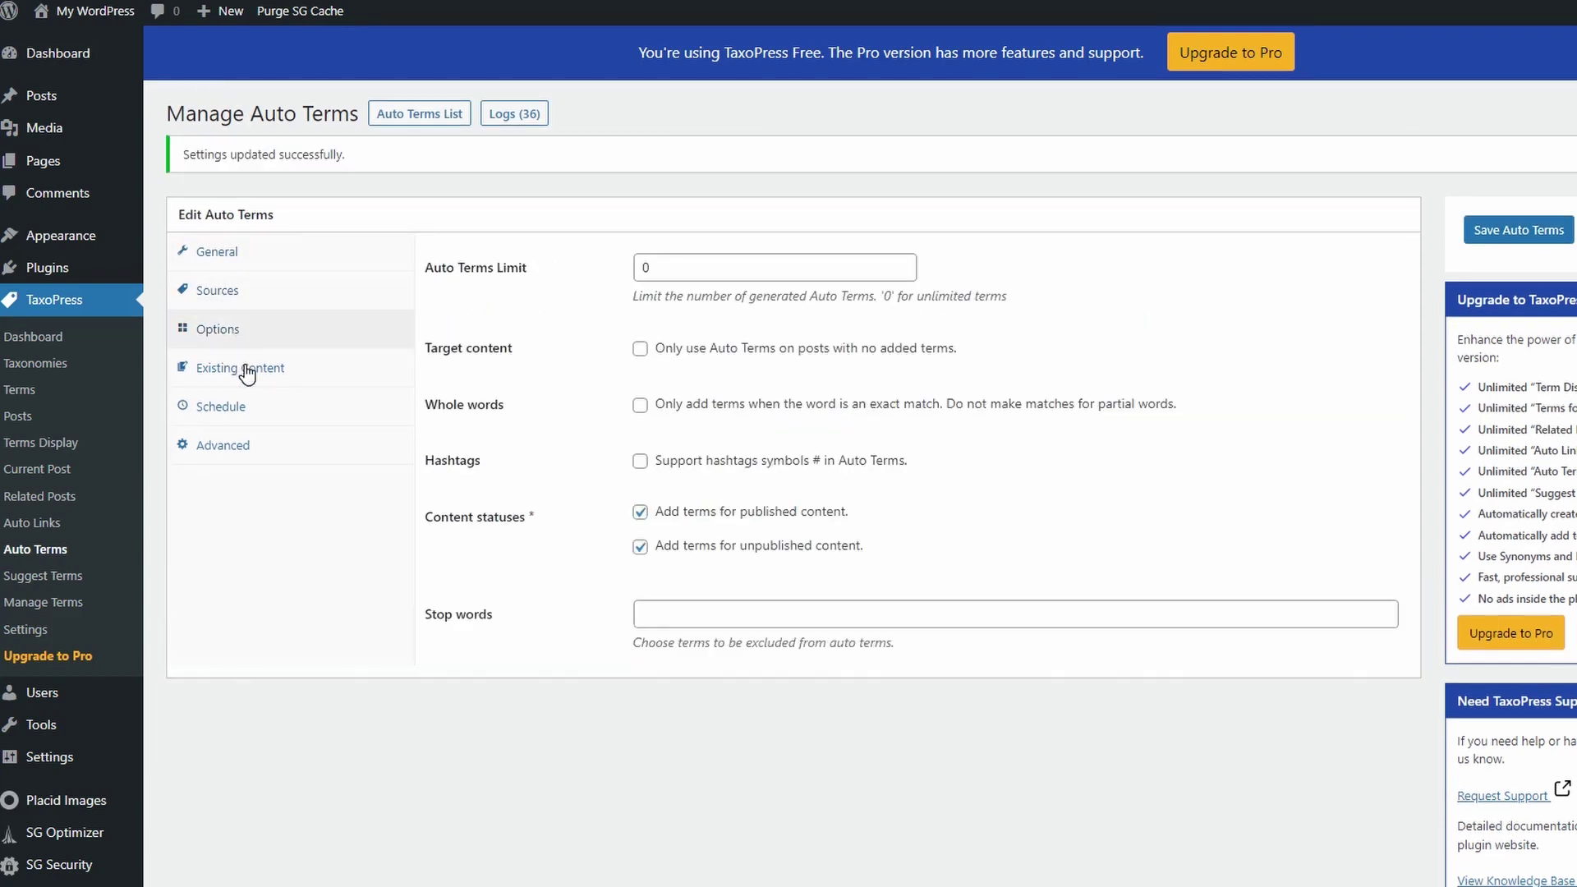
click(246, 372)
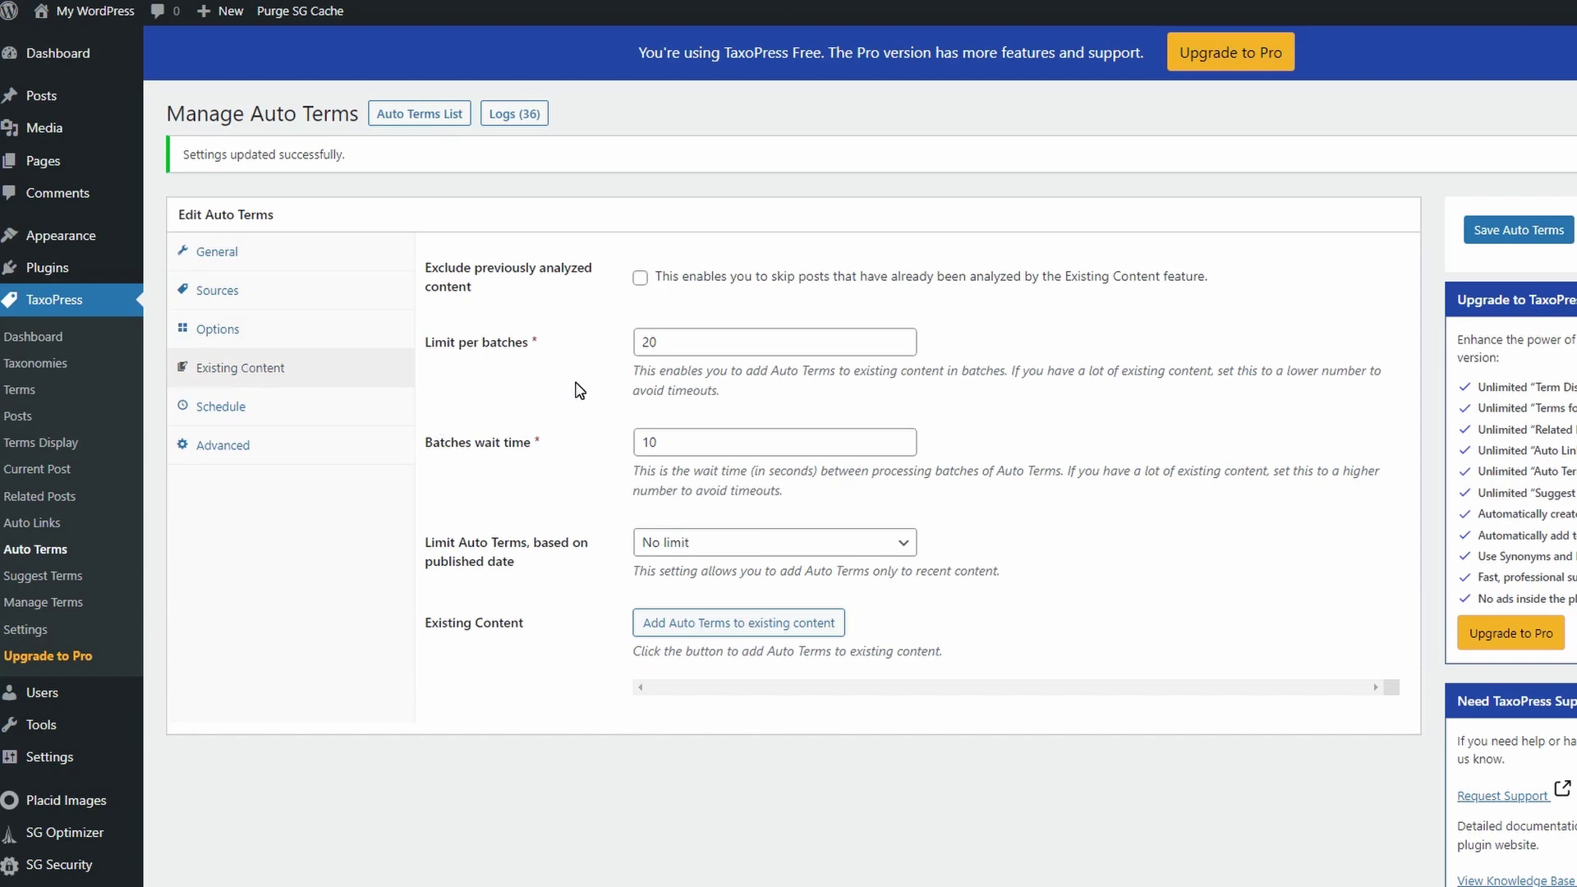
click(899, 341)
key(BackSpace)
key(BackSpace)
text(100)
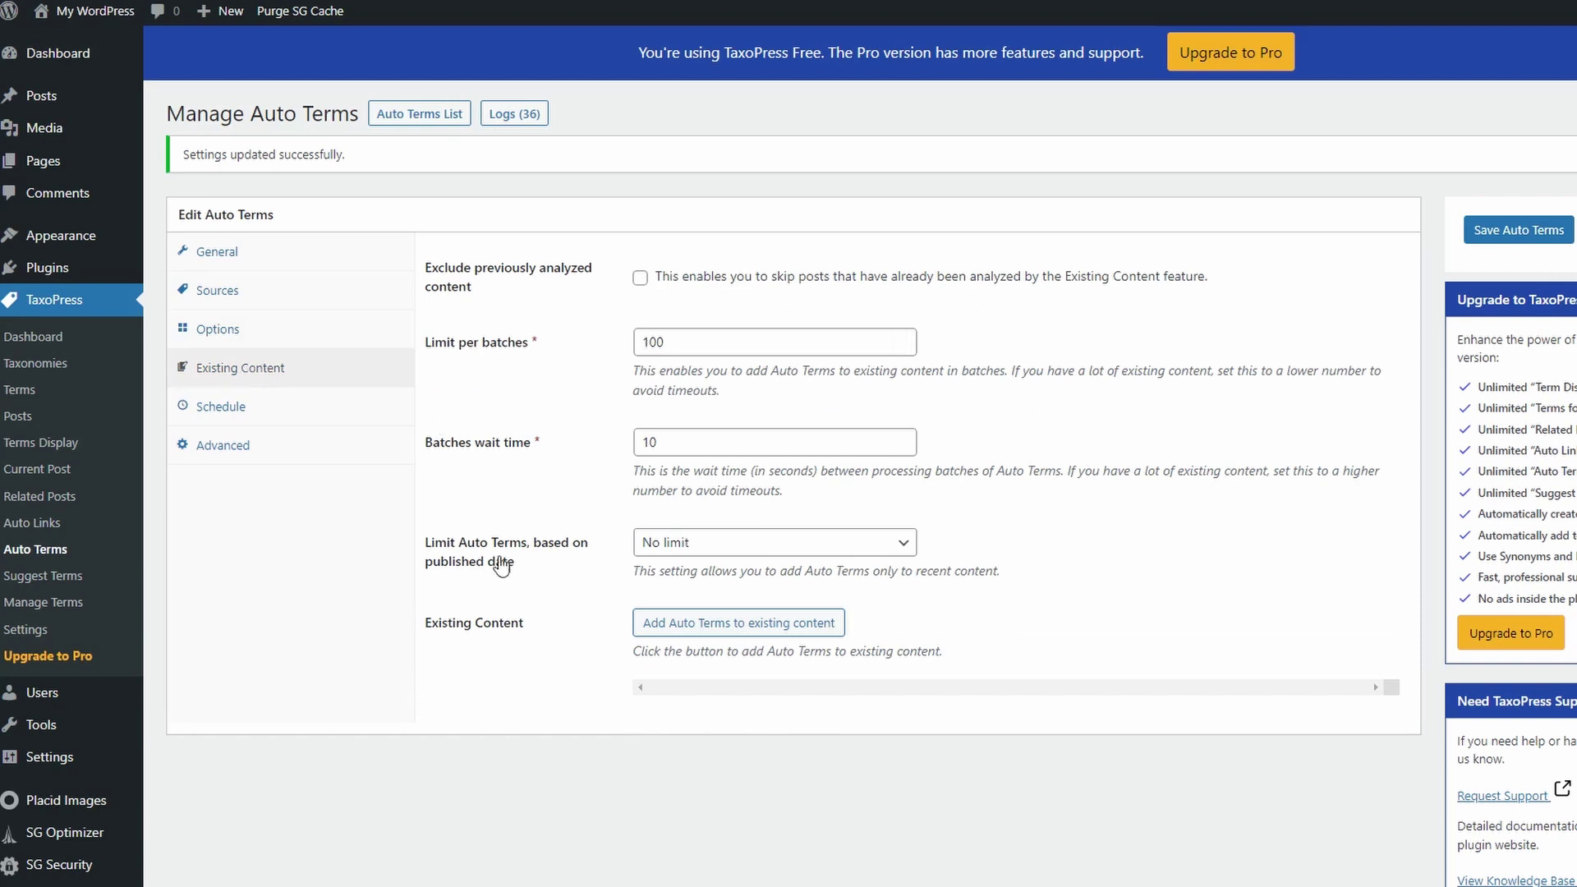
Auto-assign terms to all existing posts, then view the Sunlit Oasis Tropical Beach Holiday post live.
click(739, 623)
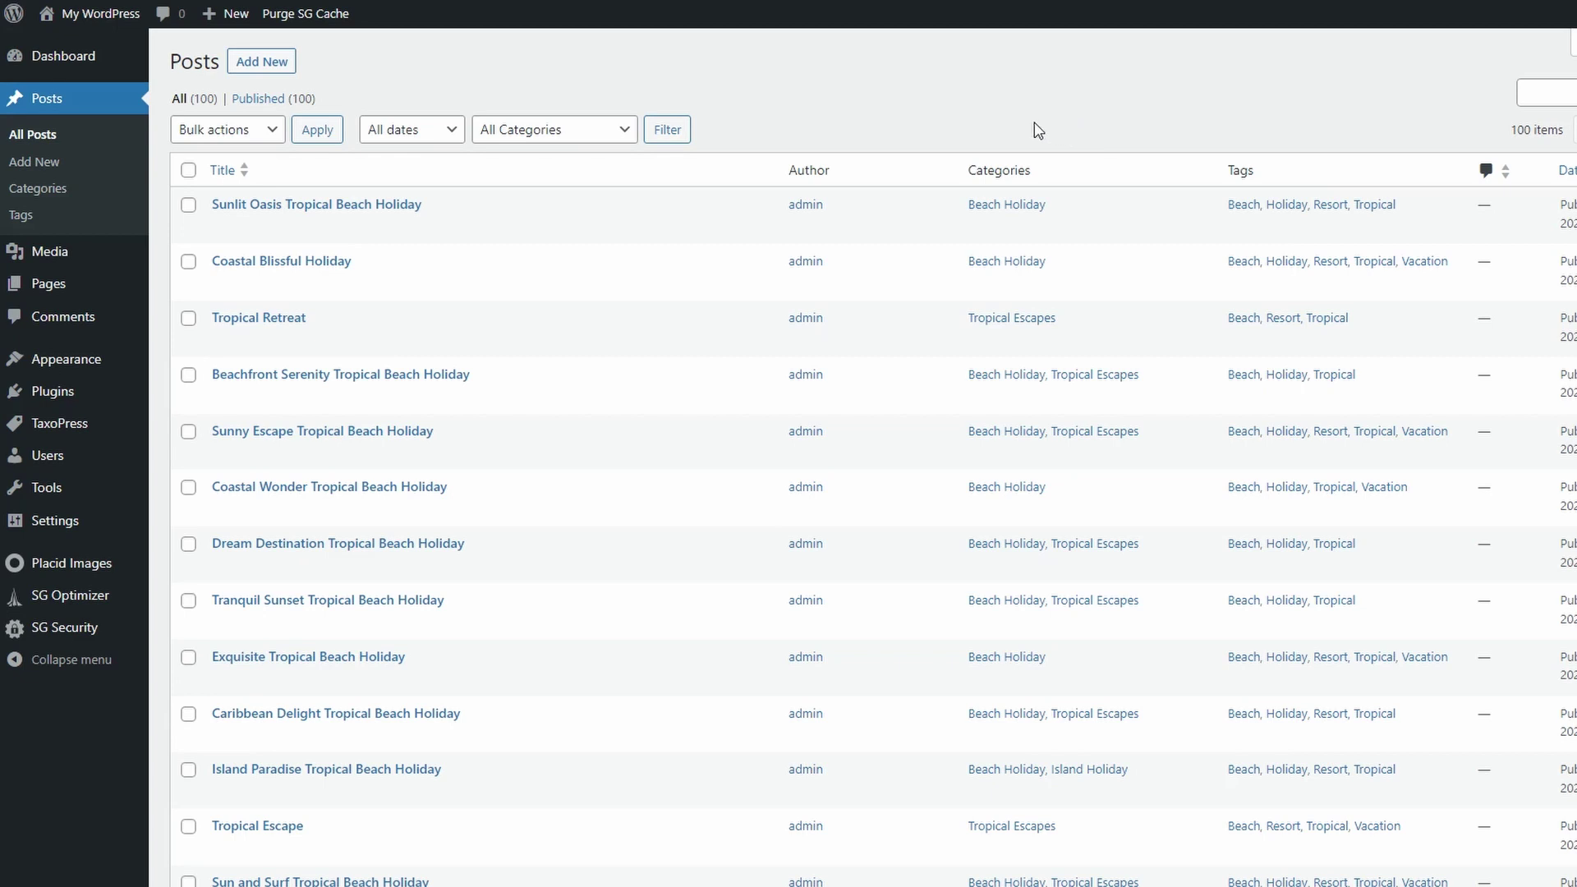
click(356, 237)
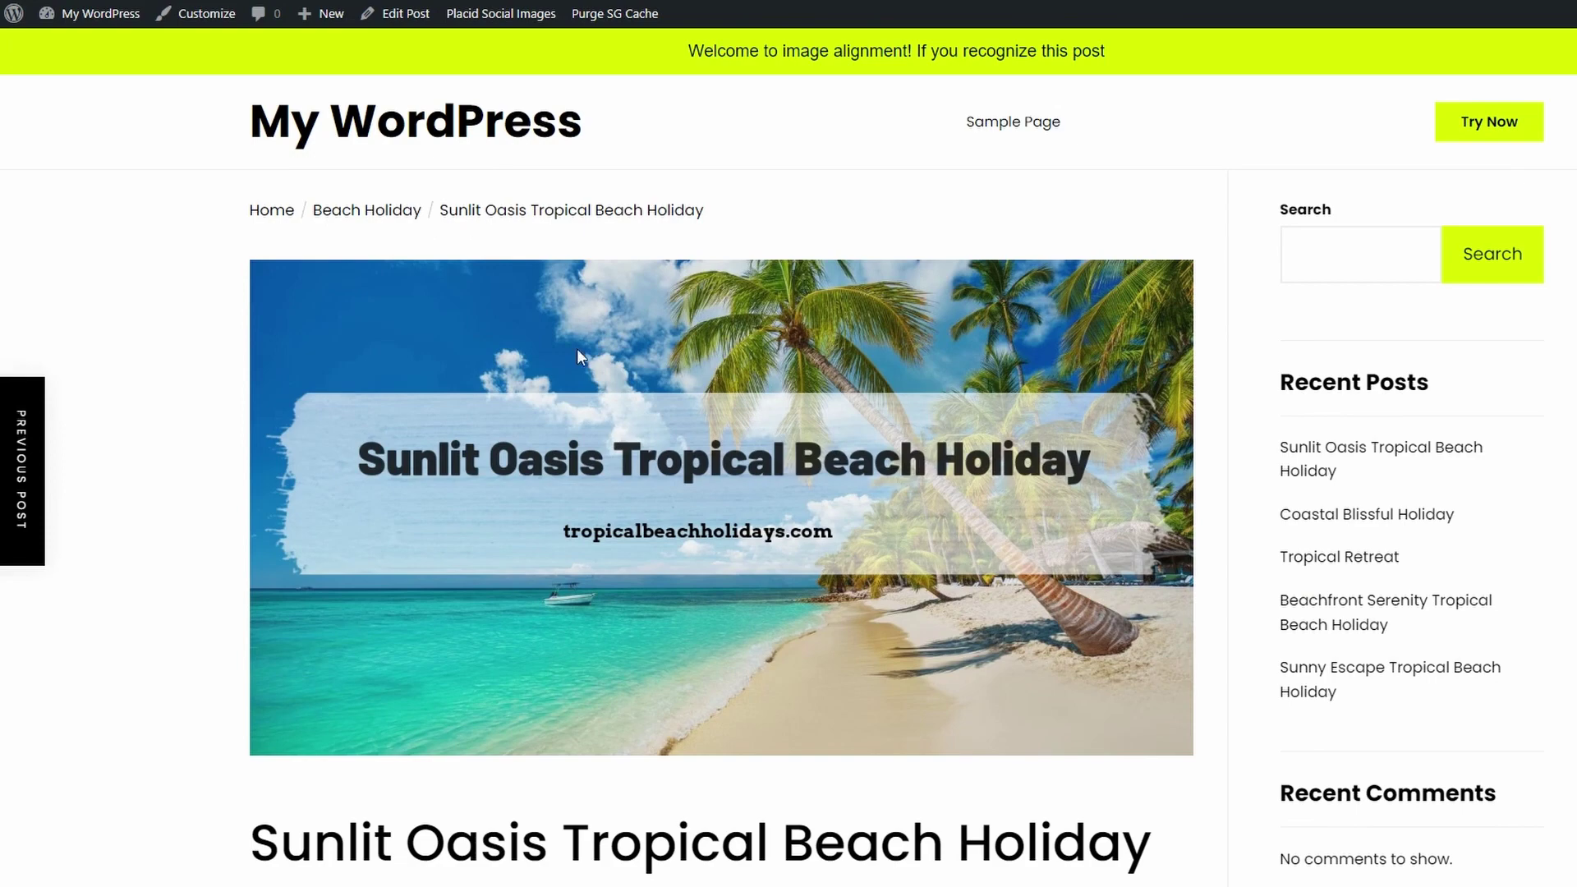
scroll(780, 700, down, 4)
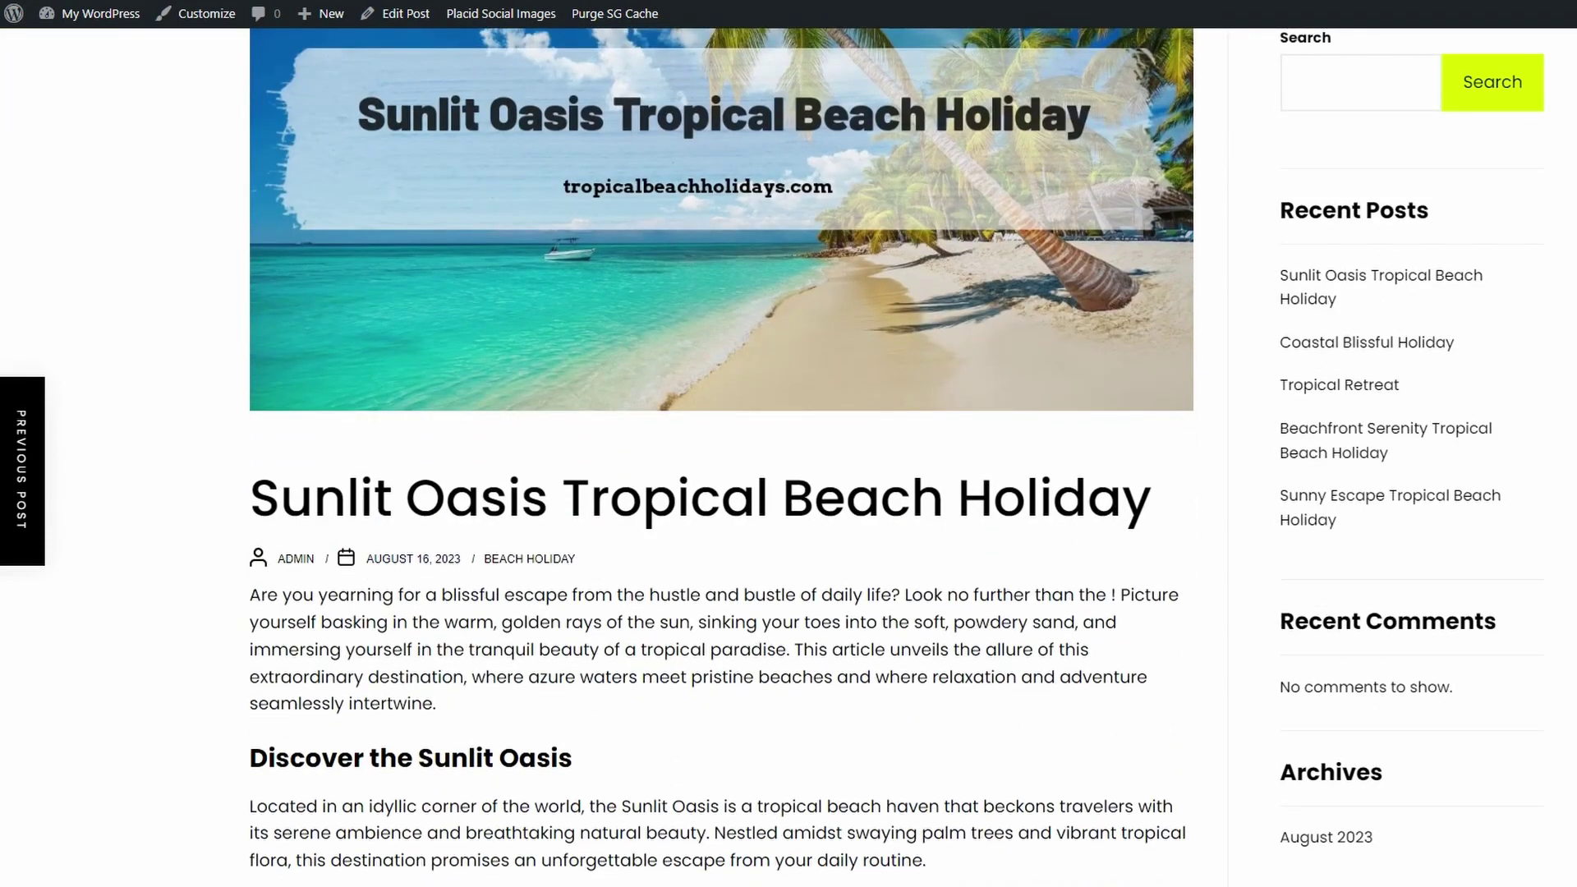
scroll(672, 689, down, 12)
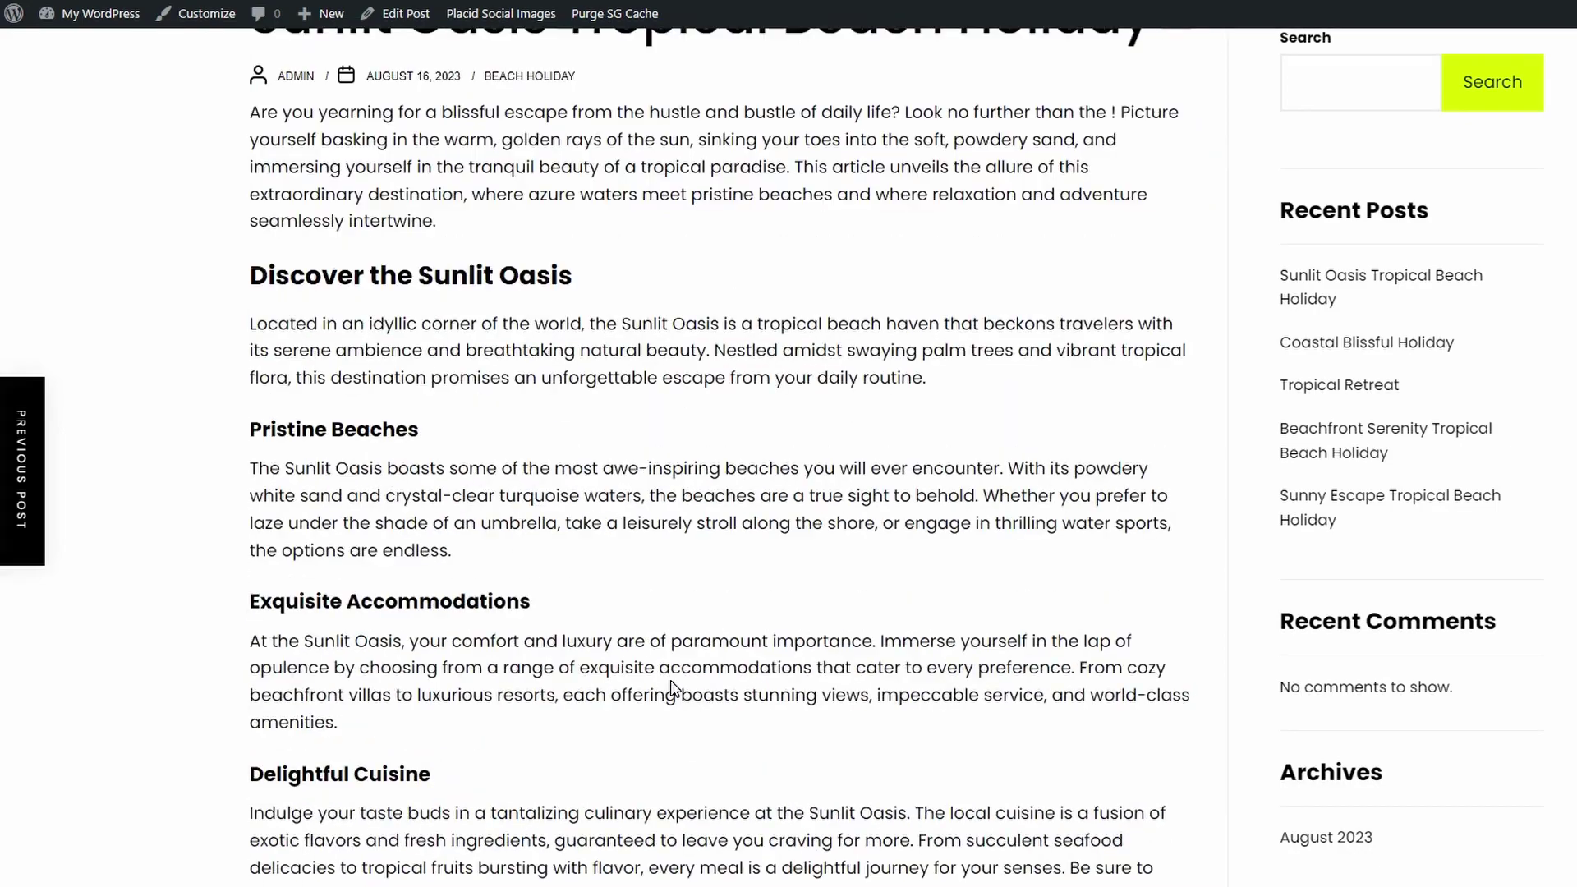
scroll(672, 689, down, 15)
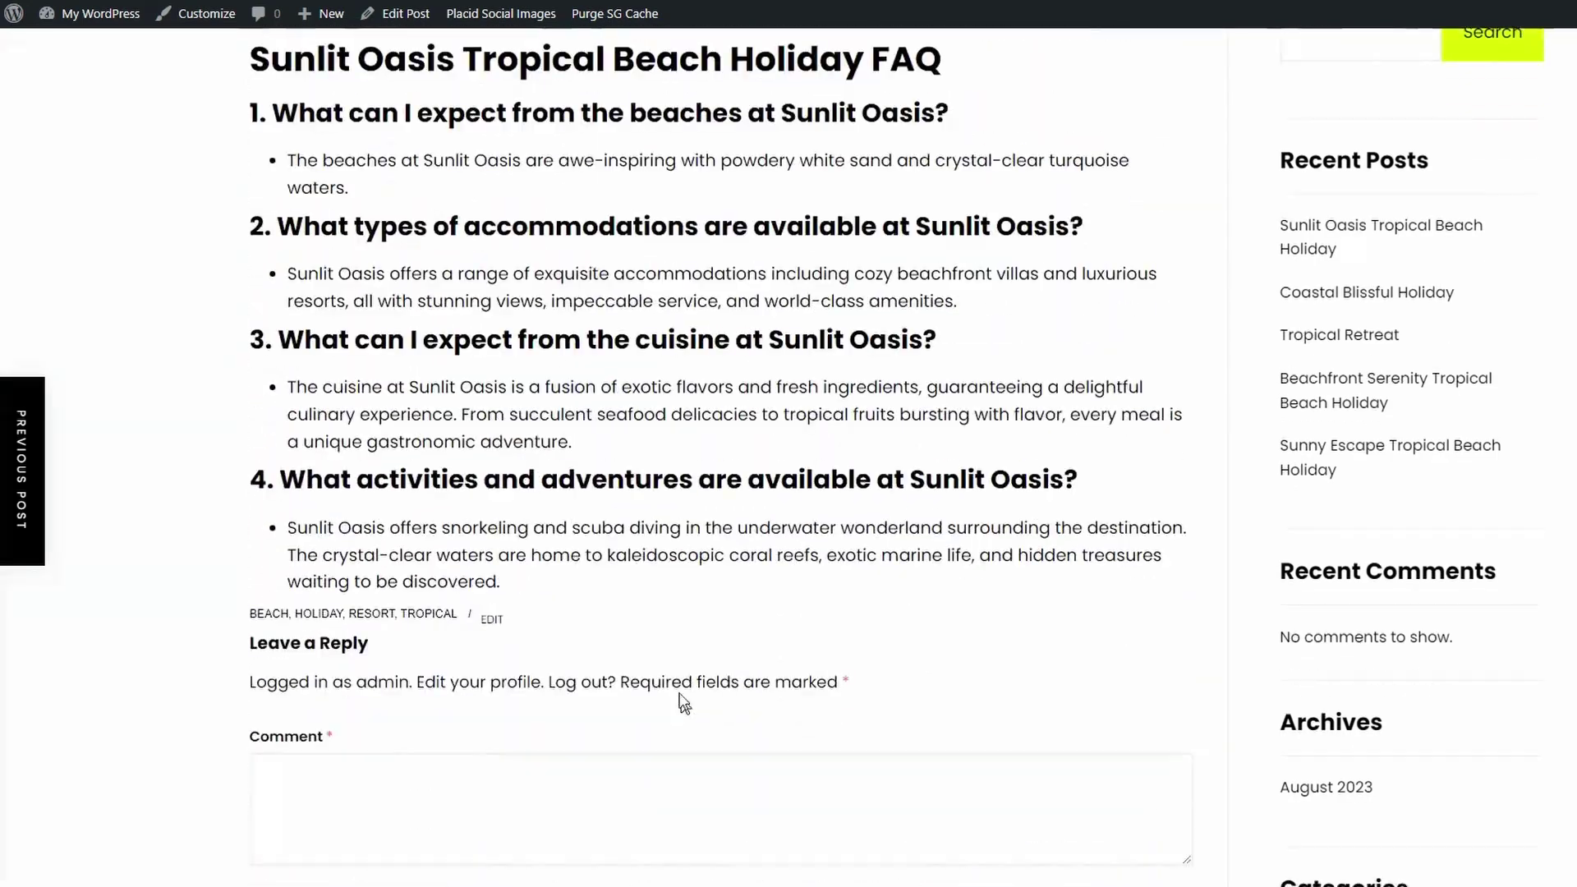
scroll(783, 587, up, 3)
scroll(505, 564, down, 4)
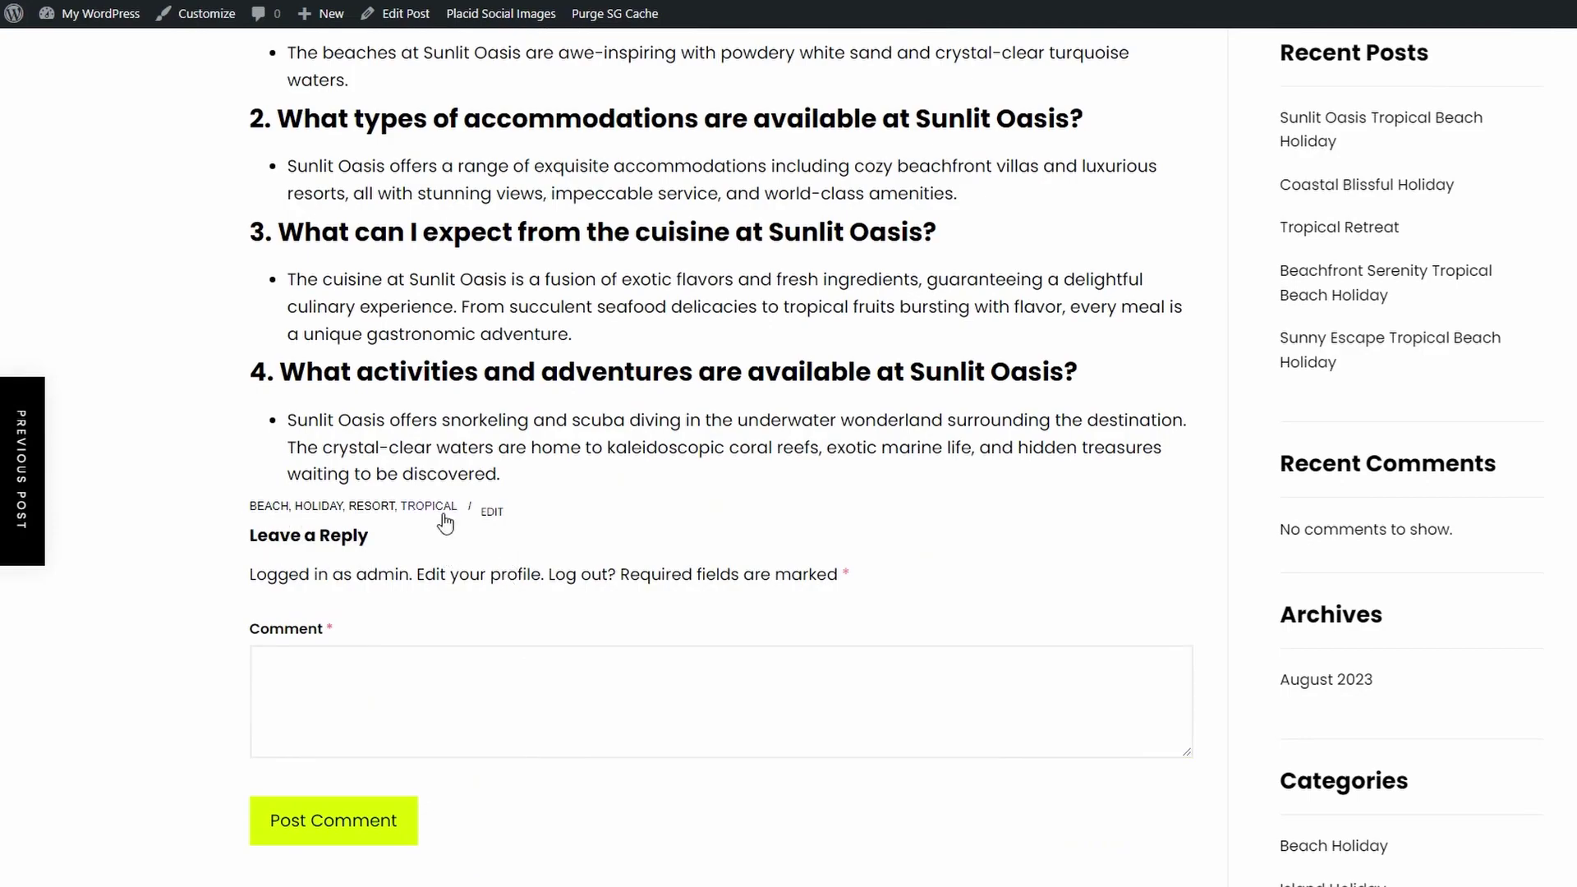
click(448, 694)
scroll(964, 706, up, 20)
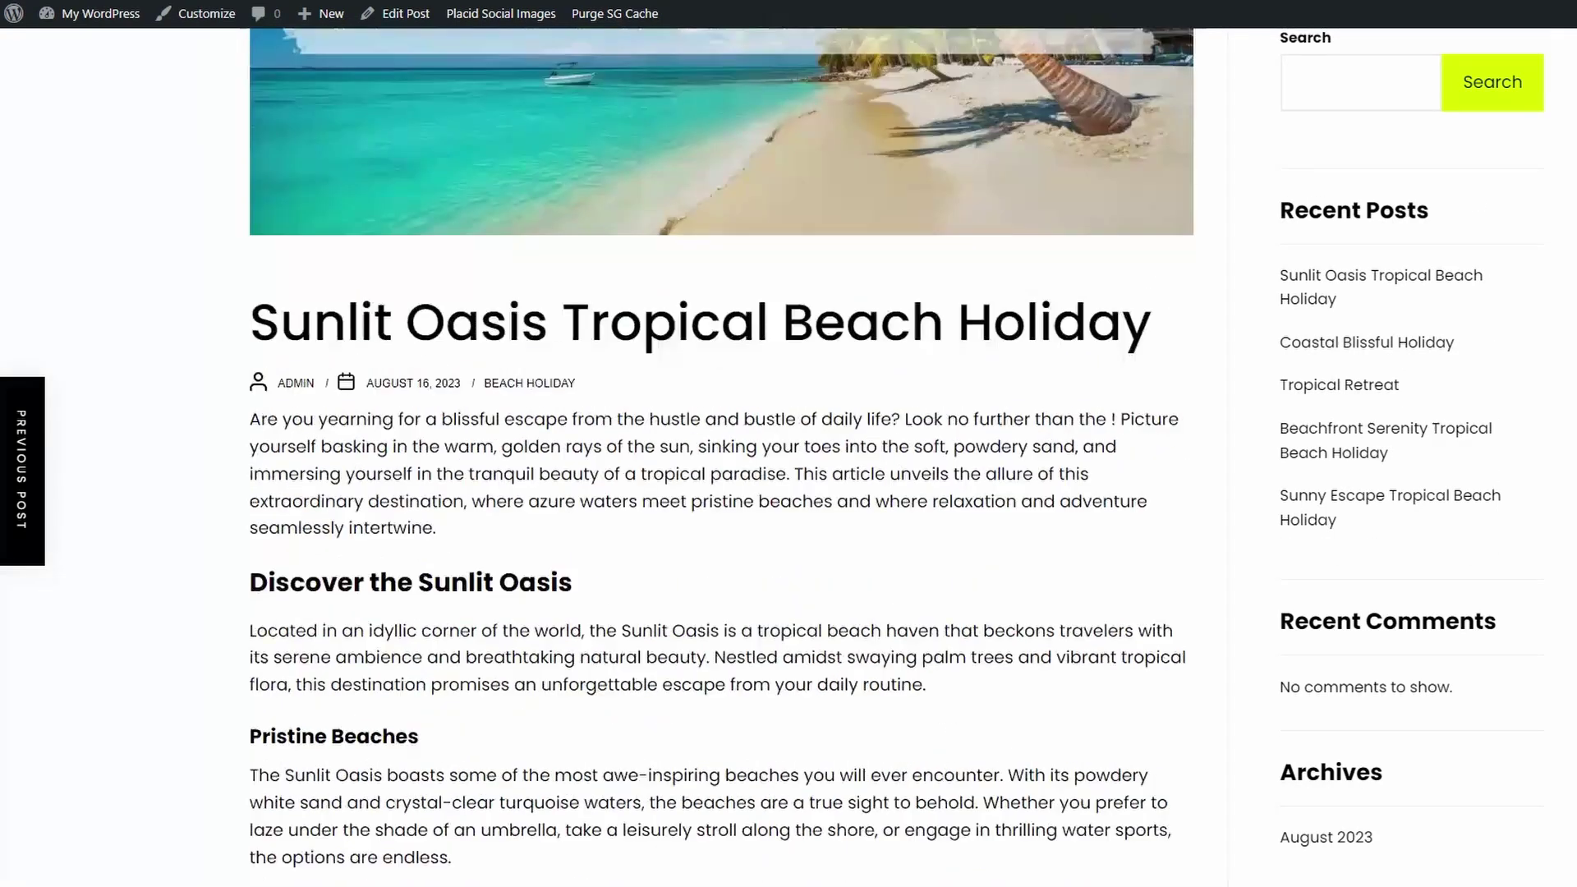
scroll(964, 699, up, 1)
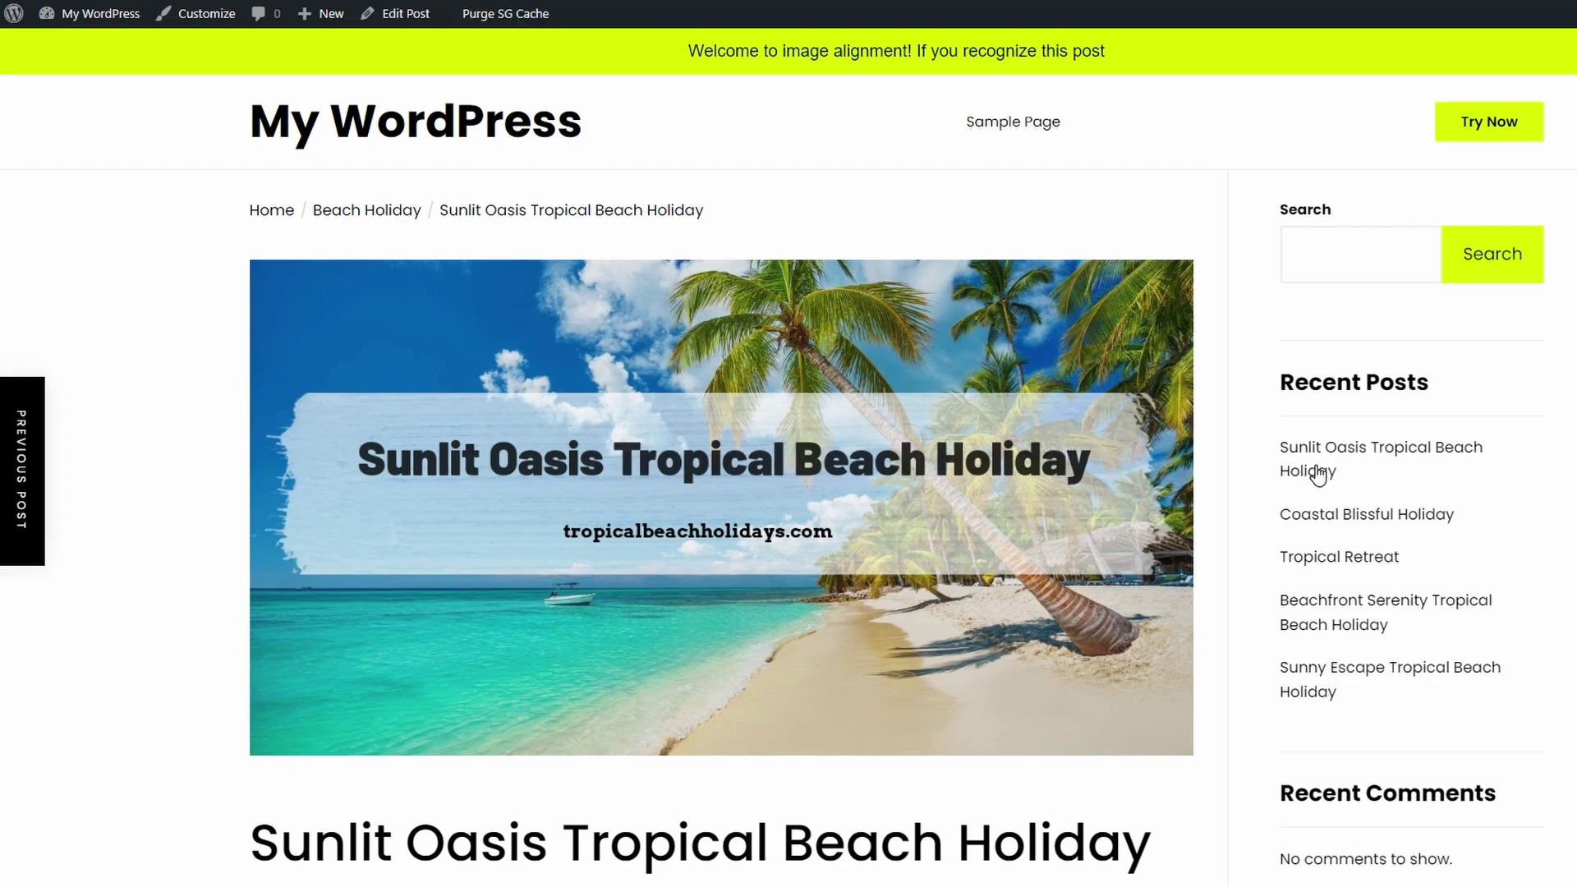
From Recent Posts, view the Coastal Blissful Holiday post, then Sunlit Oasis Tropical Beach Holiday.
click(1327, 519)
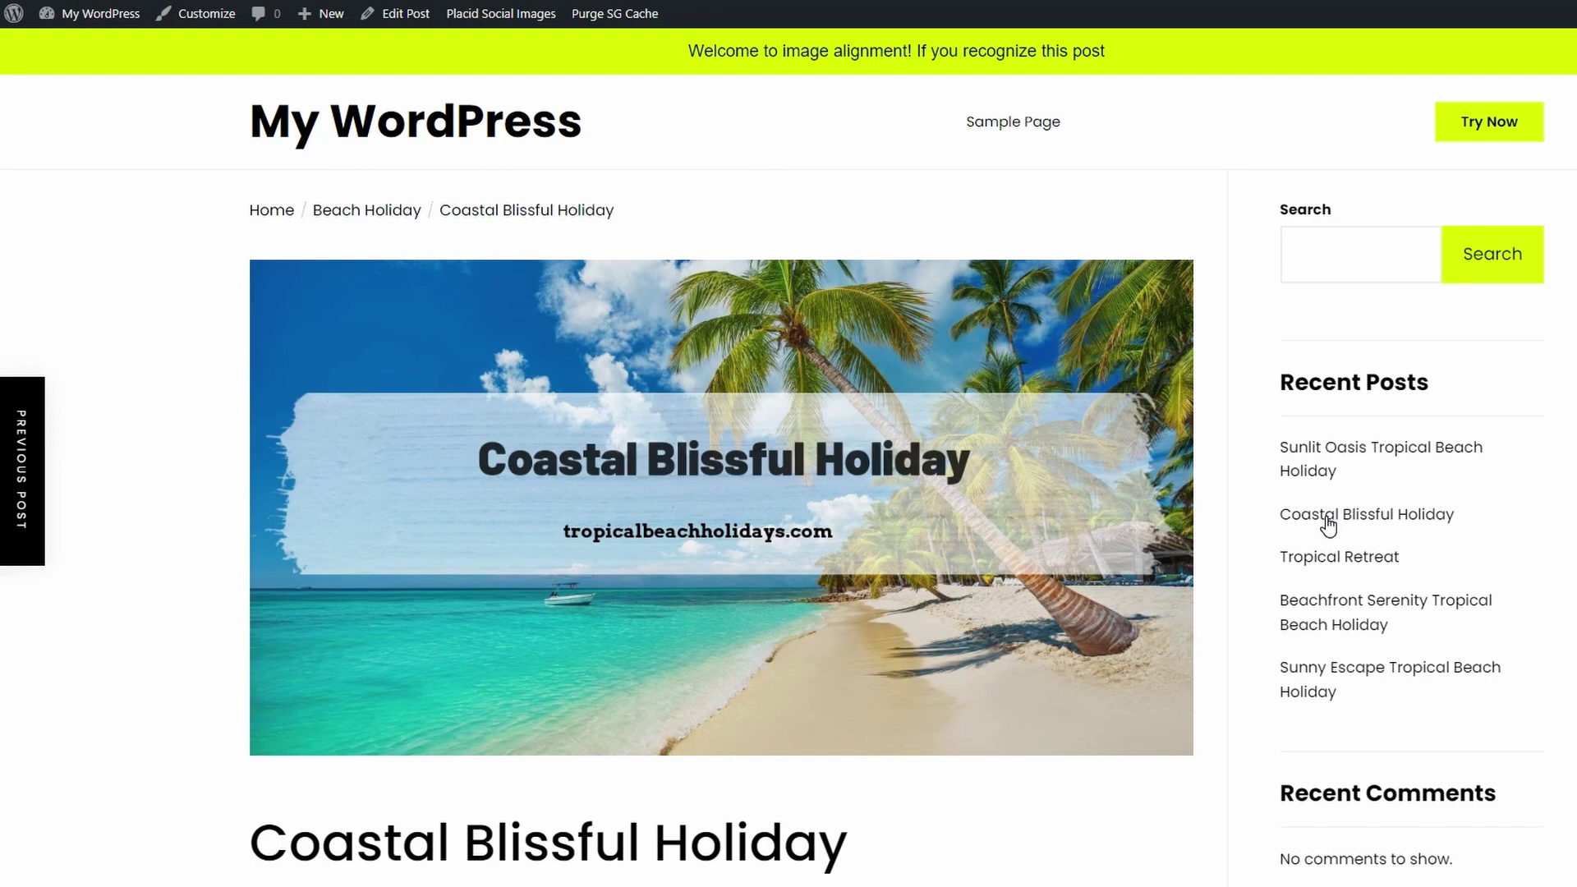
click(1314, 456)
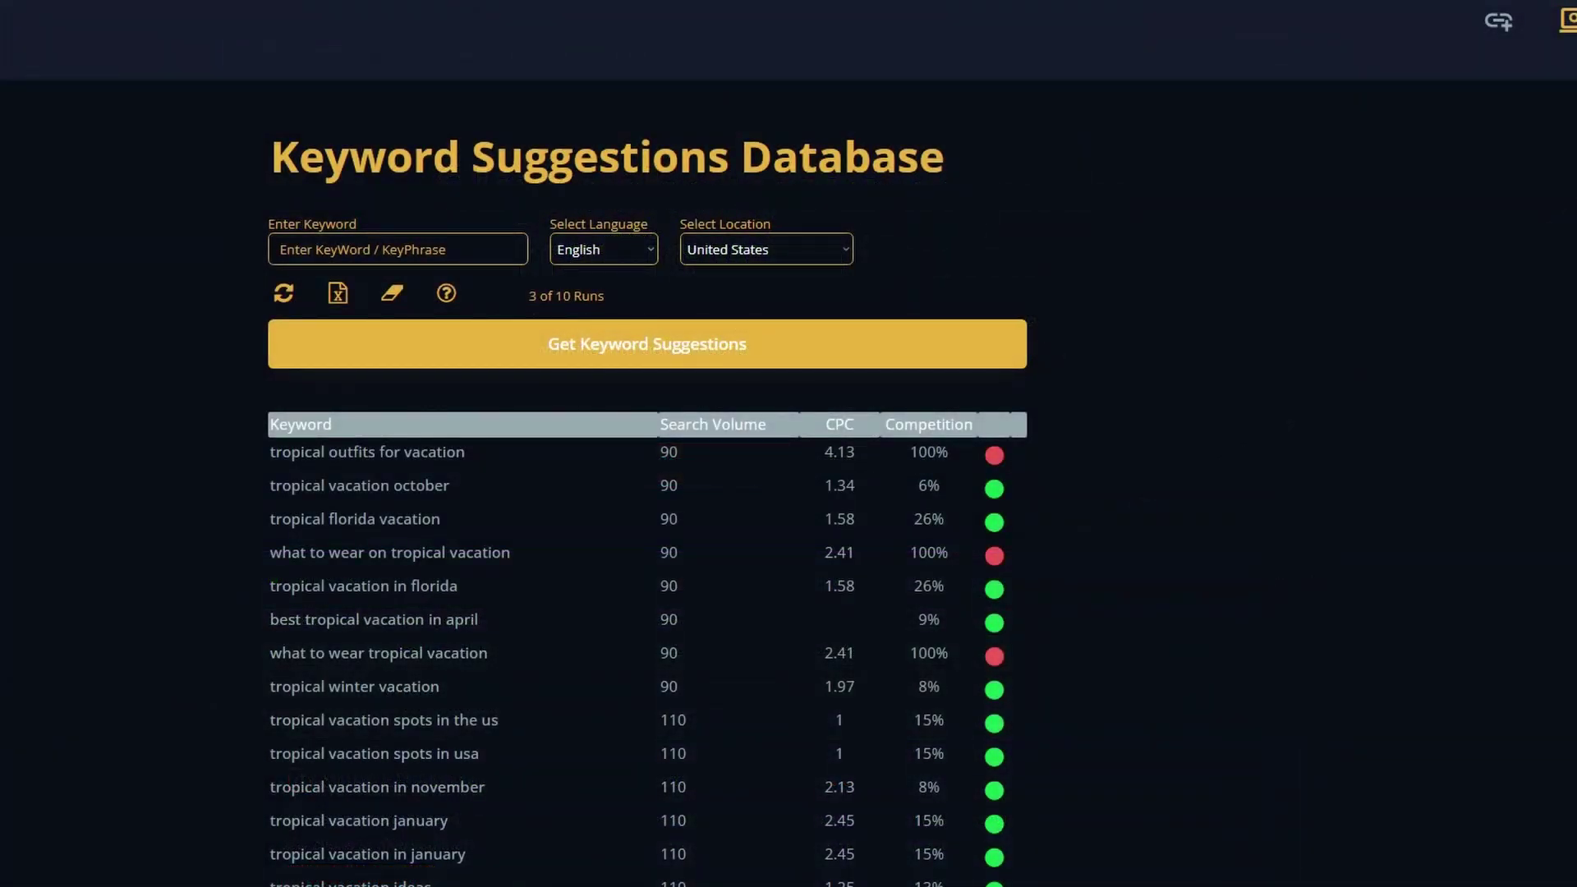
scroll(789, 444, down, 8)
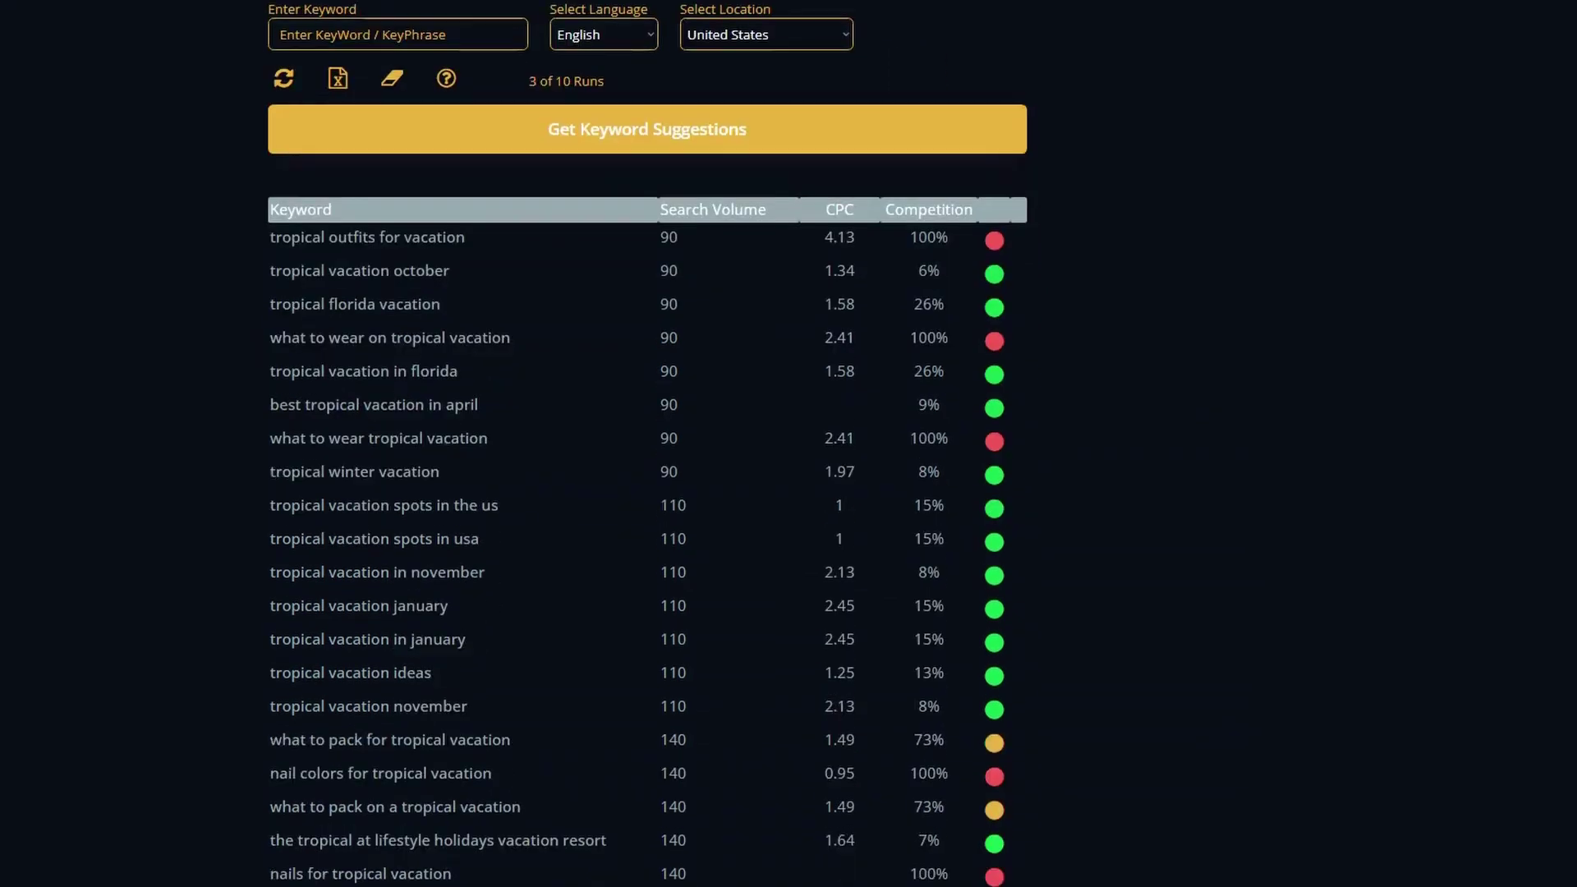
scroll(636, 443, down, 9)
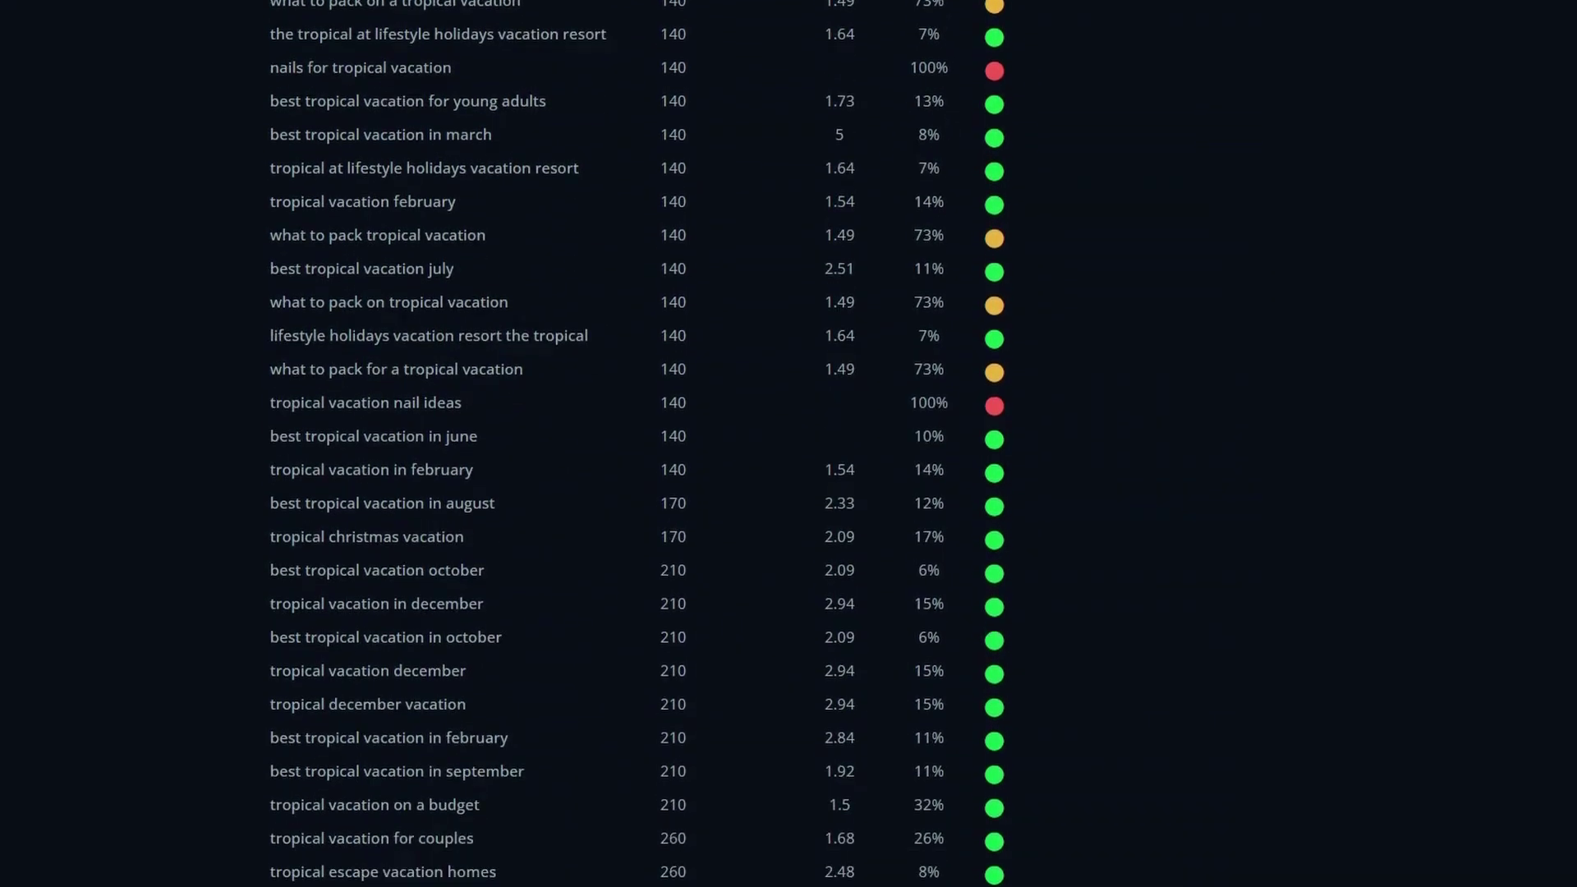
Scroll down the Surfer landing page.
scroll(636, 444, down, 3)
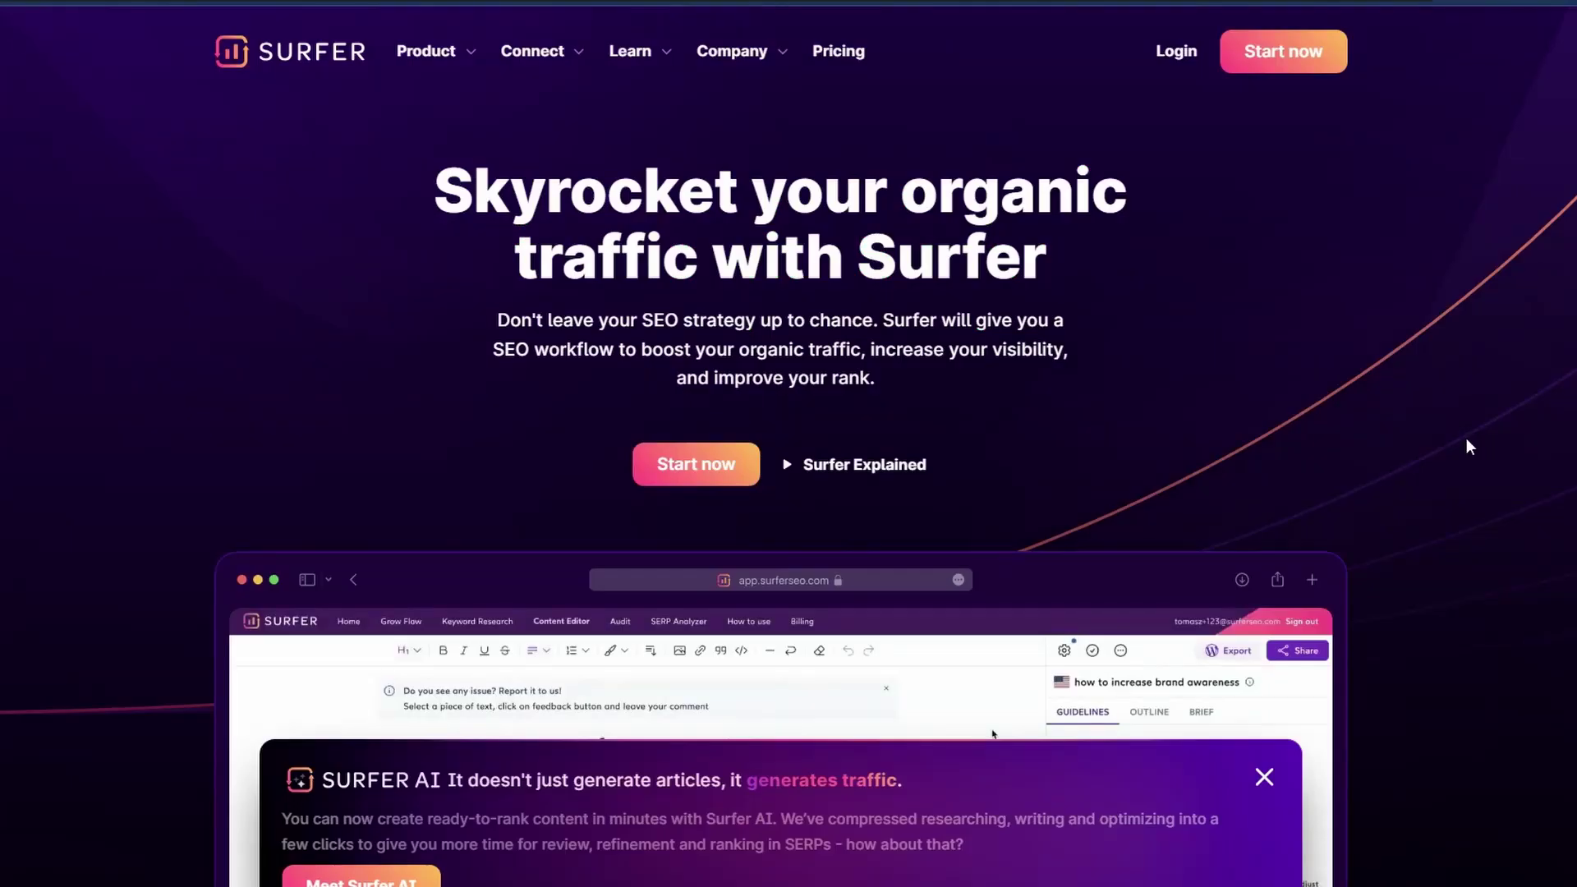